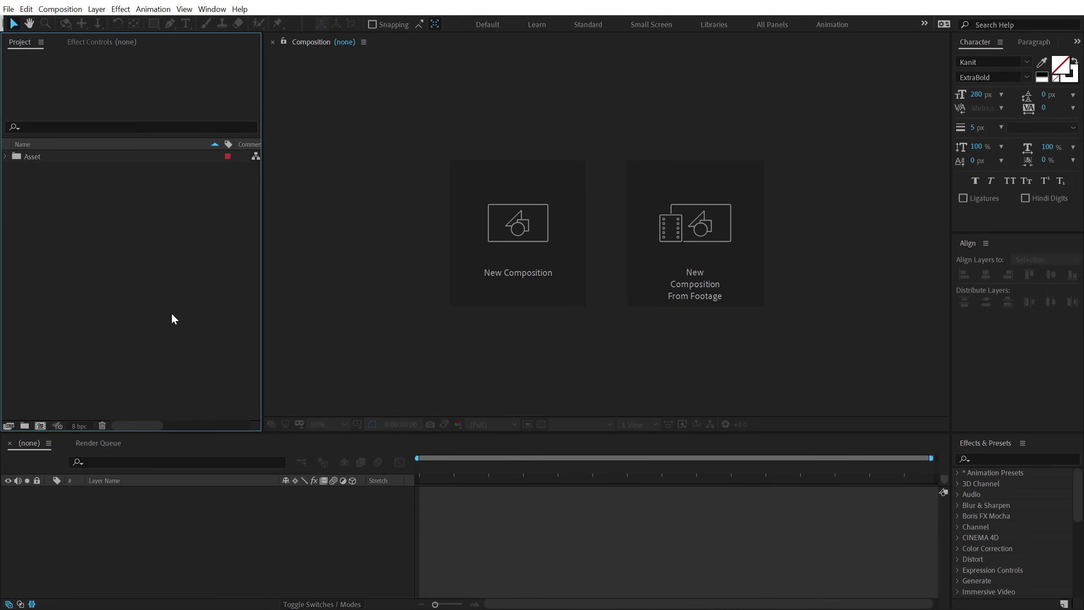
Create a new composition 'Title' at width 1920, height 1080, 30 fps, duration 10 seconds.
click(41, 426)
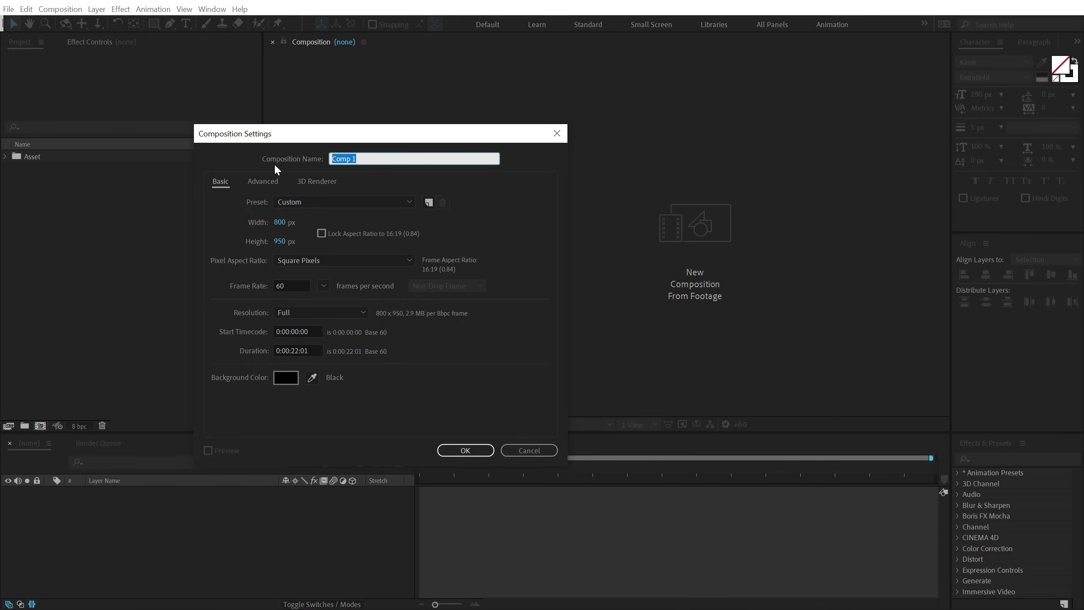
text(Title)
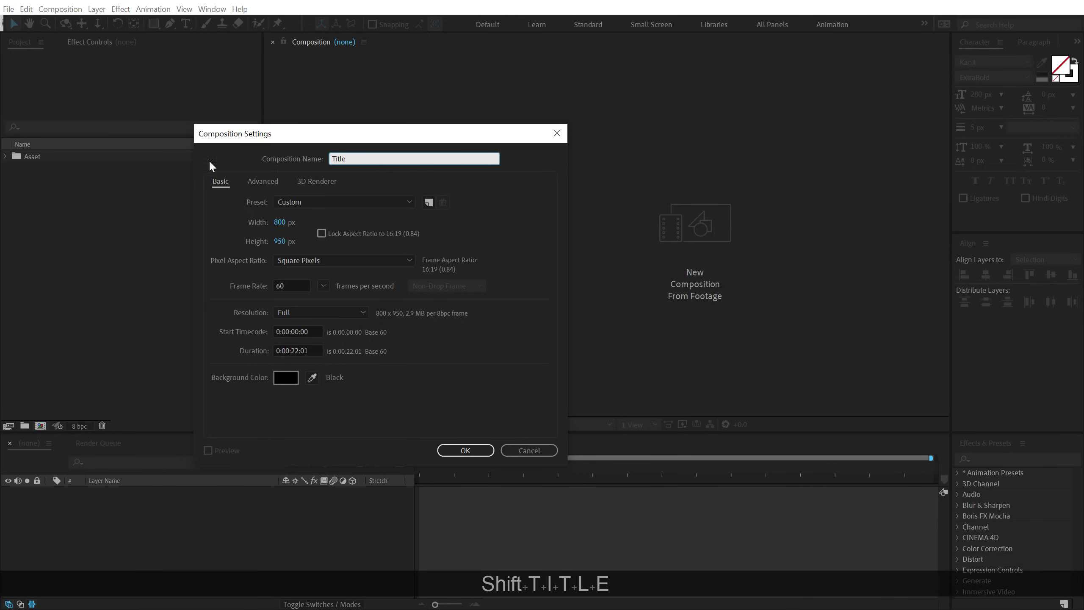
click(279, 222)
text(1920)
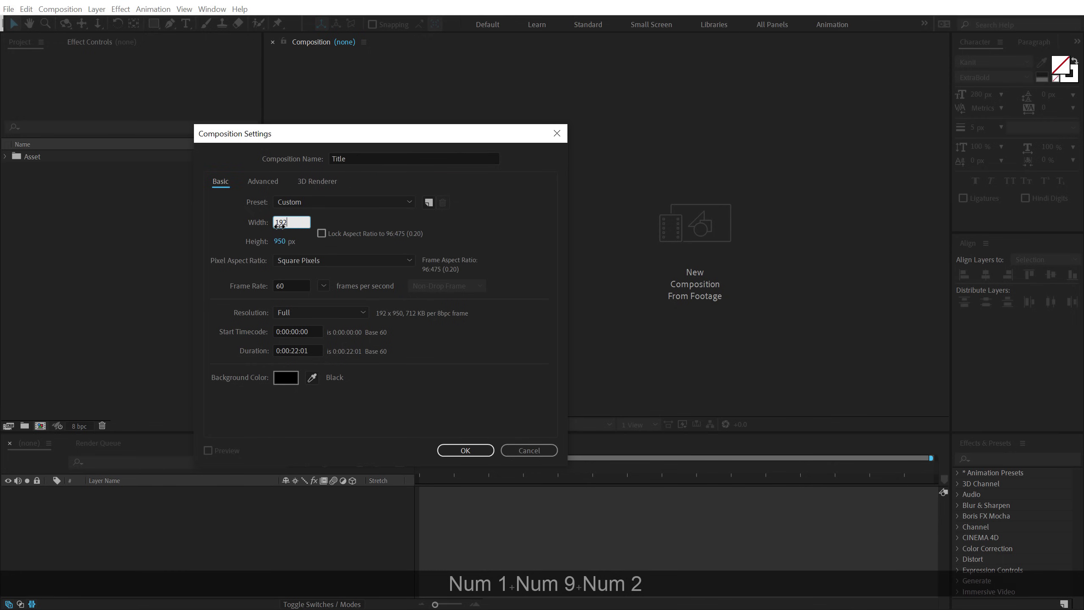
click(279, 241)
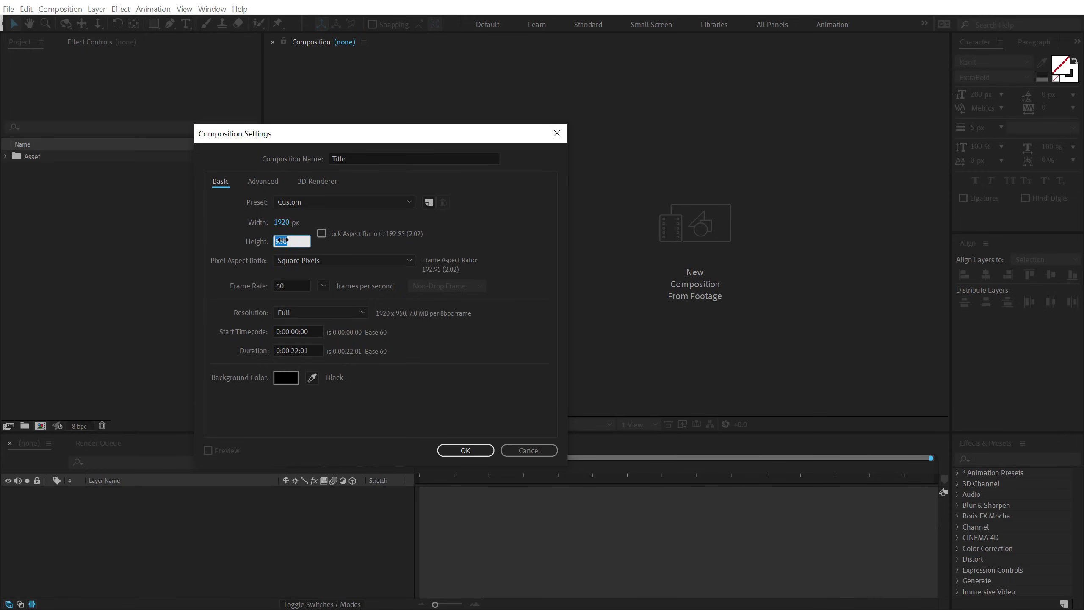
text(1080)
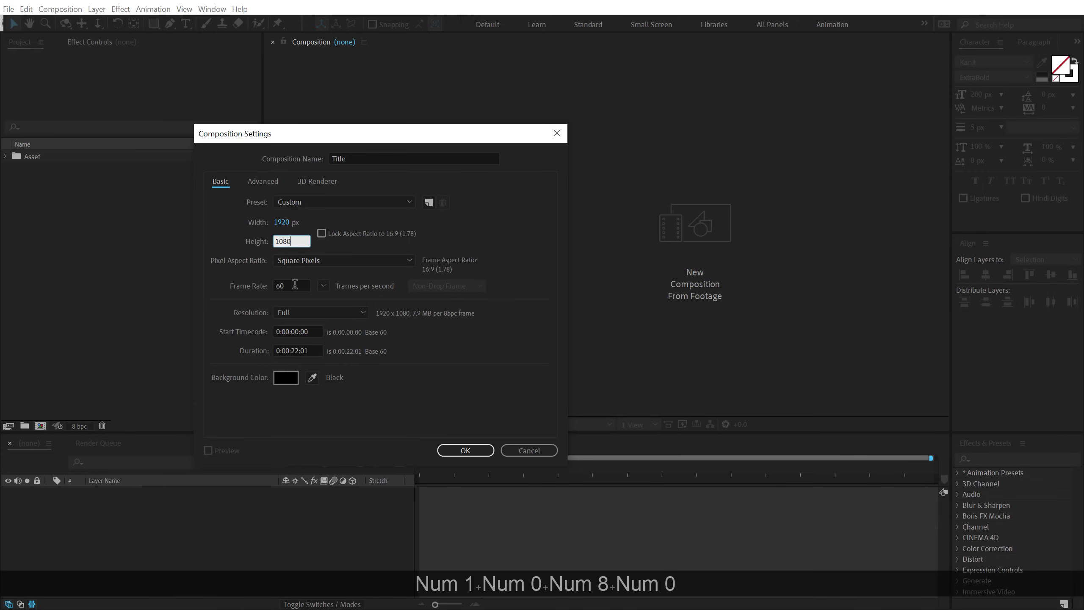
click(295, 284)
text(30)
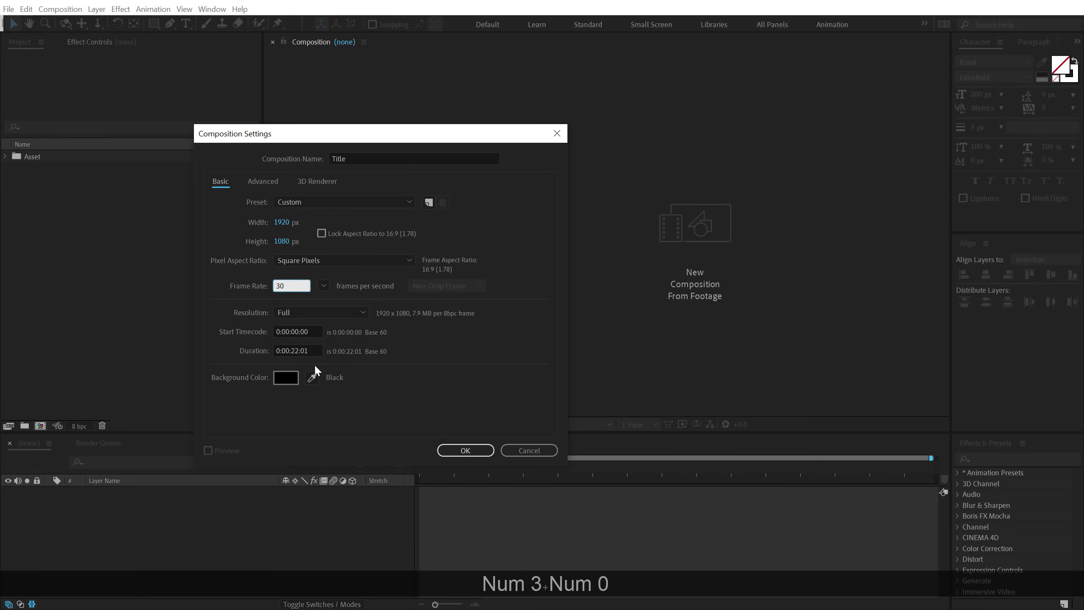
click(316, 351)
text(10.)
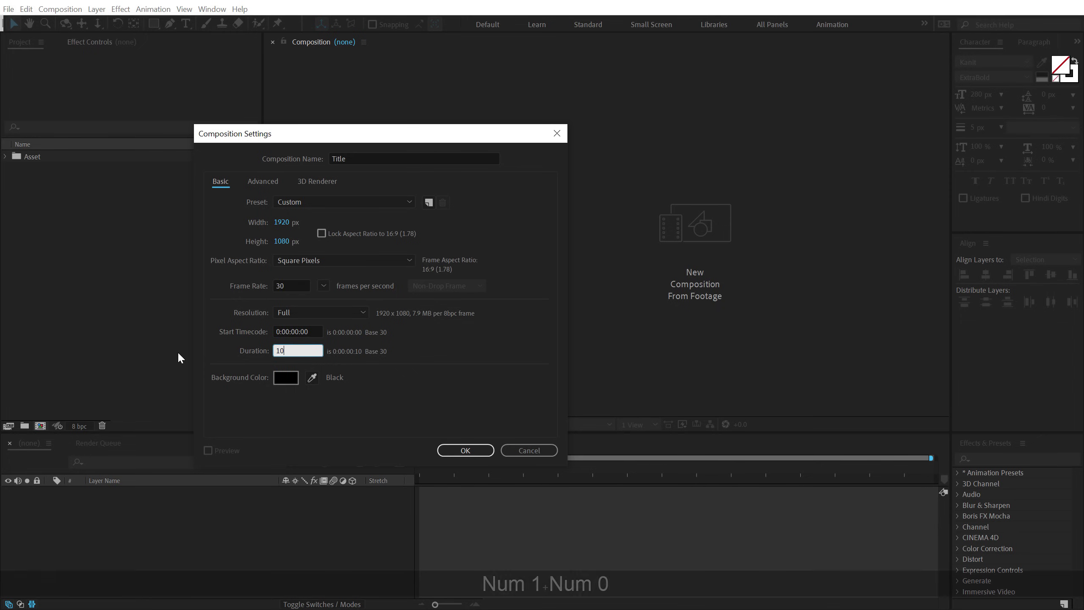
click(334, 359)
click(465, 450)
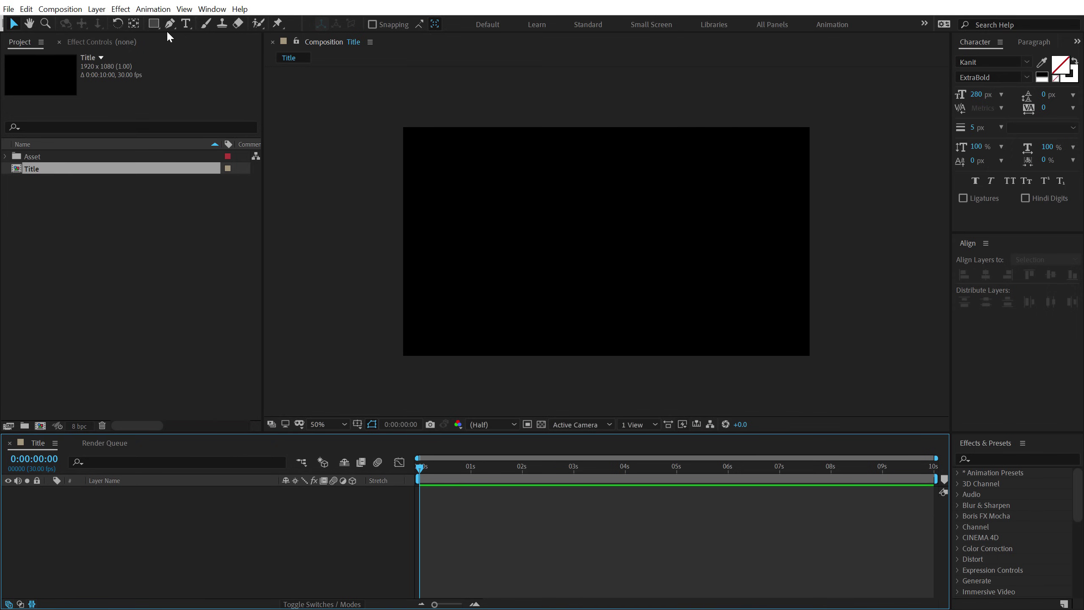
Type 'TYPE' in capitals as a new text layer and swap fill/stroke so it is solid white.
click(186, 23)
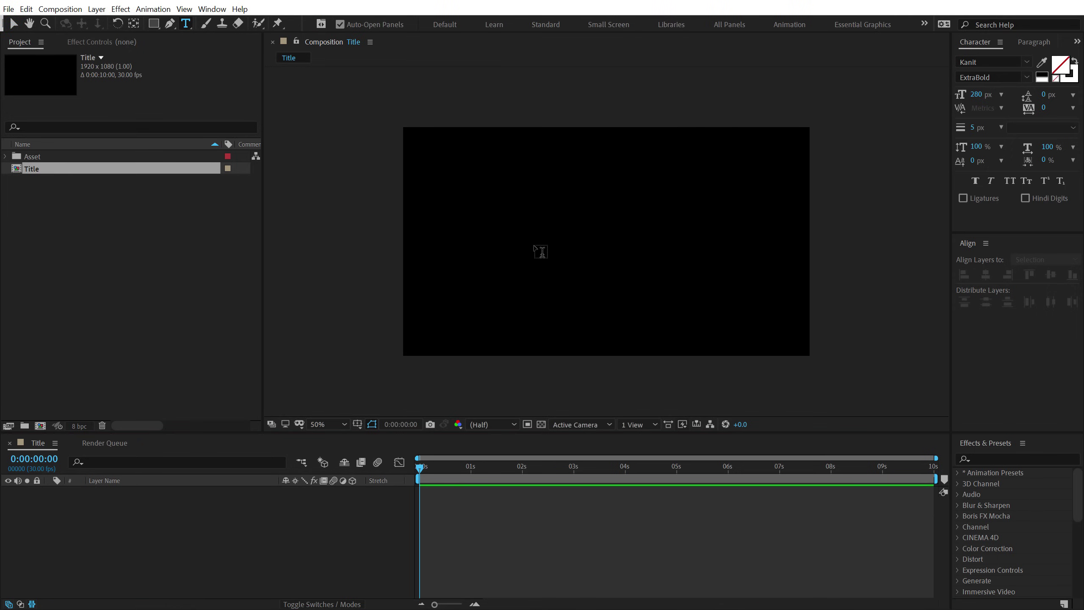
click(536, 254)
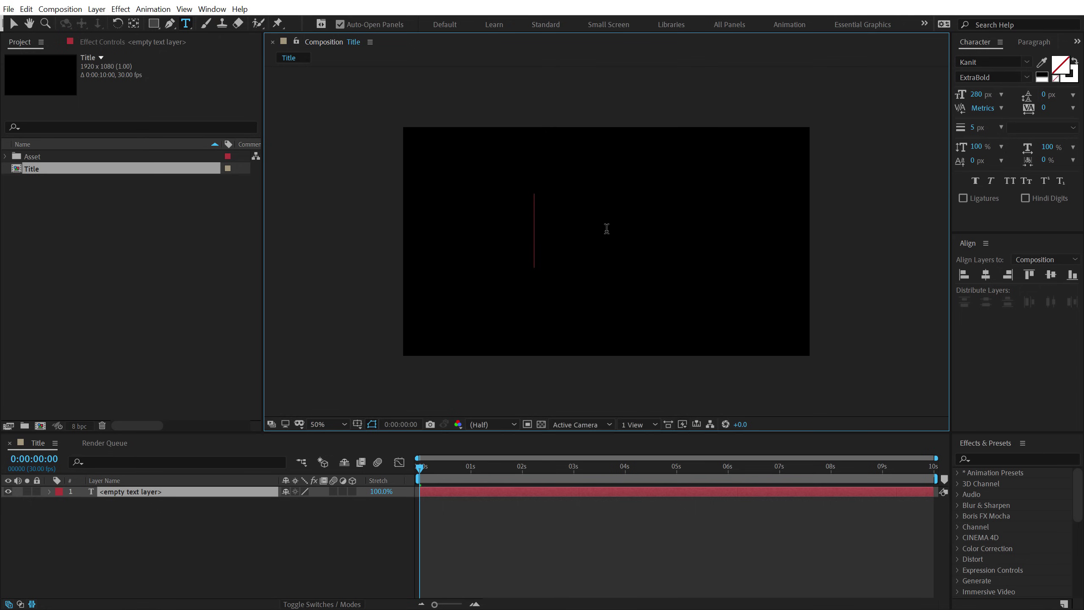
key(Caps_Lock)
text(T)
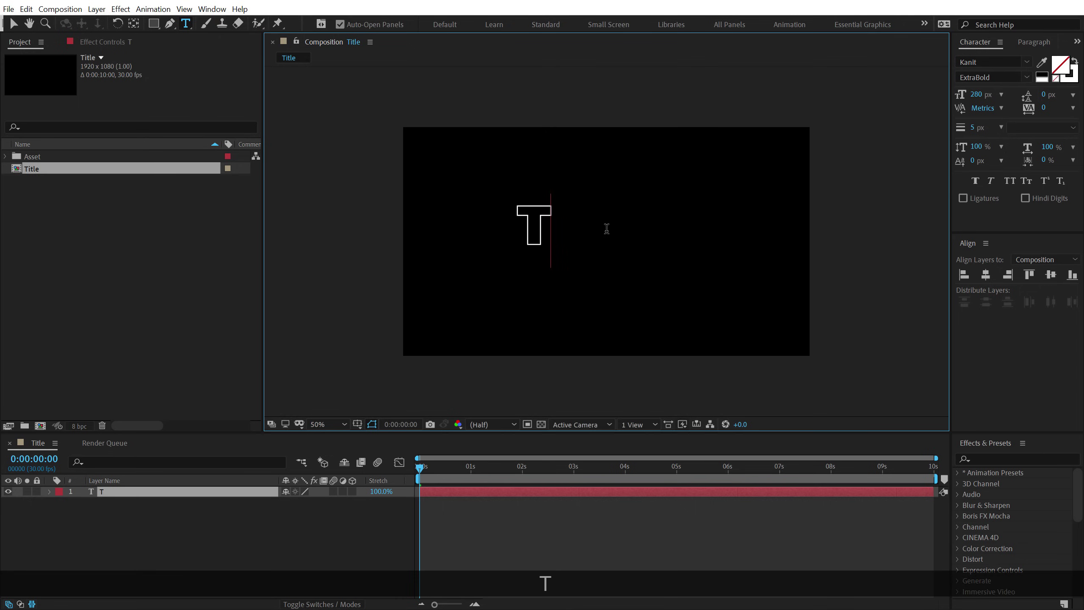
text(YPE)
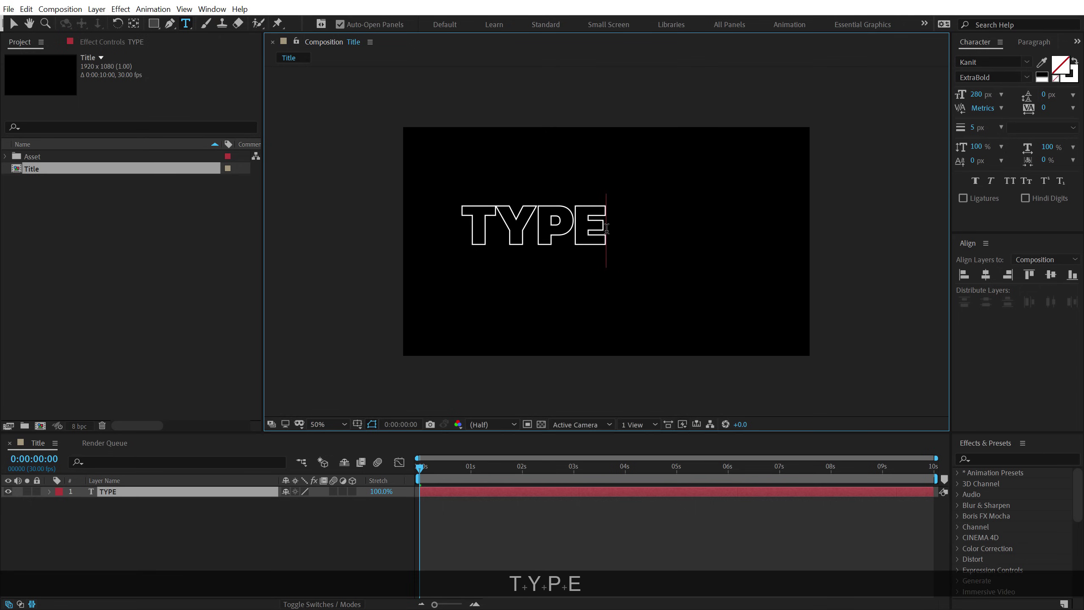
click(13, 23)
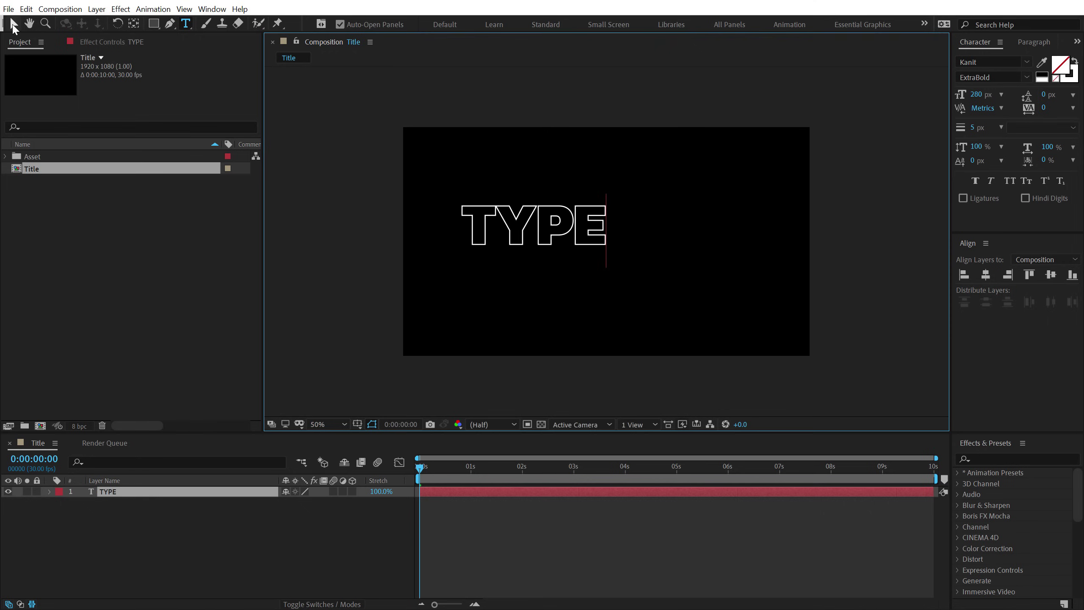
click(1074, 62)
key(Caps_Lock)
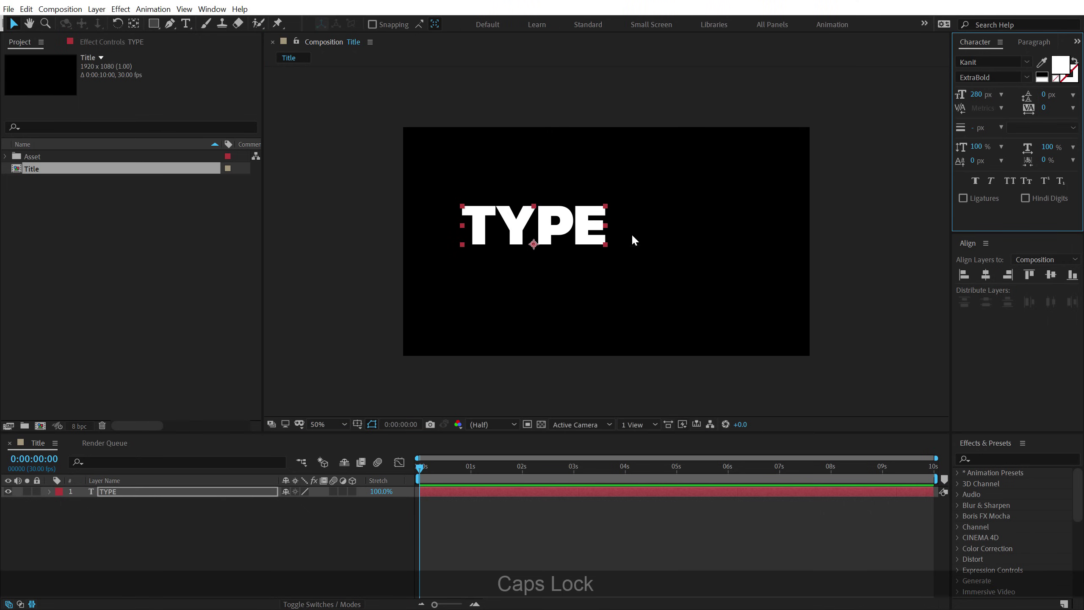
Centre the TYPE layer horizontally in the composition.
drag(592, 234, 689, 249)
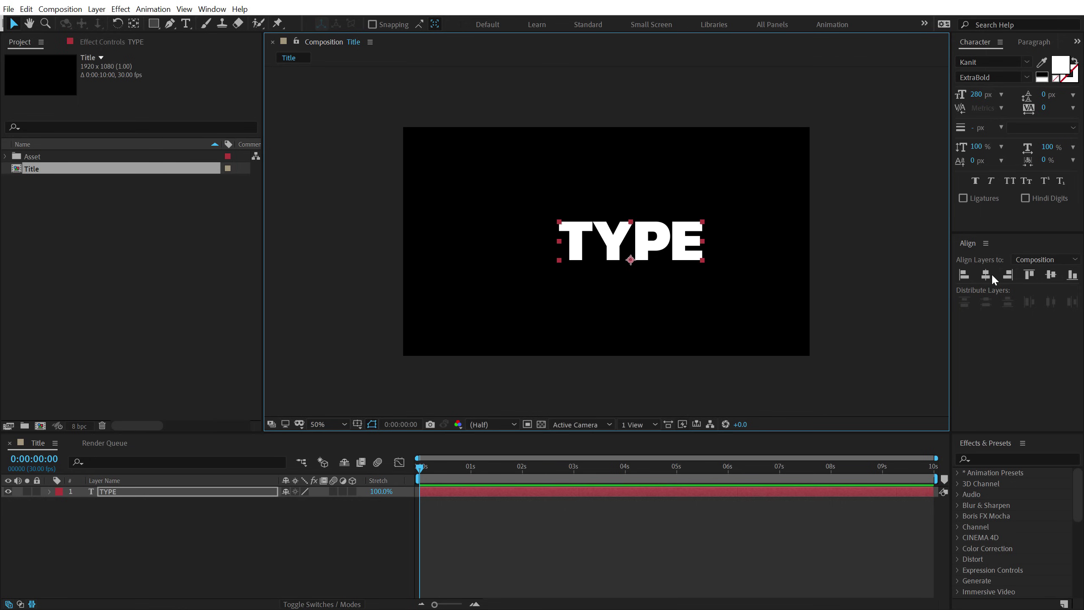
click(986, 274)
click(768, 235)
scroll(634, 224, up, 1)
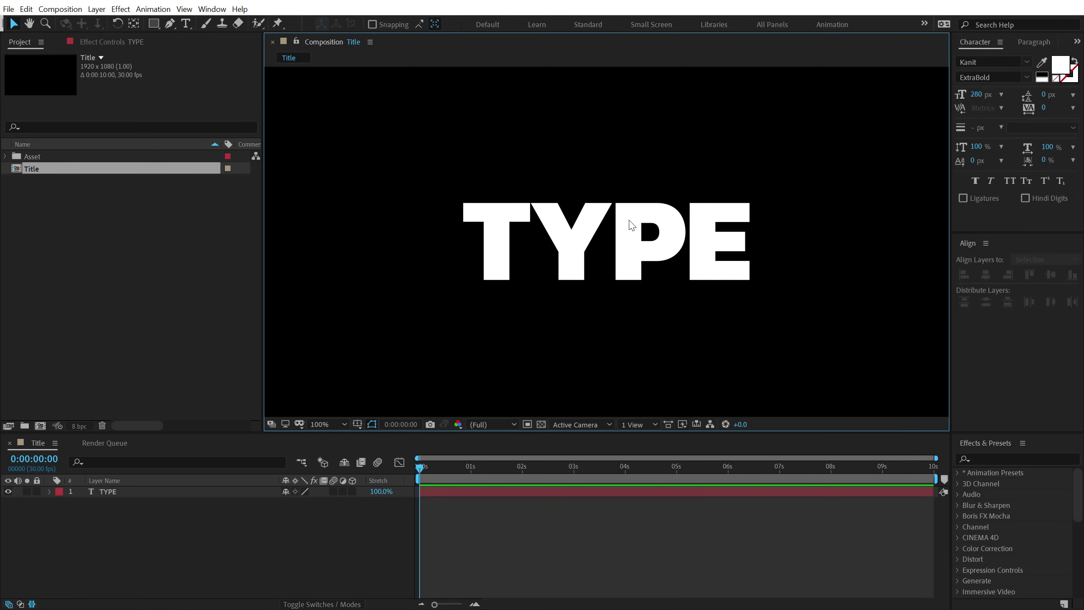
scroll(632, 225, down, 1)
Set the TYPE layer's font size to 200 px.
click(559, 241)
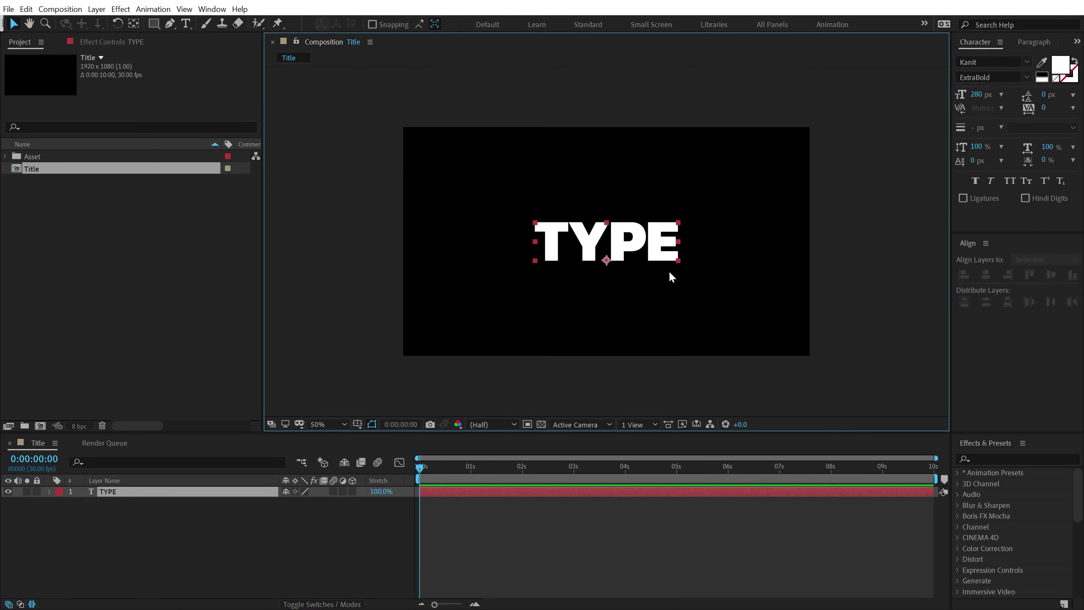
click(978, 94)
text(200)
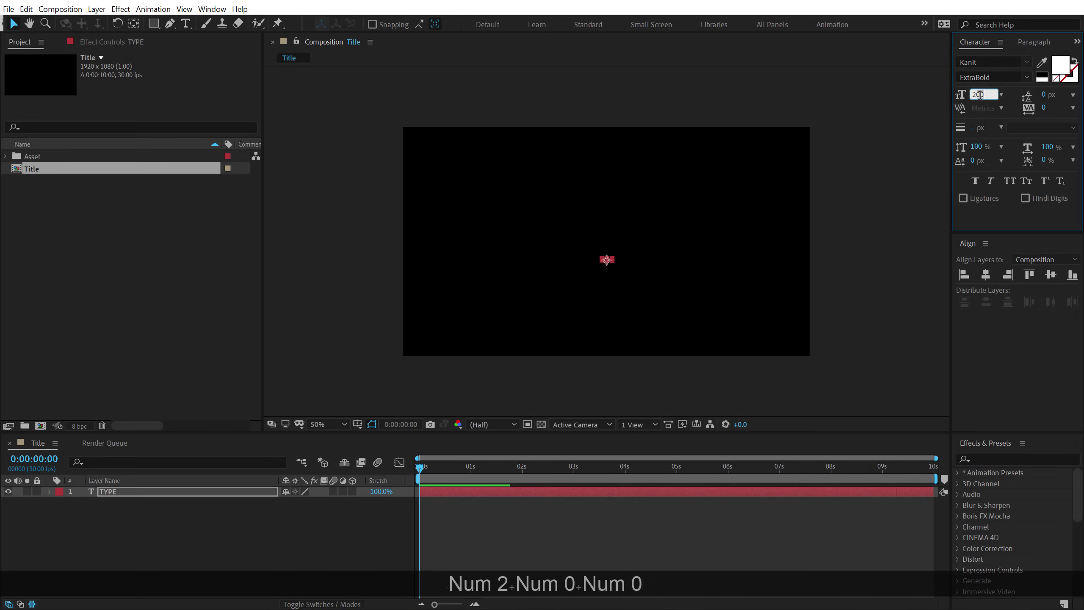
key(Return)
Centre TYPE vertically and move its anchor point to the middle of the text.
click(1050, 274)
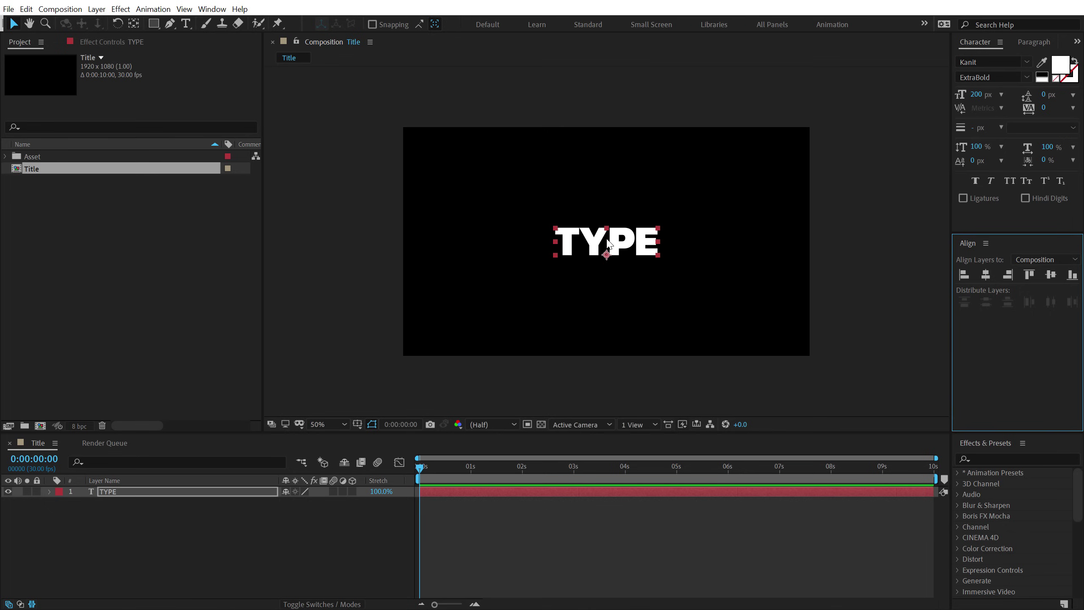
ctrl+double_click(134, 23)
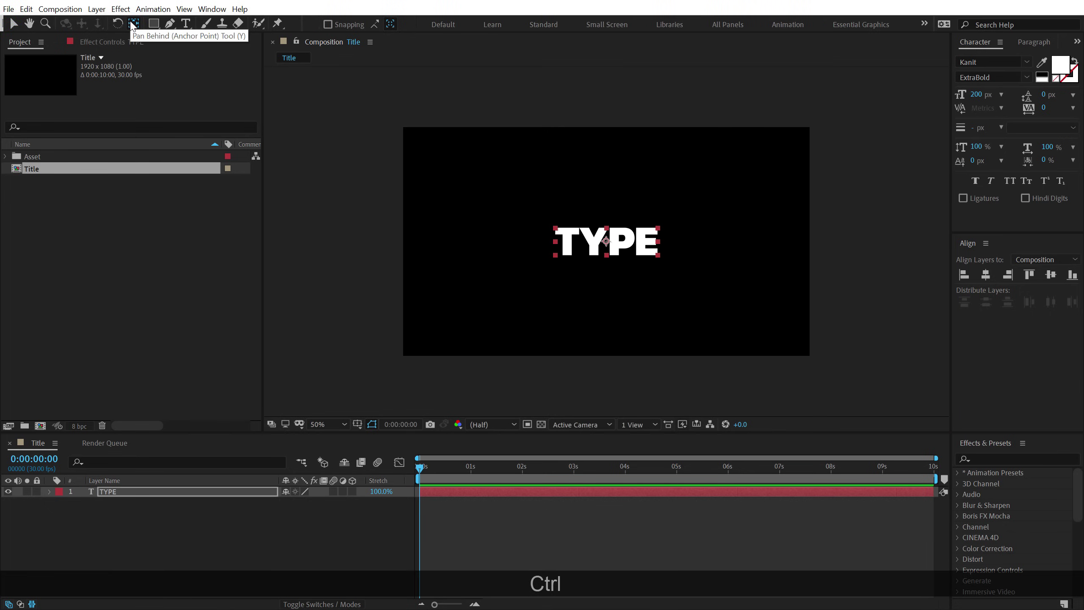
key(v)
click(689, 253)
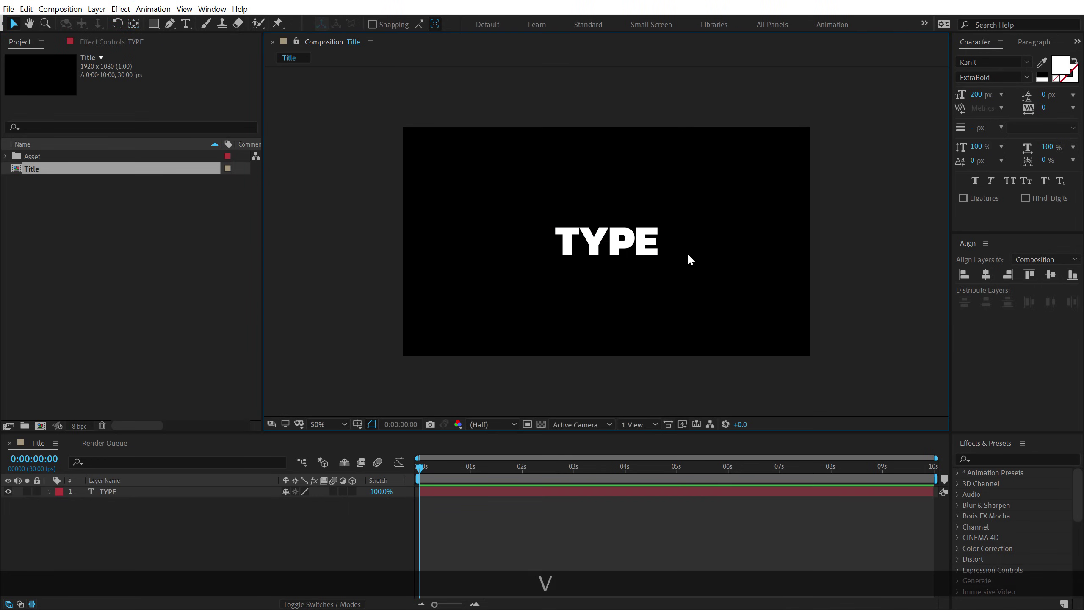
key(slash)
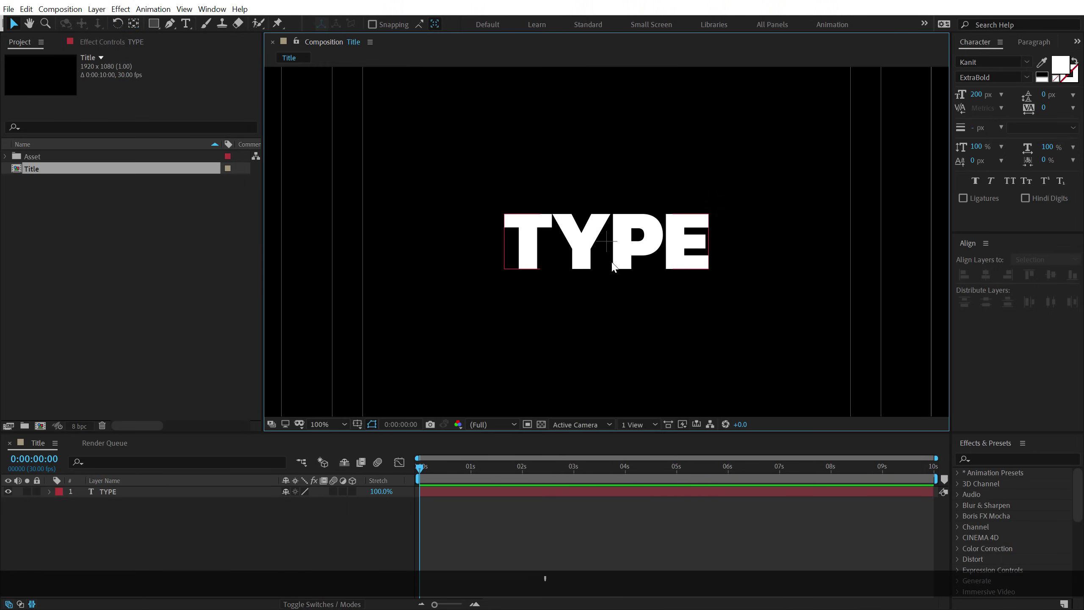
click(647, 260)
click(644, 295)
key(comma)
key(comma)
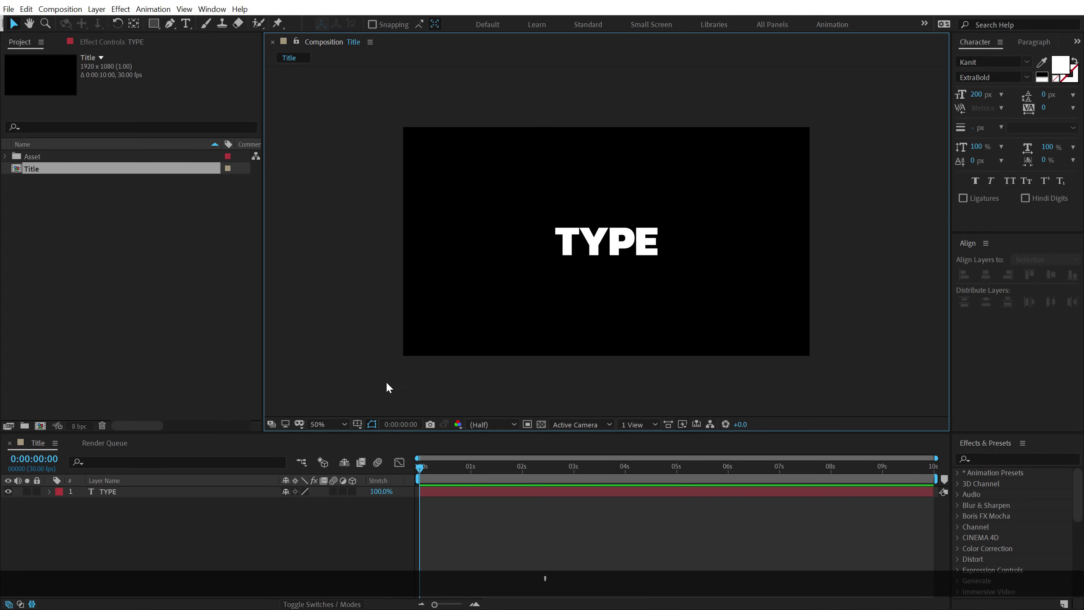
Hide the timeline's Stretch column and move the current time to frame 10.
right_click(385, 477)
click(399, 486)
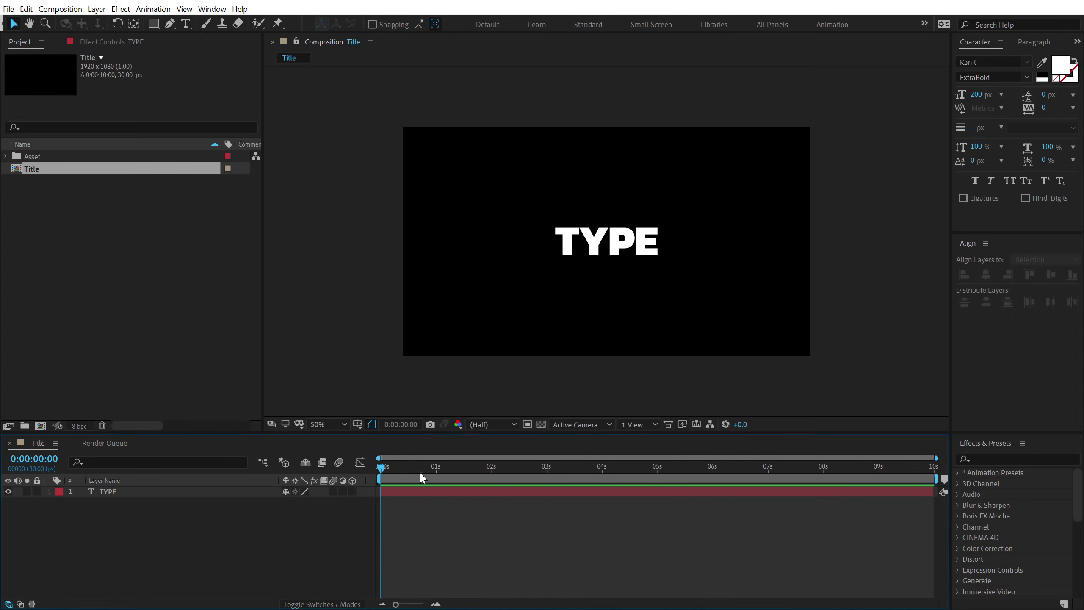
drag(401, 472, 400, 472)
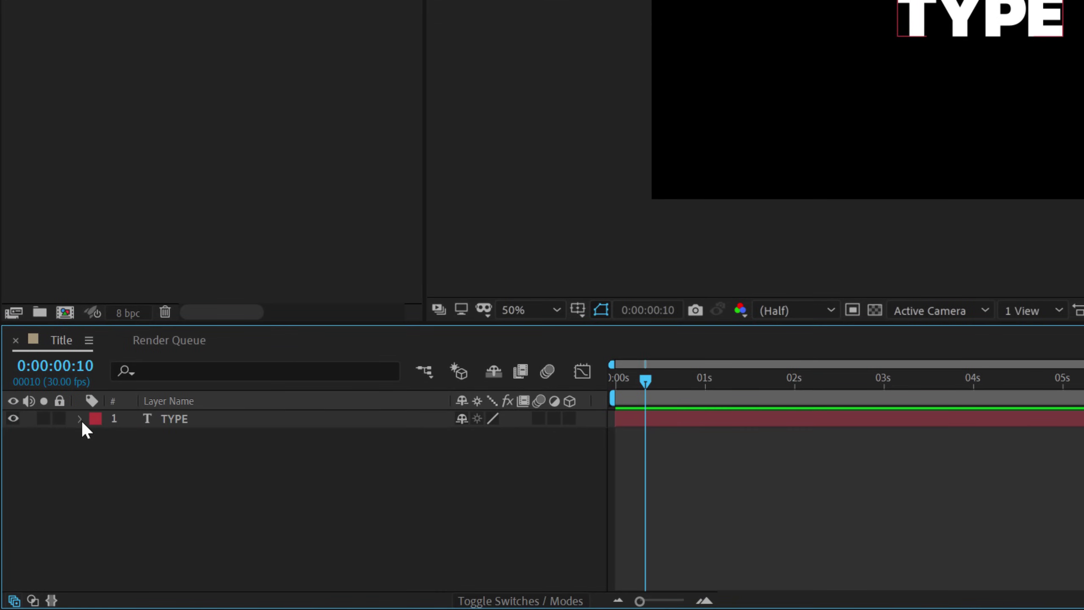
Add an Opacity text animator to TYPE and add Tracking to Animator 1.
click(49, 491)
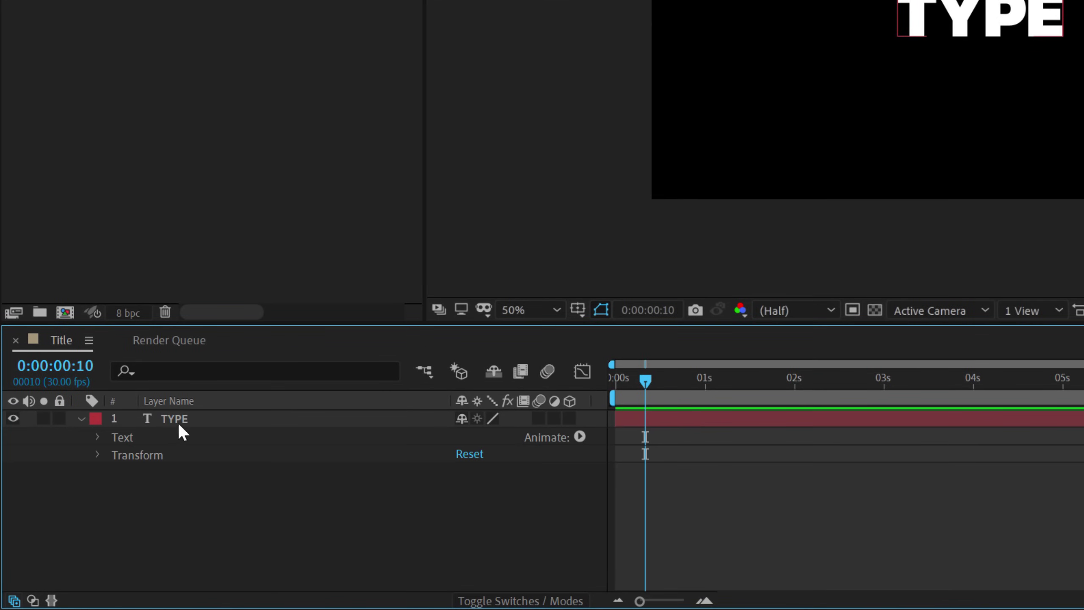
click(579, 440)
click(683, 188)
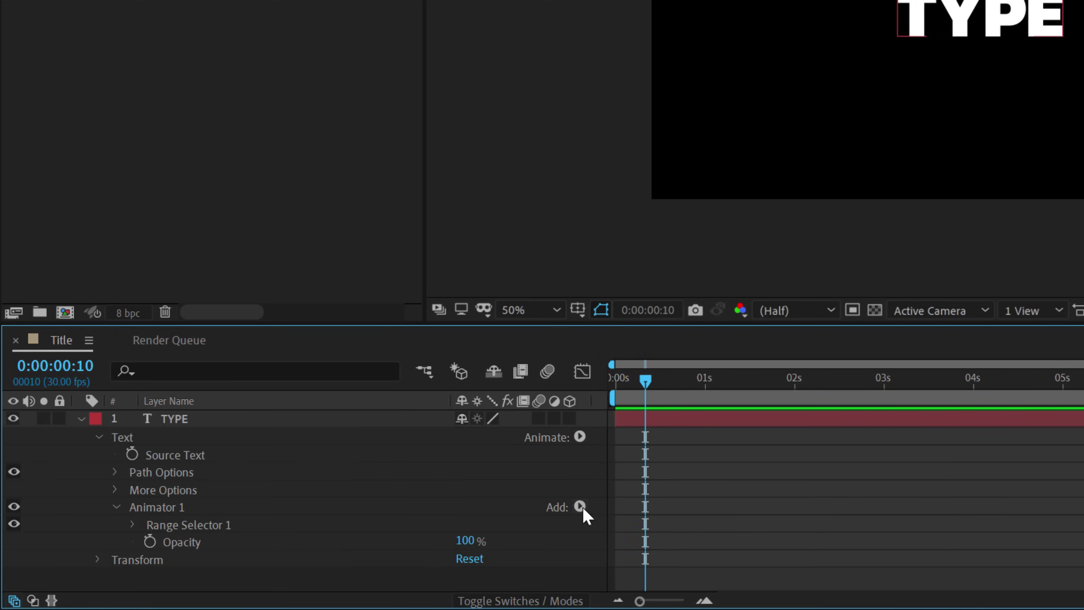
click(580, 507)
mouse_move(581, 510)
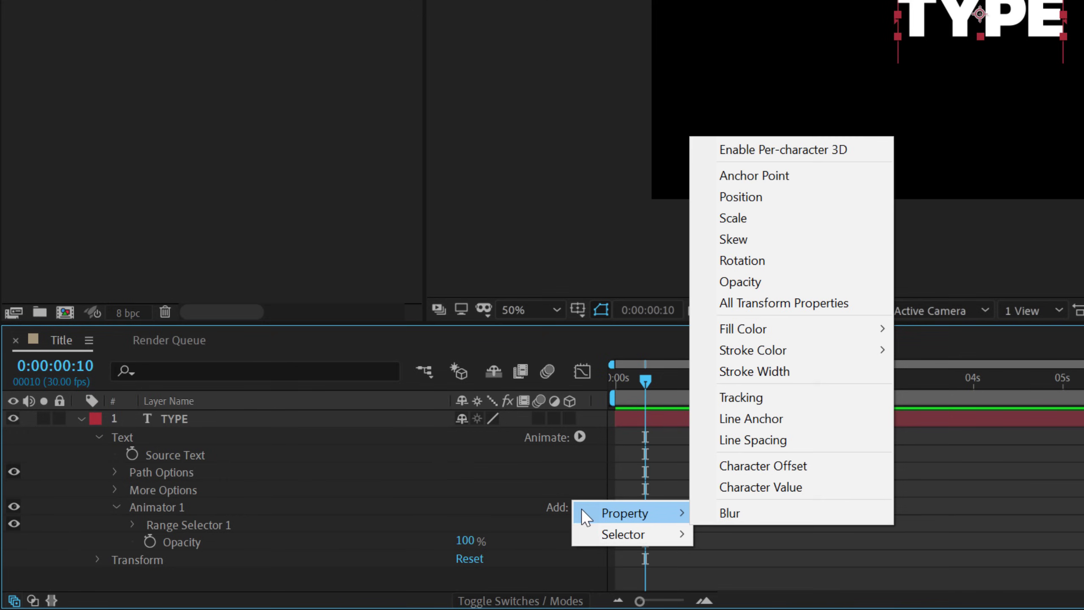
click(760, 394)
drag(264, 344, 261, 167)
Keyframe the range selector Offset at -100% at frame 10 and 100% at 1 second.
click(127, 366)
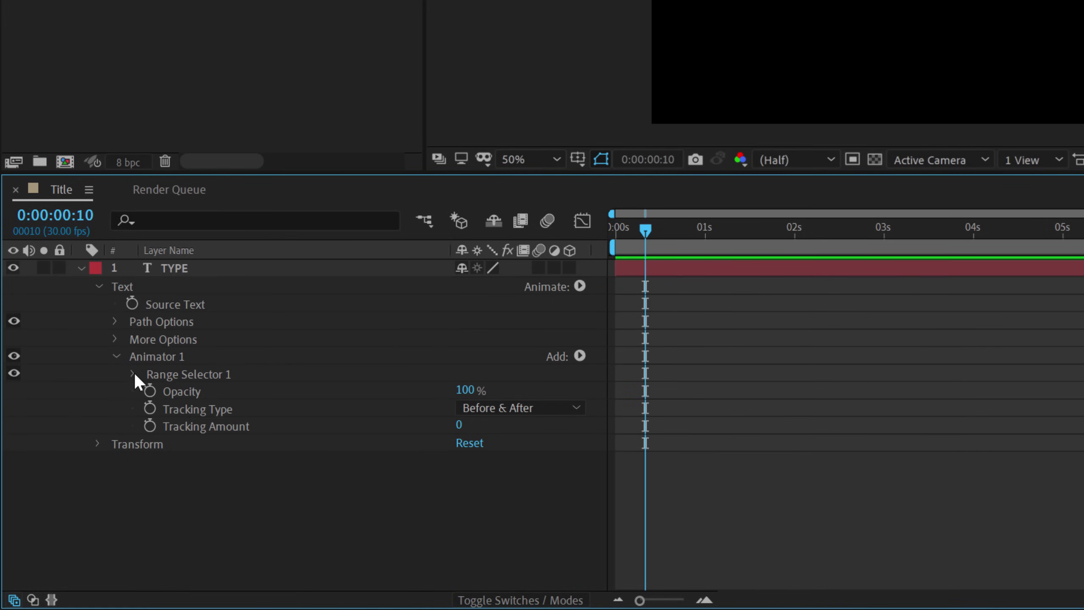
click(132, 373)
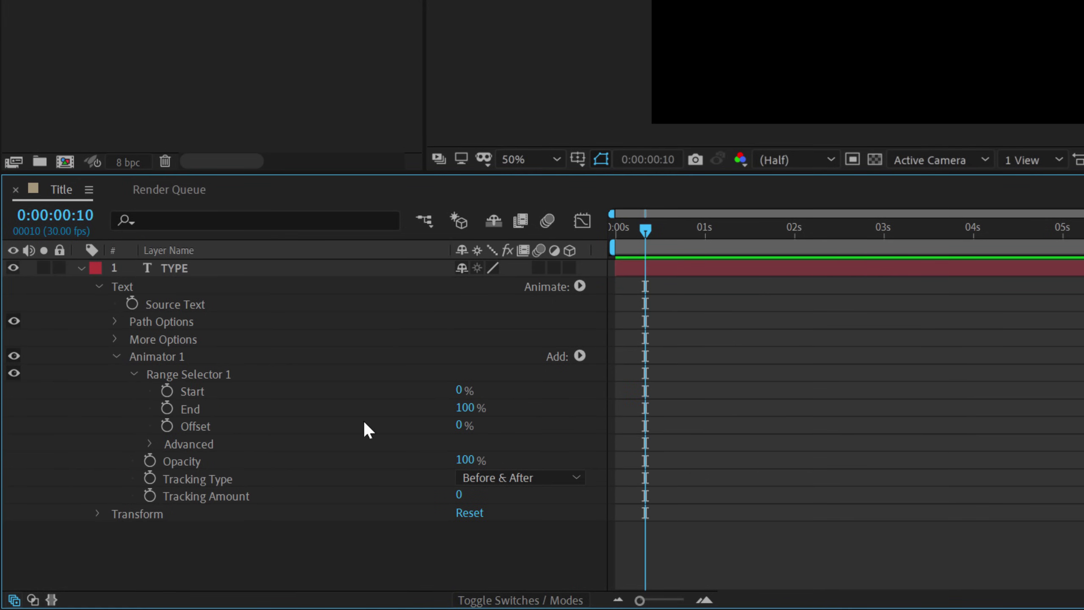
drag(456, 431, 188, 432)
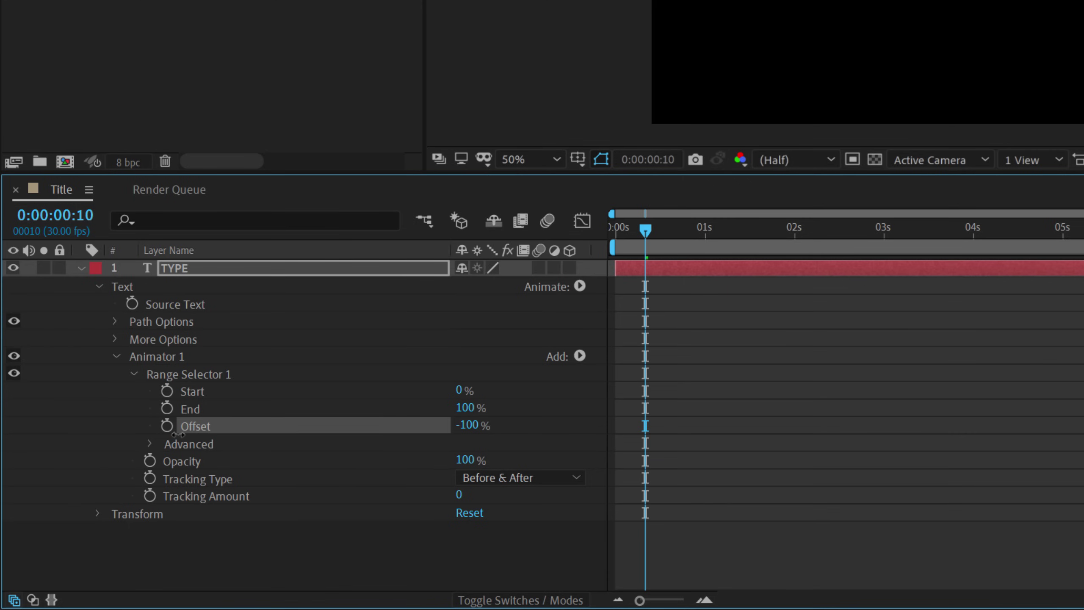
click(168, 429)
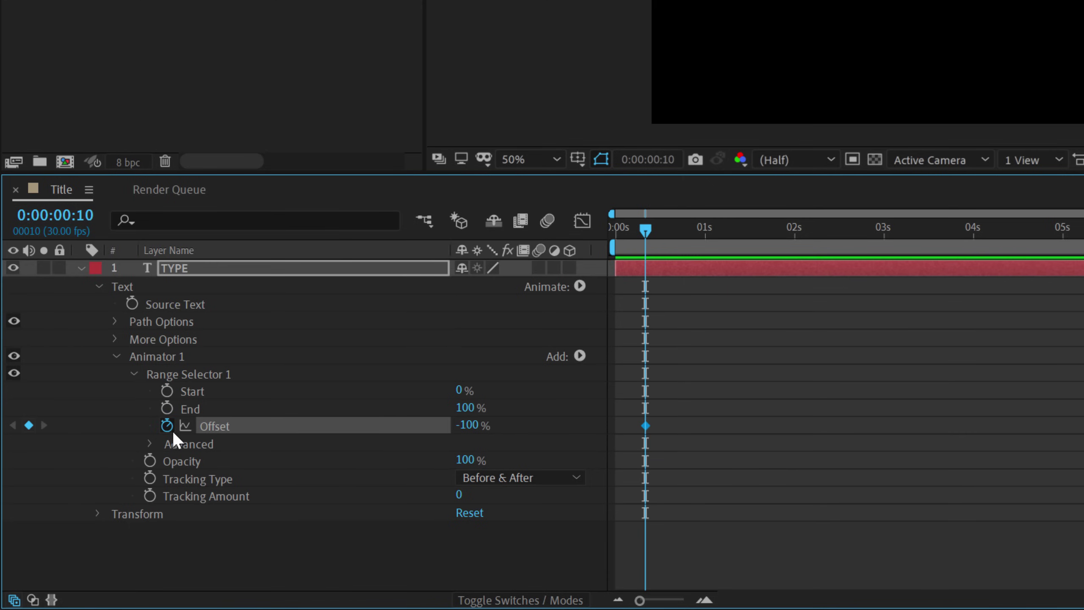
click(705, 233)
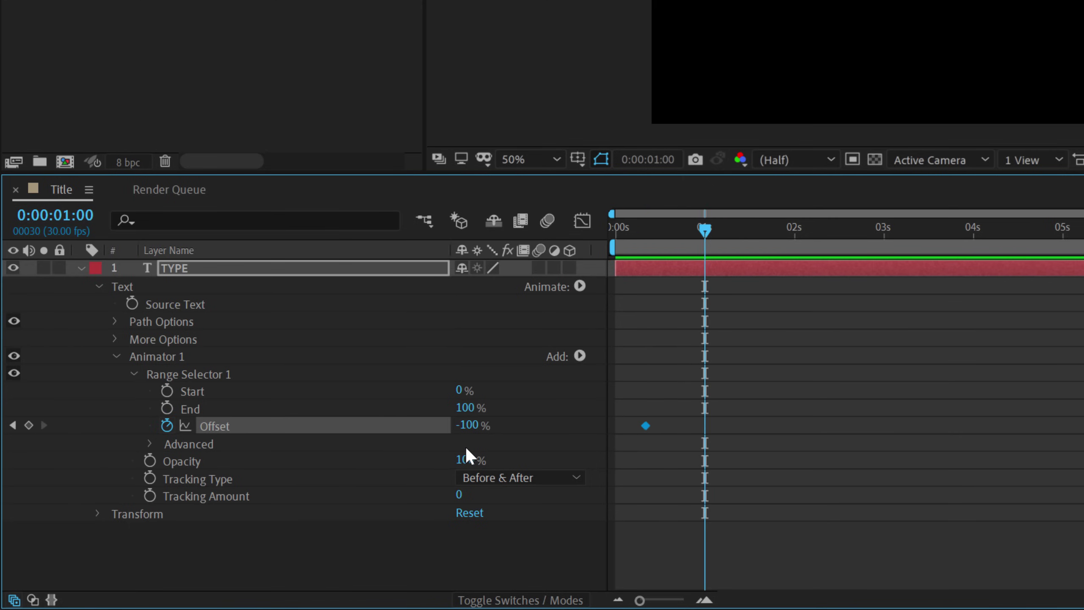
drag(461, 433, 736, 421)
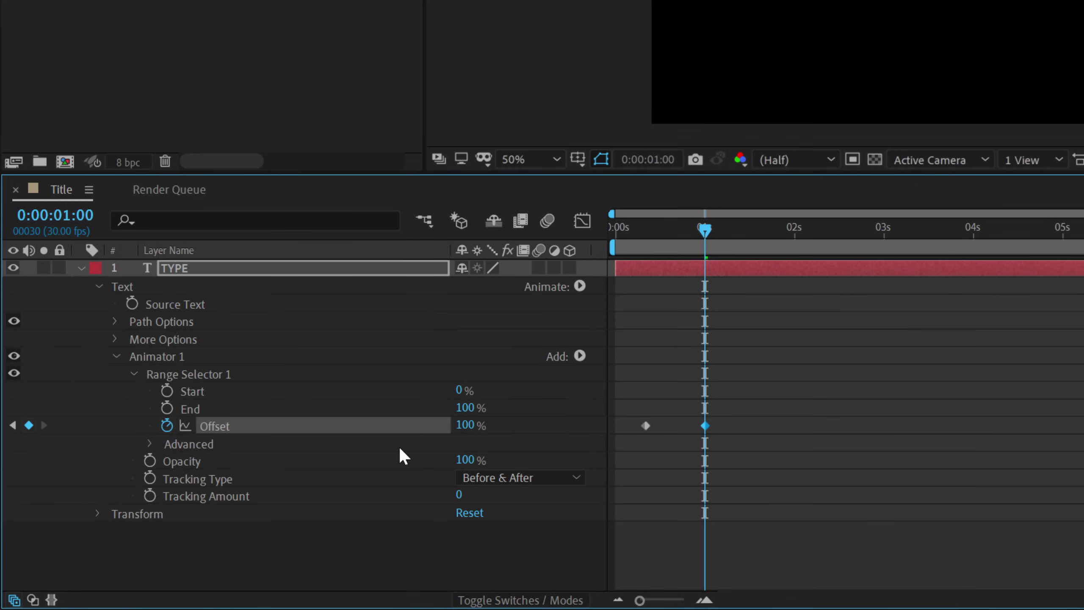
Set the selector Shape to Ramp Up with Ease High and Ease Low at 100%.
click(149, 444)
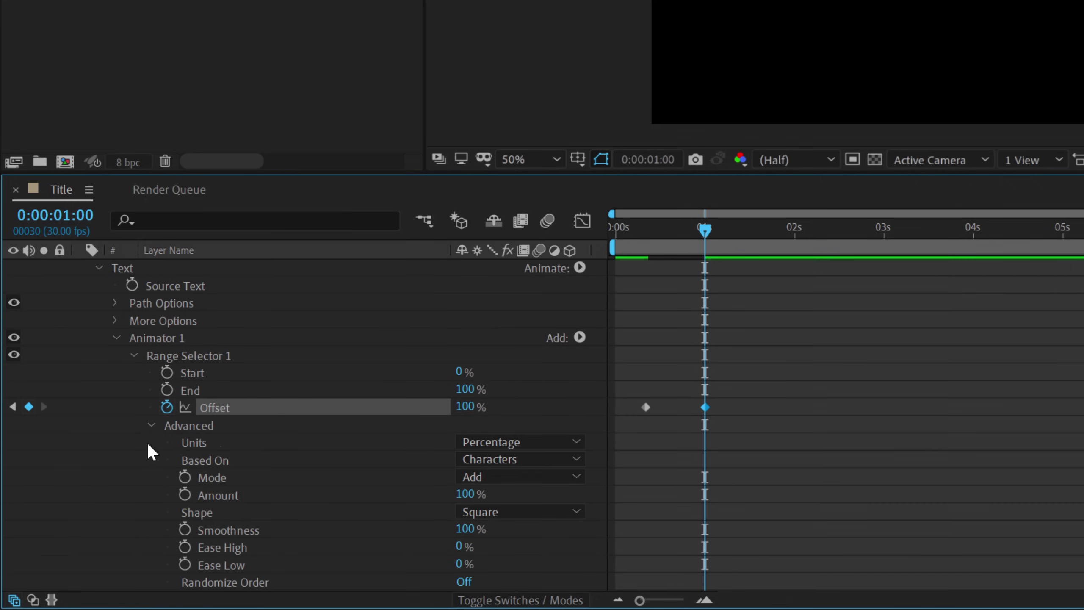
scroll(271, 453, down, 1)
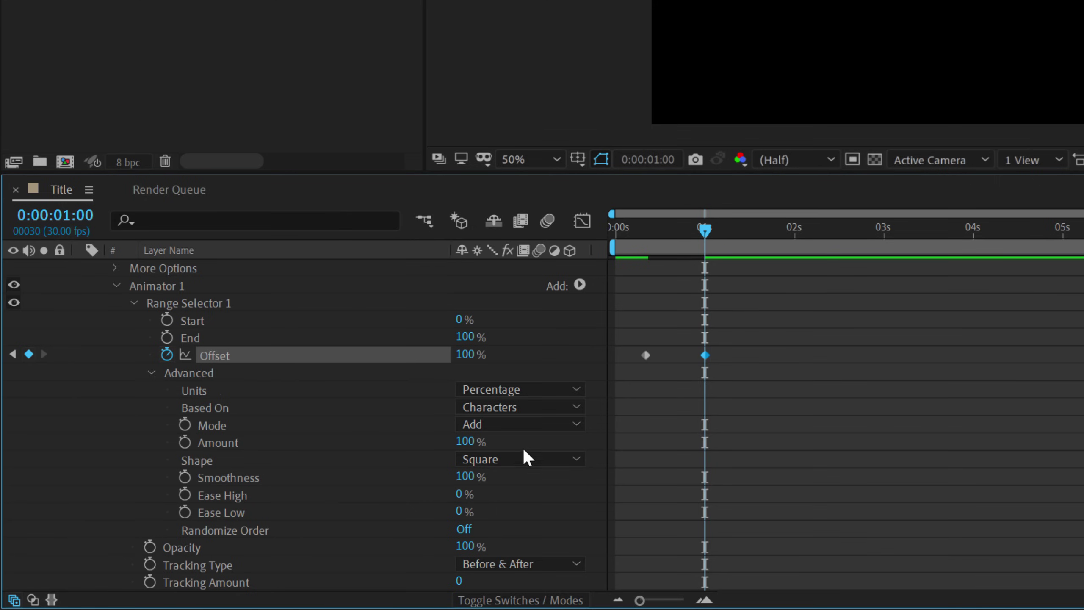
click(508, 459)
click(508, 501)
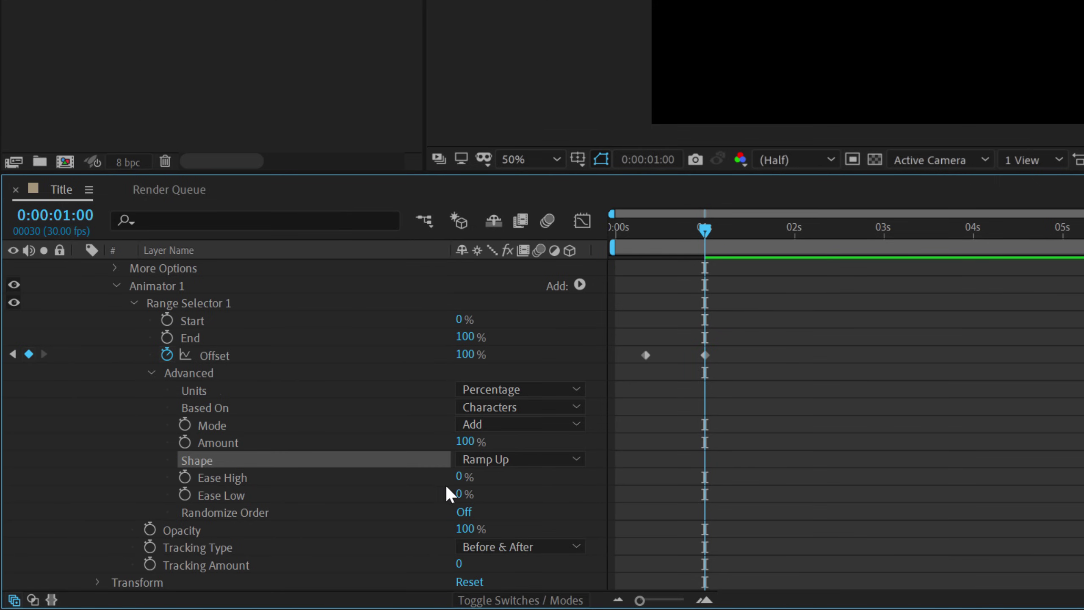
drag(463, 482, 384, 531)
click(332, 366)
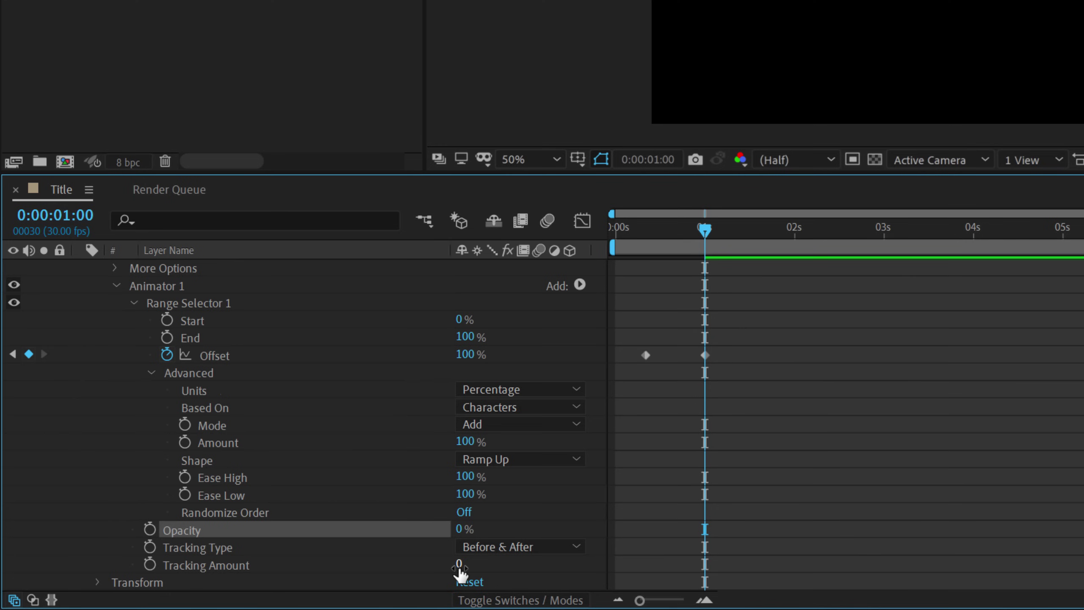
Set the Tracking Amount to 50.
click(472, 564)
text(50)
key(KP_Enter)
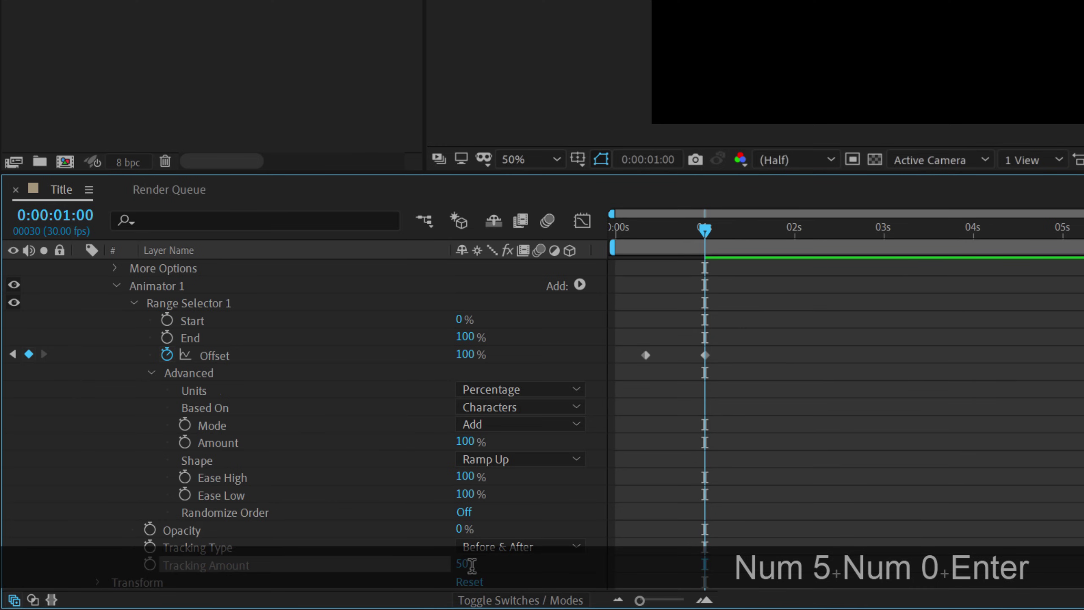
drag(704, 228, 645, 231)
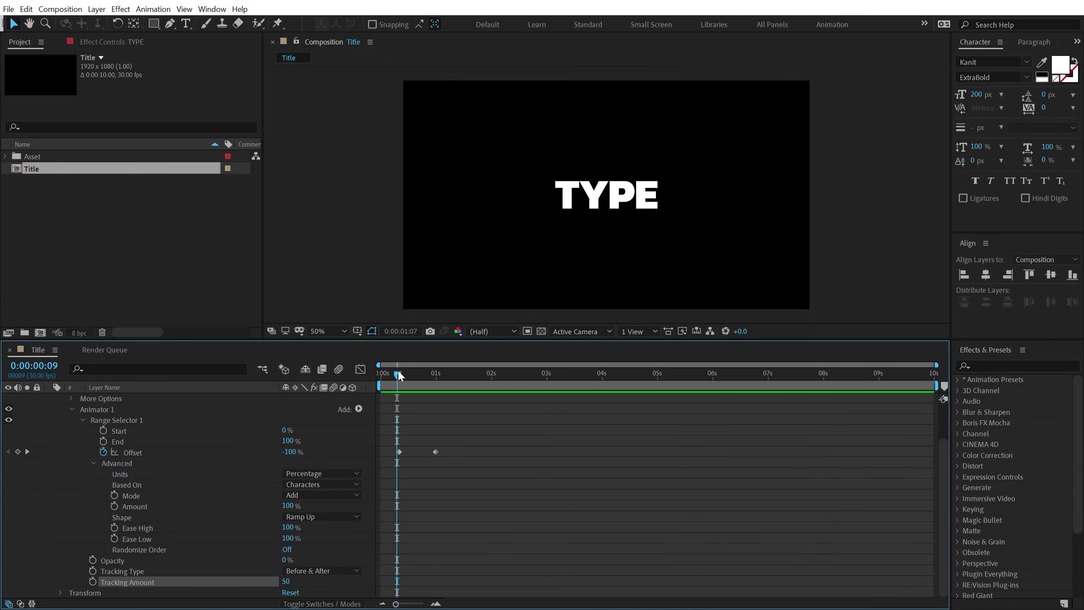
drag(399, 374, 423, 374)
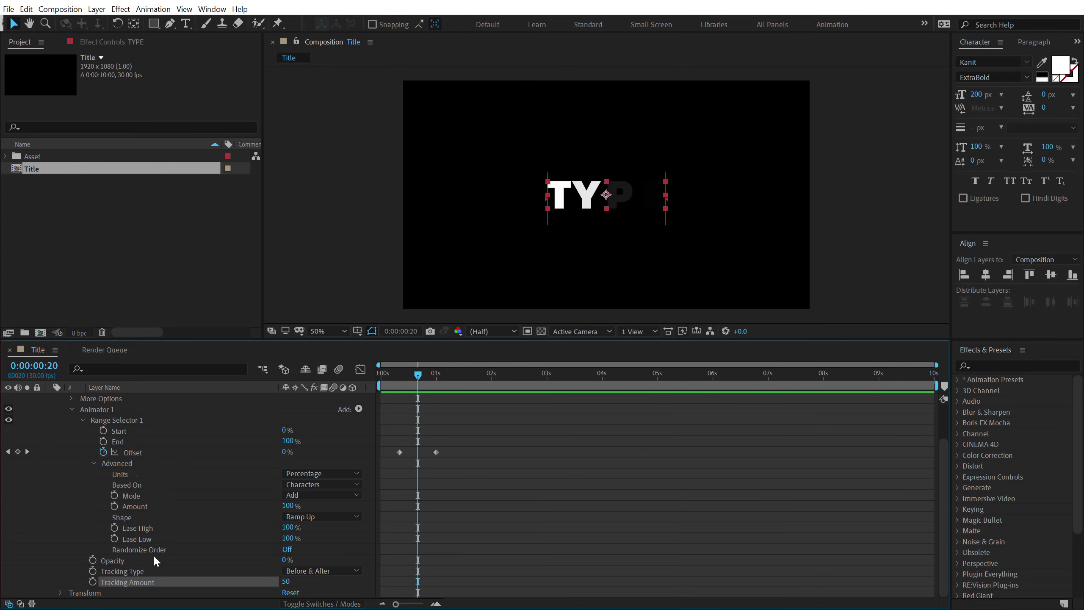
click(285, 549)
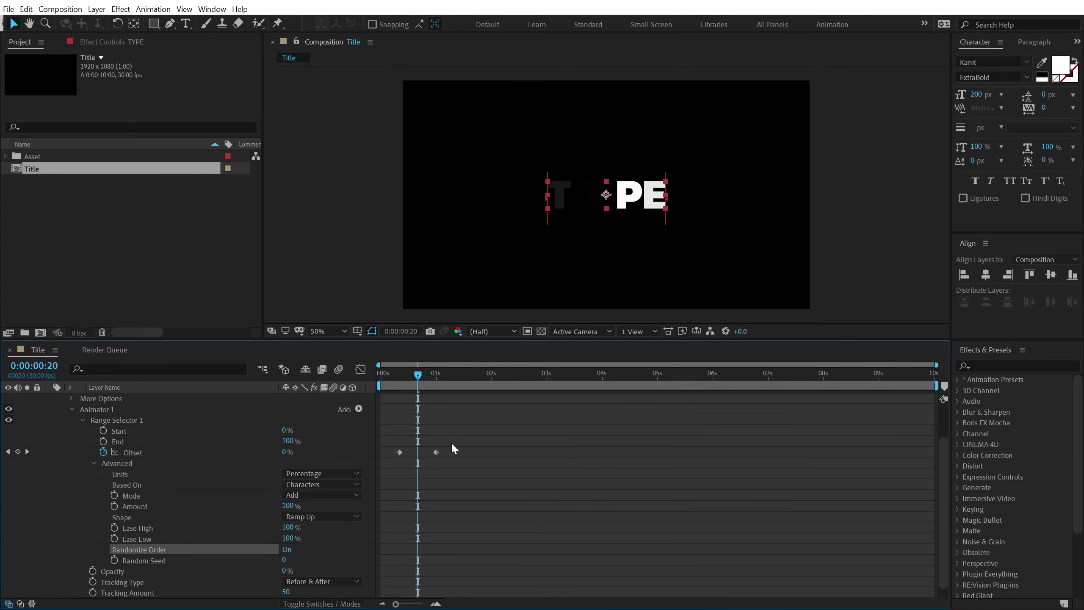
click(399, 373)
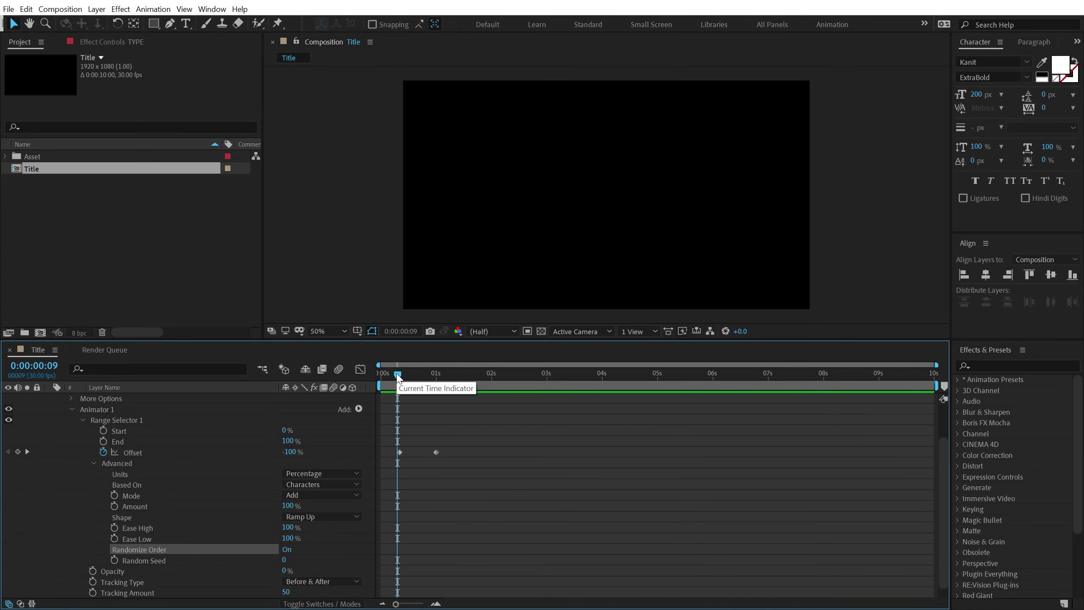
key(space)
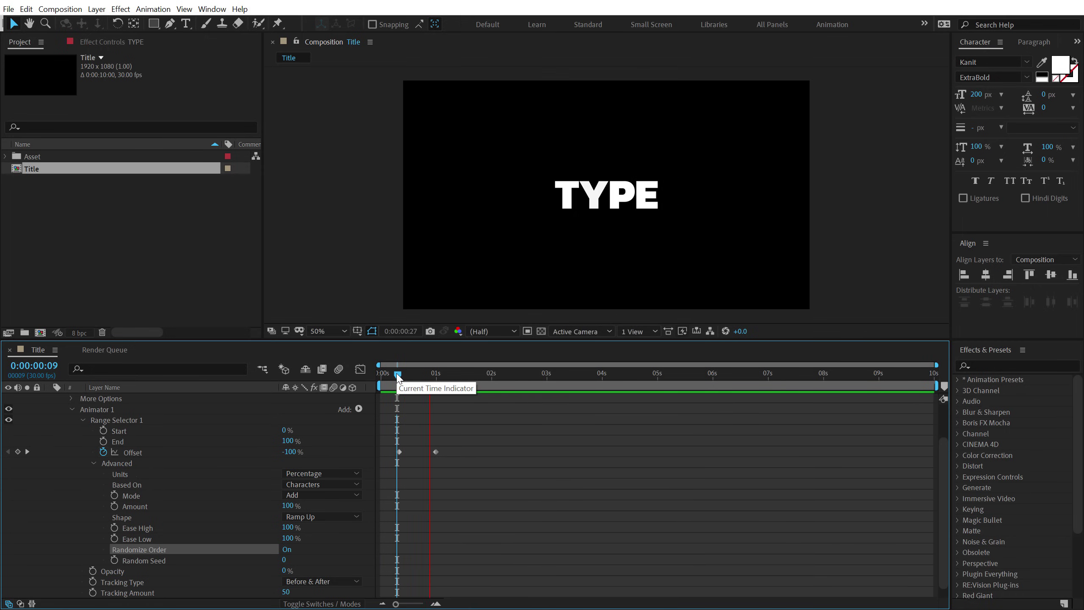
key(space)
click(290, 550)
key(space)
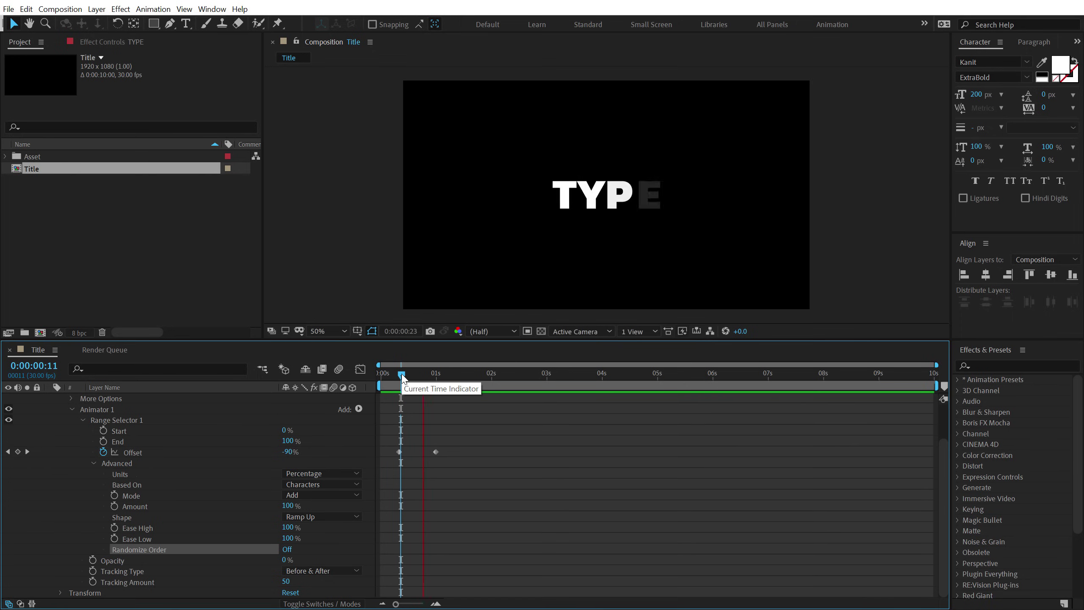
drag(403, 375, 437, 380)
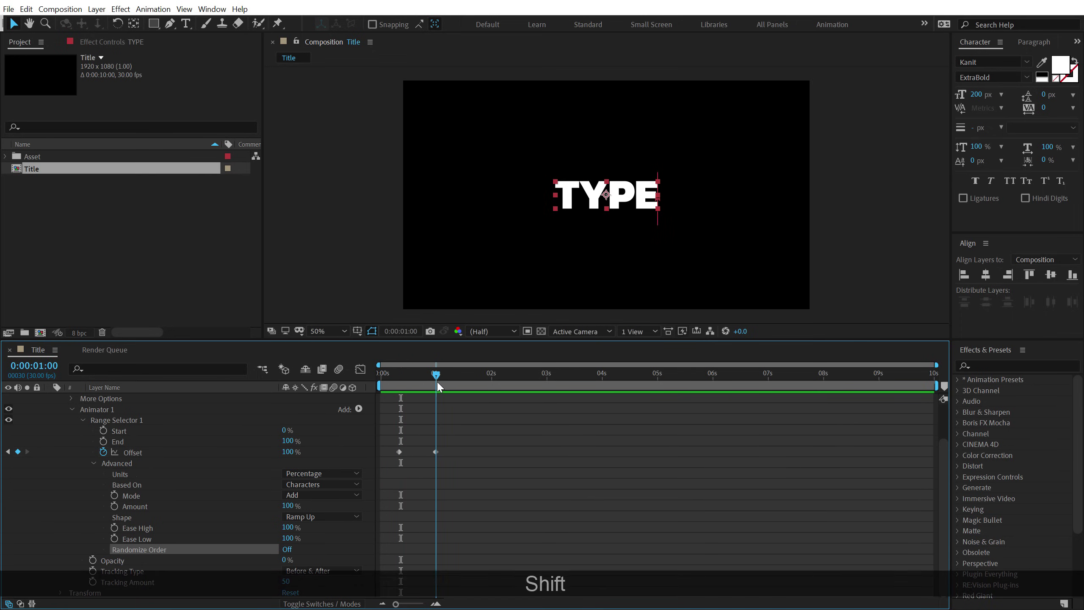
scroll(102, 416, up, 2)
click(118, 397)
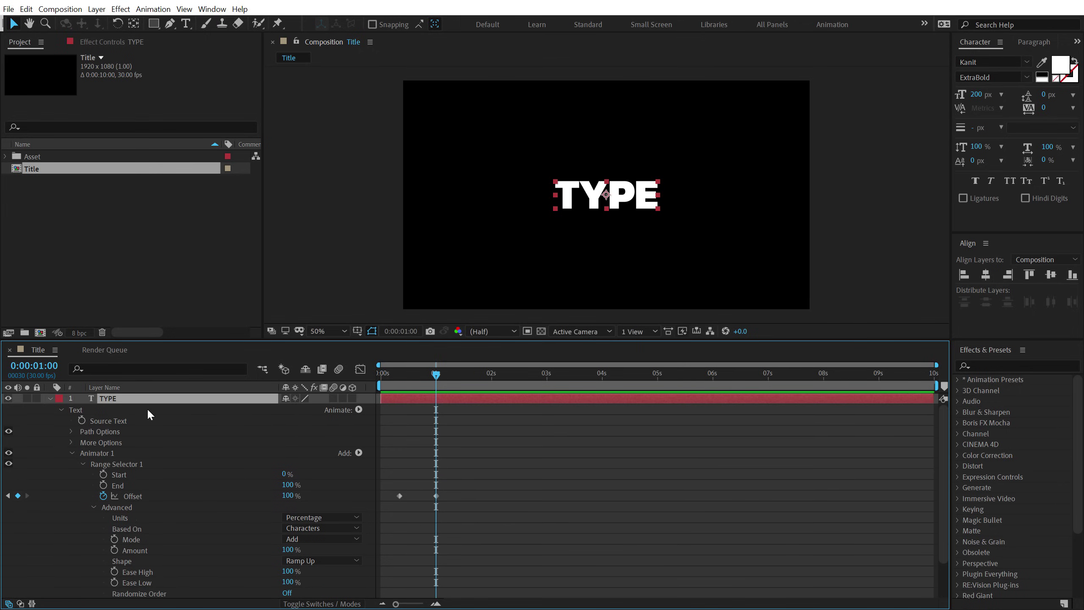
Keyframe TYPE's Scale at 150% at 1 second and 100% at 2 seconds.
key(s)
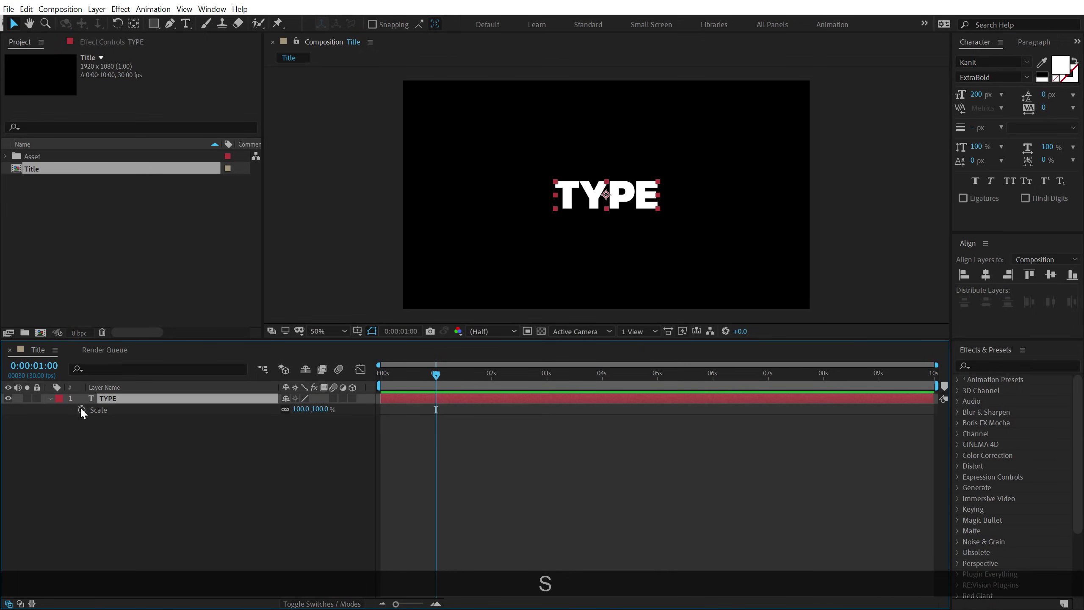
click(81, 409)
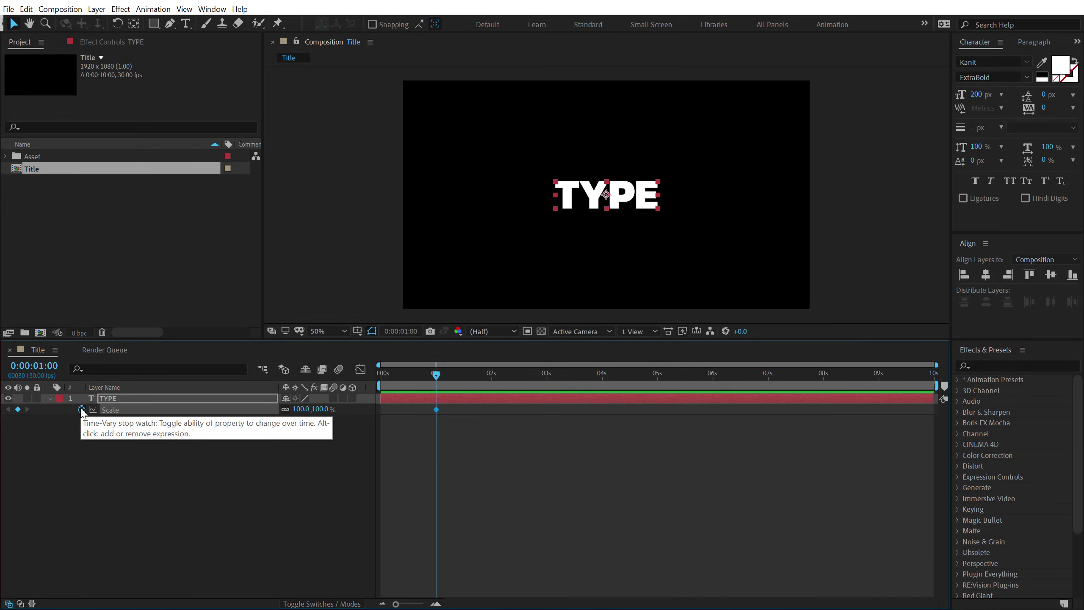
click(321, 409)
text(150)
key(Return)
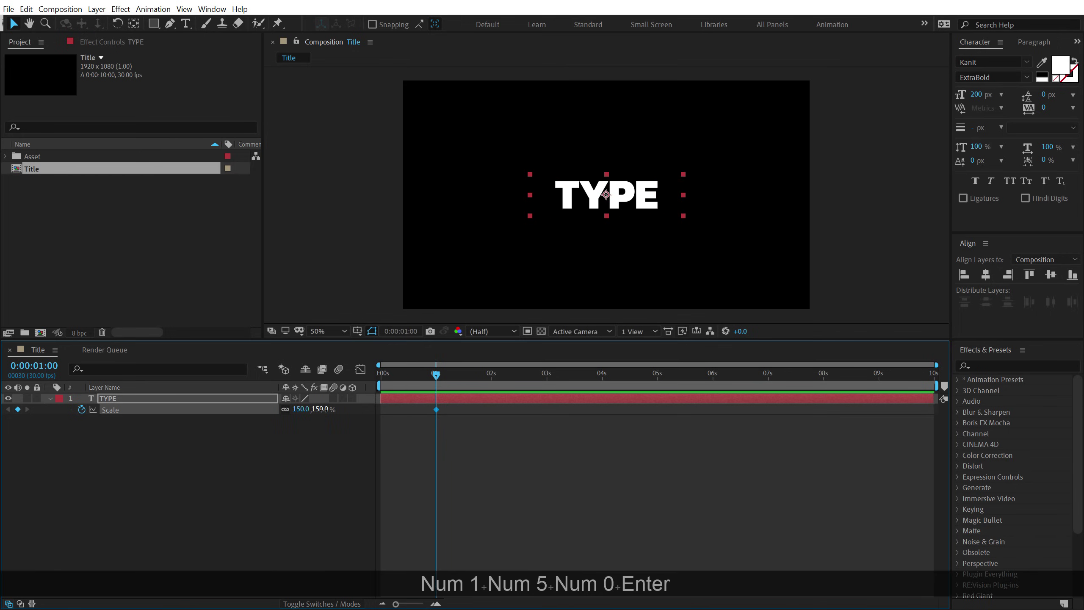
click(491, 378)
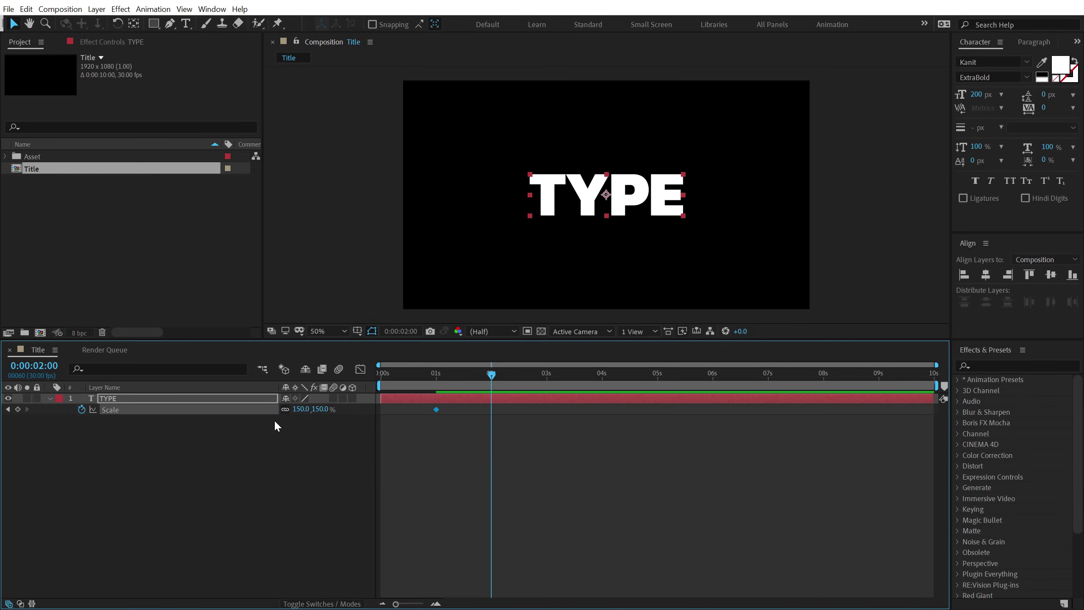
click(322, 409)
text(100)
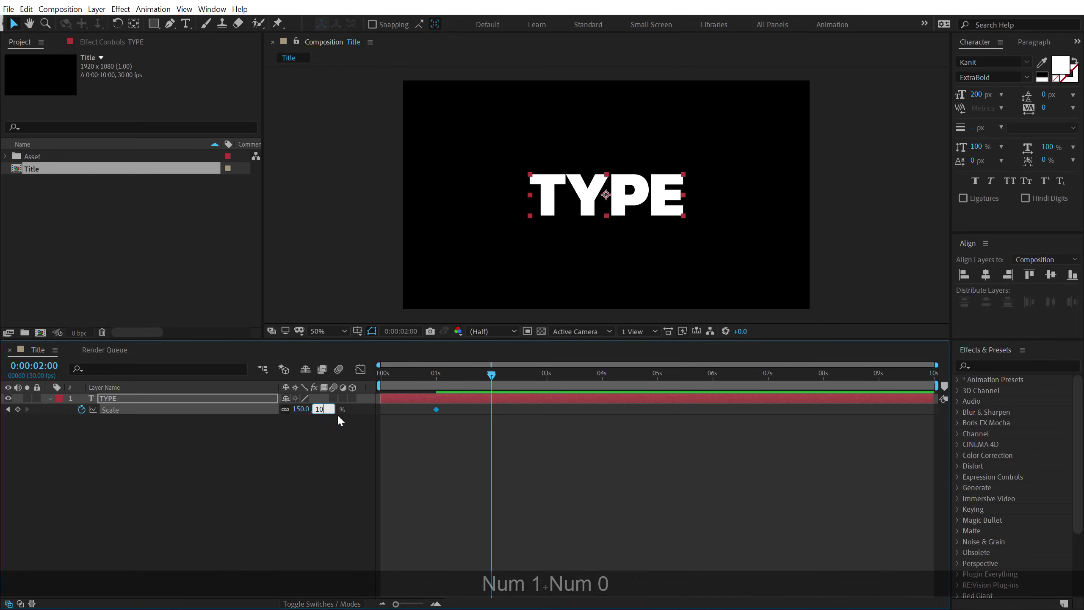
key(Return)
drag(401, 371, 414, 389)
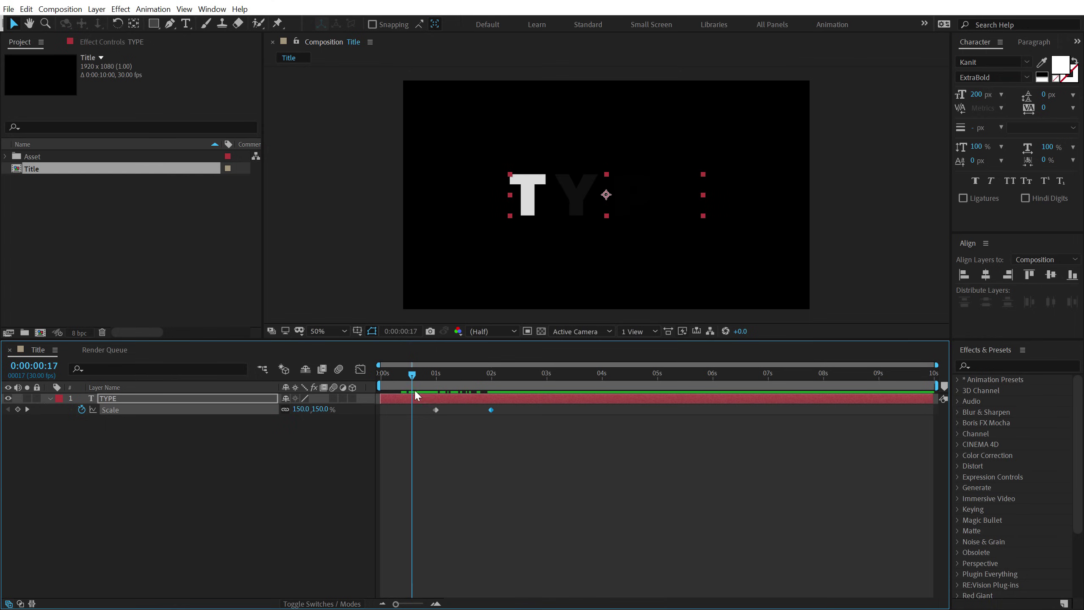
Easy Ease both Scale keyframes and lengthen the ease into the 2s keyframe in the speed graph.
drag(425, 445, 509, 404)
key(F9)
click(360, 369)
right_click(522, 439)
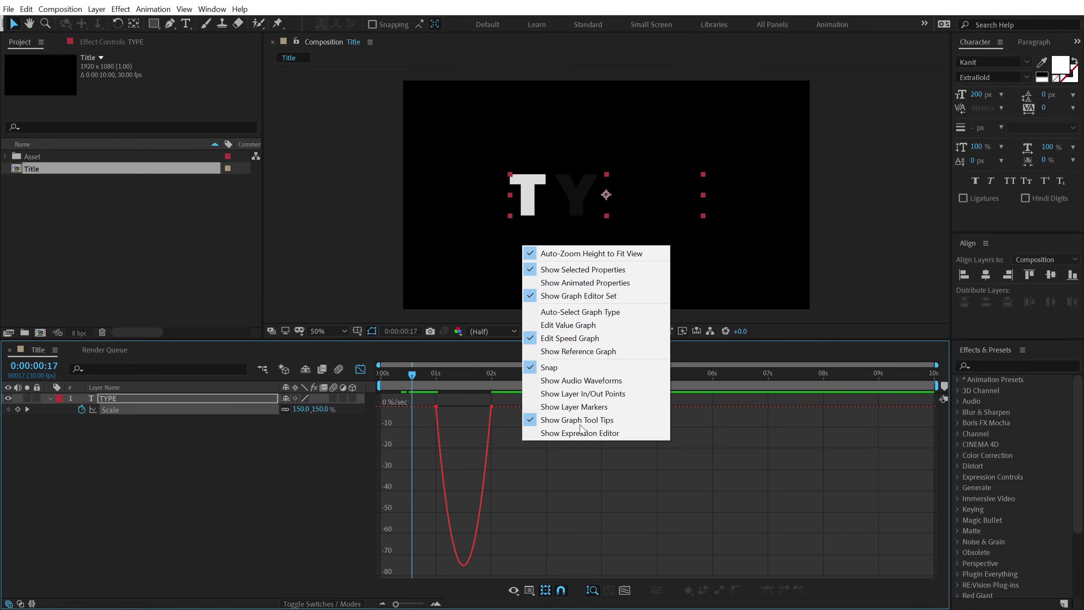
click(508, 464)
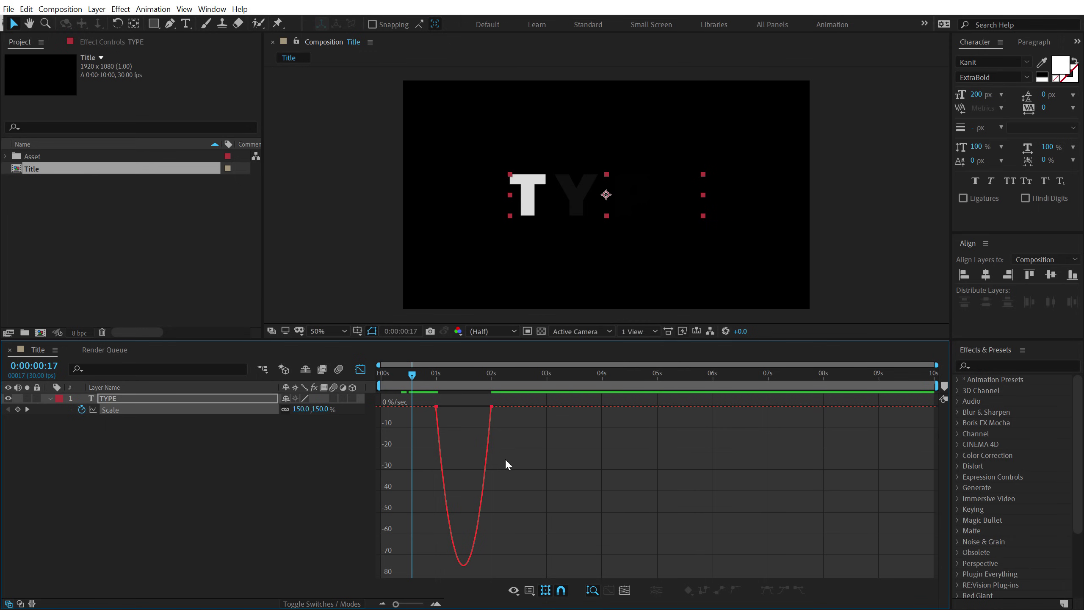
alt+scroll(471, 434, up, 5)
drag(659, 435, 373, 398)
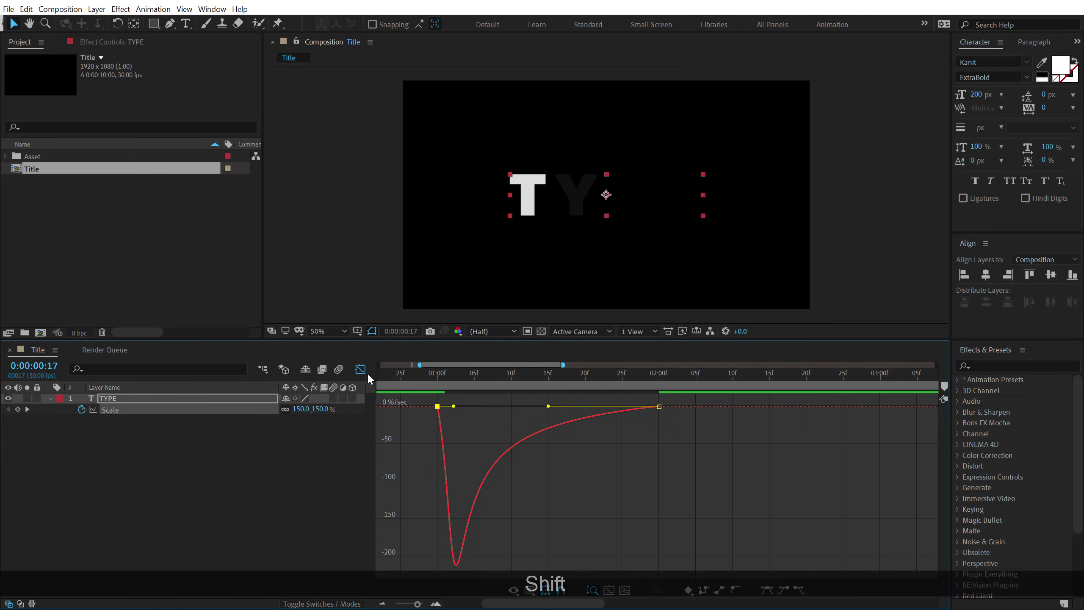
click(361, 369)
click(427, 376)
scroll(435, 379, down, 5)
click(403, 375)
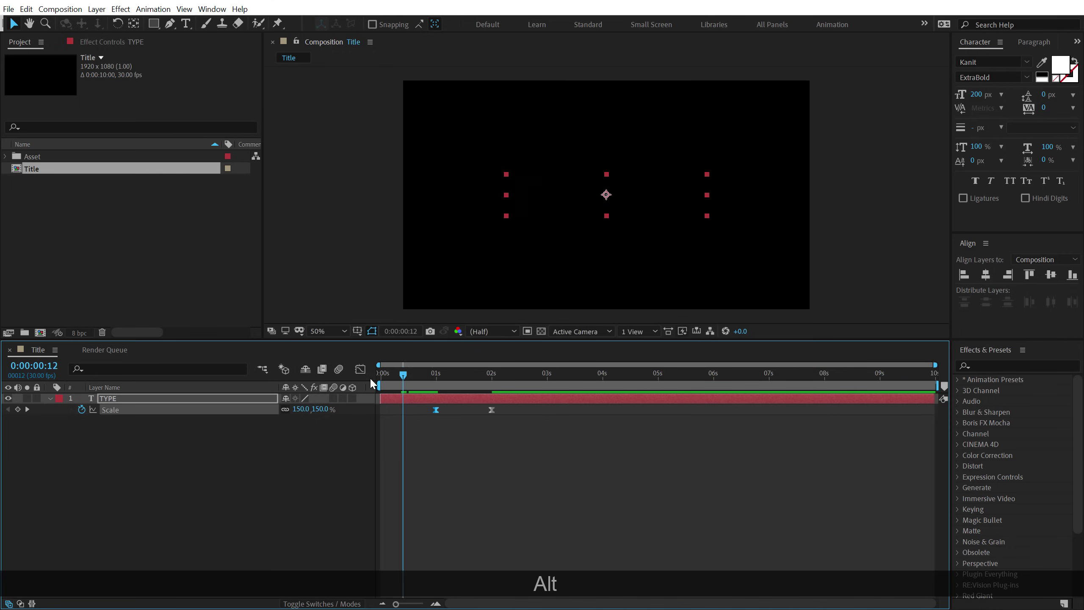
Preview the scale animation and duplicate the TYPE layer as TYPE 2.
key(Home)
key(space)
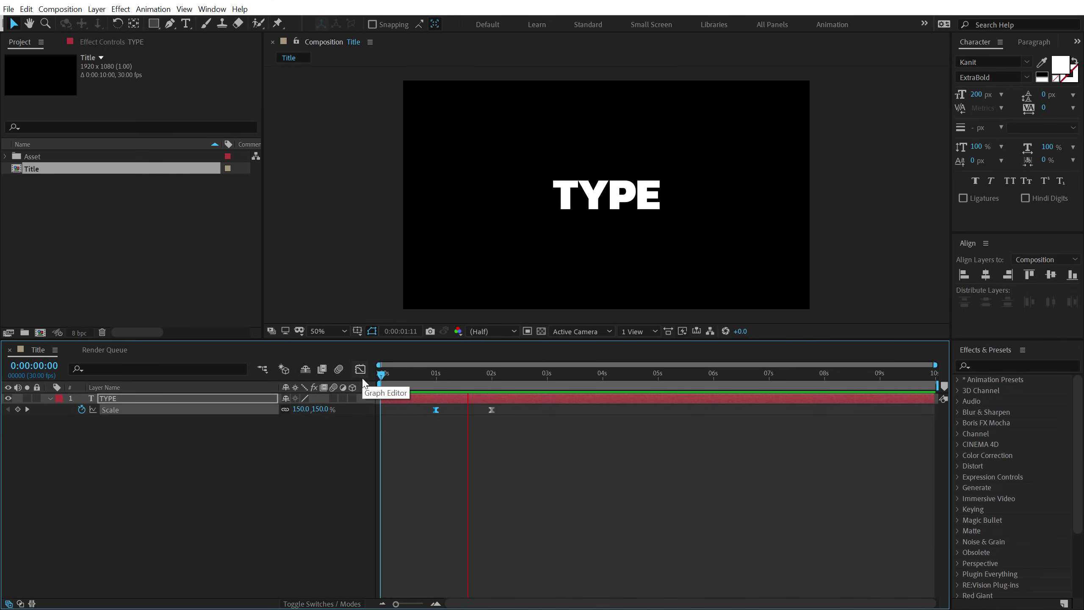
drag(444, 375, 492, 382)
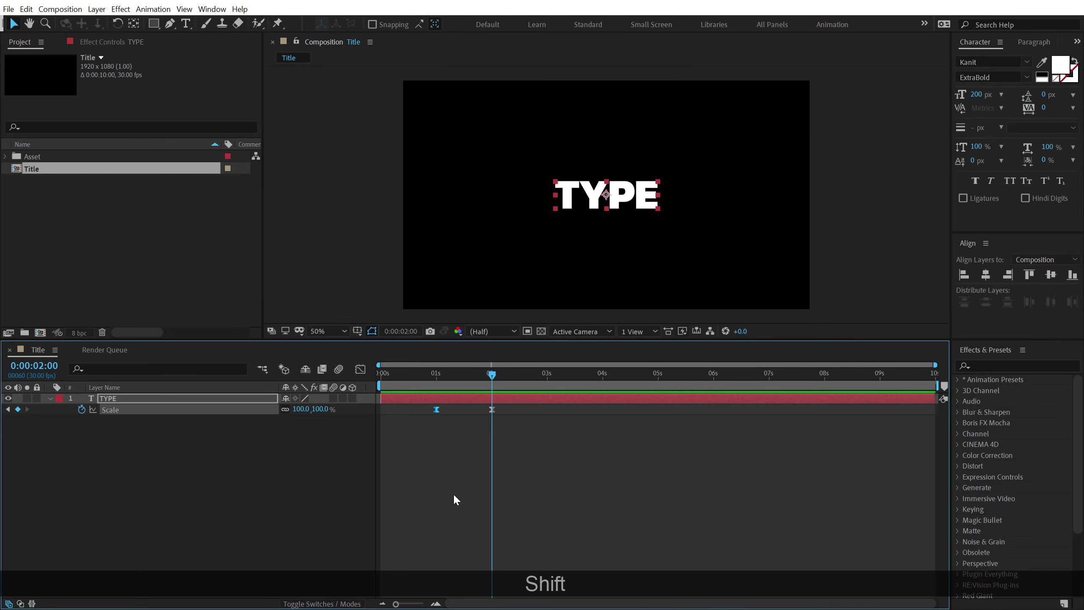
click(454, 500)
click(457, 398)
key(ctrl+d)
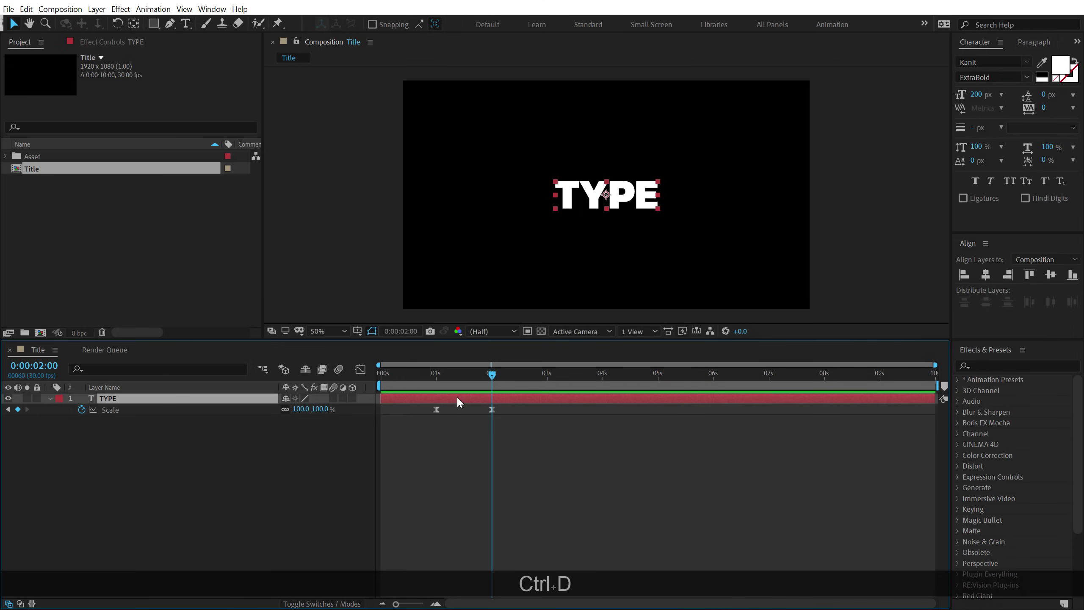
Delete Animator 1 and the Scale keyframes from TYPE 2.
click(49, 399)
click(58, 409)
click(89, 452)
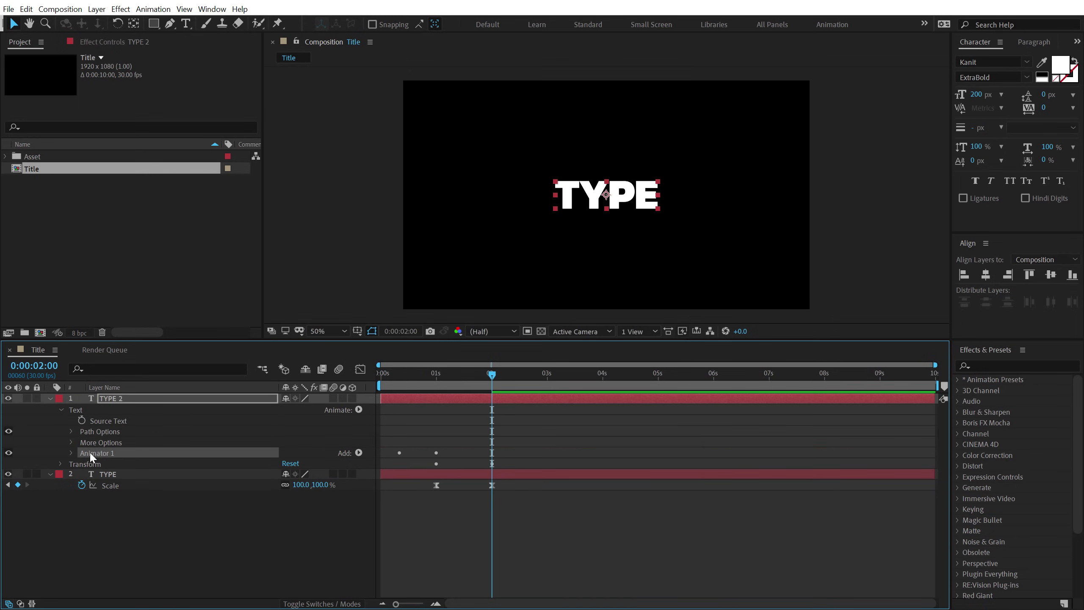
key(Delete)
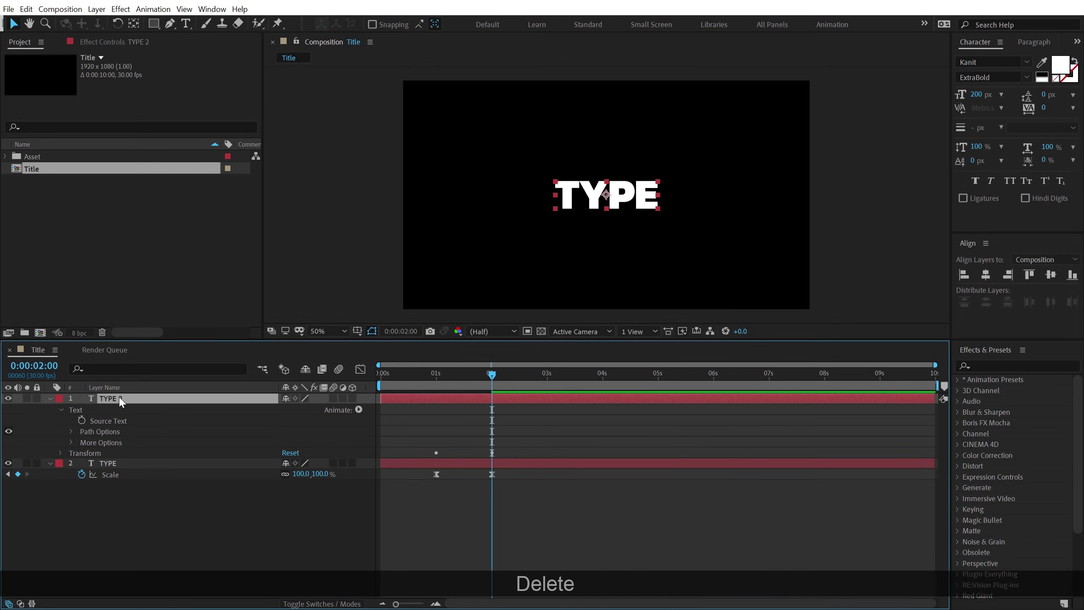
key(u)
click(81, 409)
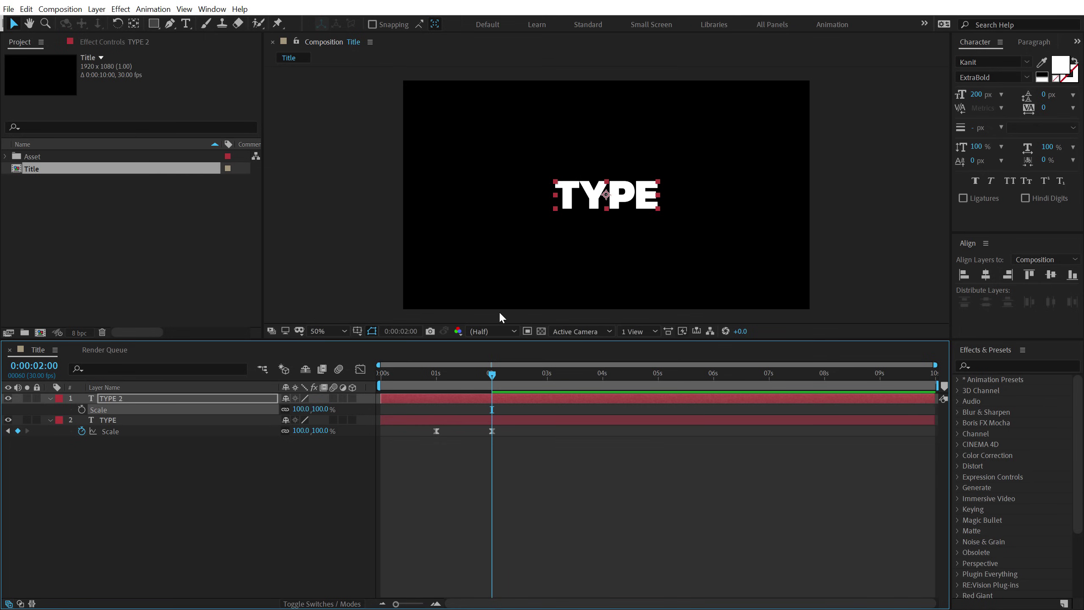
Move TYPE 2 up above the original and make it outline-only with a 4 px stroke.
key(slash)
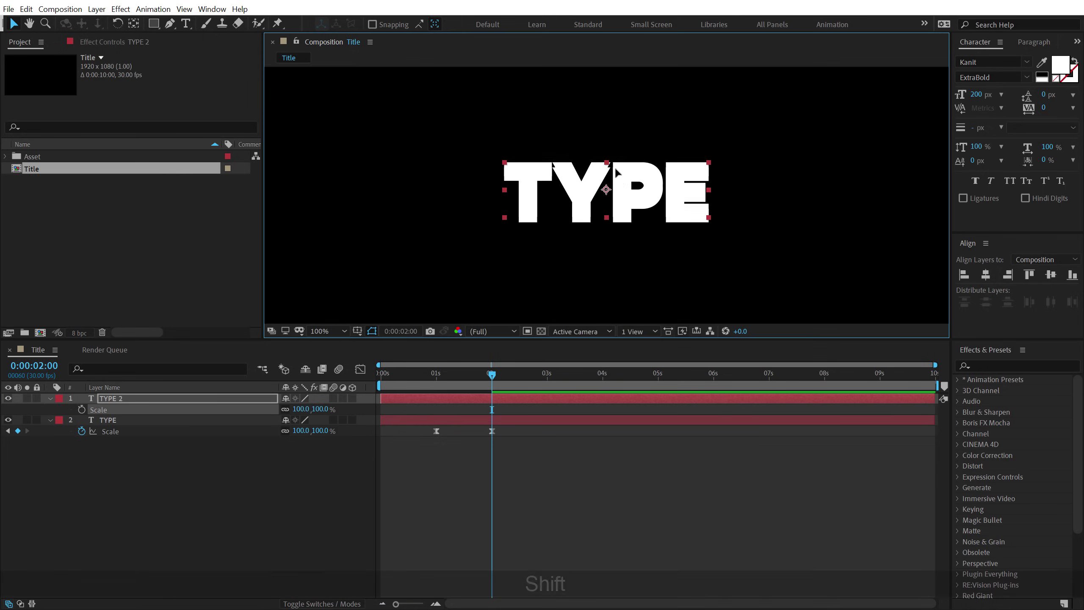
drag(623, 188, 614, 156)
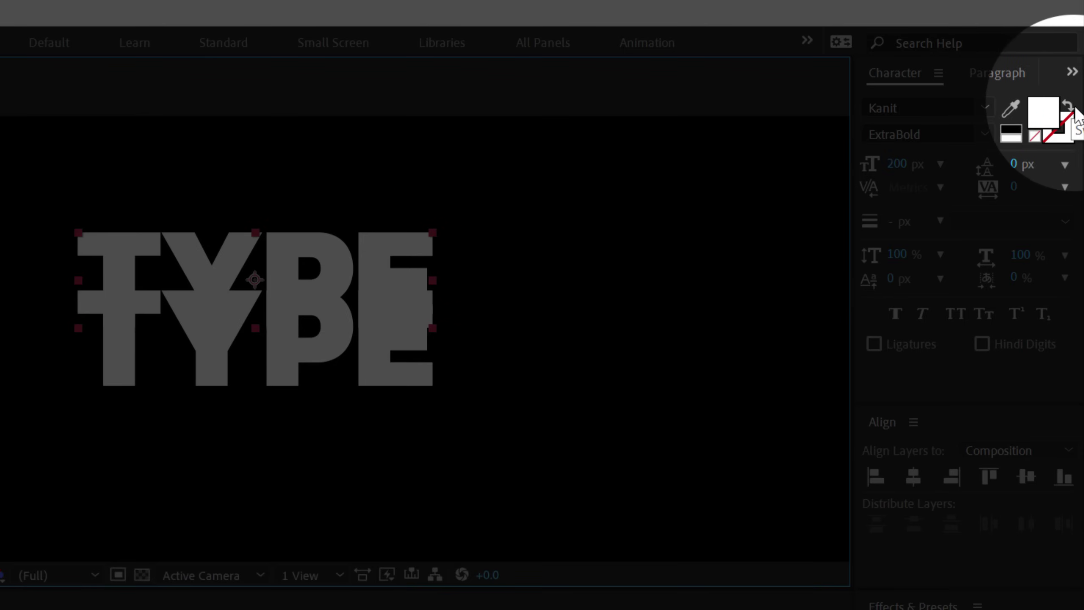
click(1069, 106)
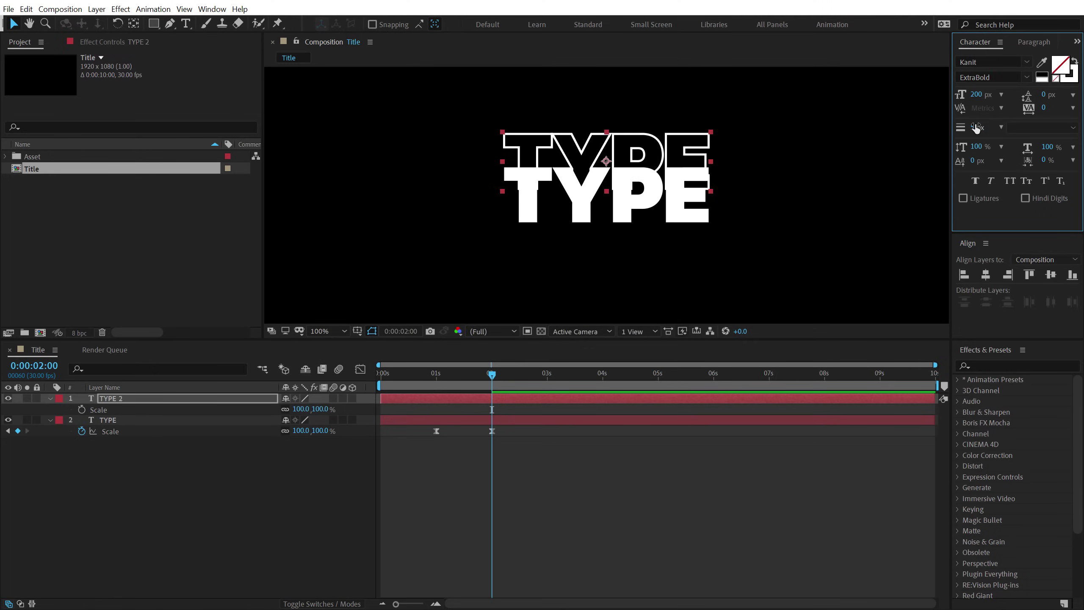
click(988, 127)
text(4)
key(Return)
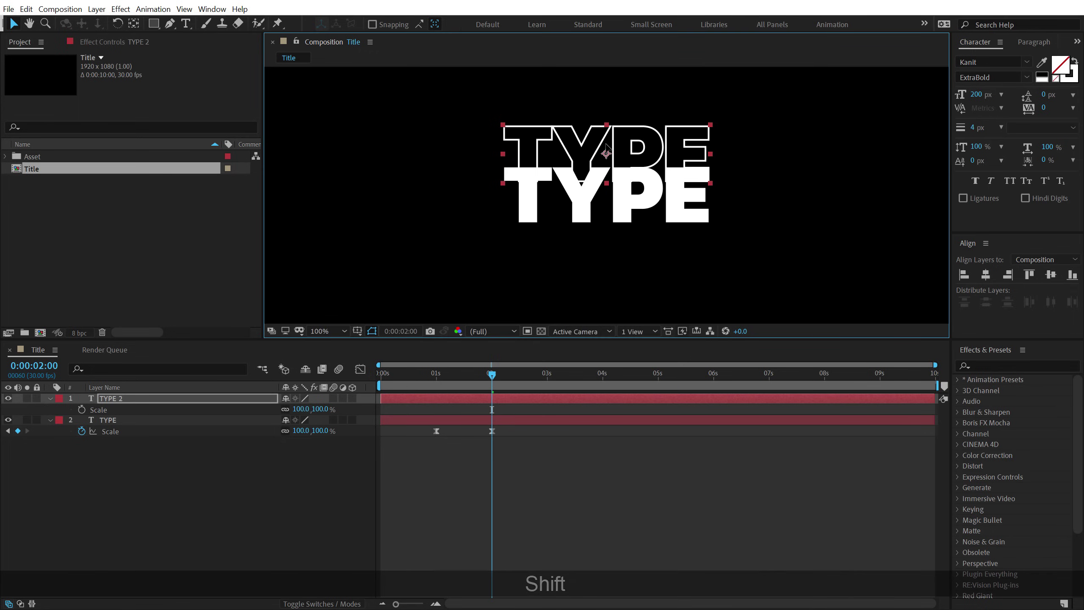
drag(610, 159, 610, 146)
Draw a rectangular mask over the upper area of TYPE 2.
key(comma)
key(comma)
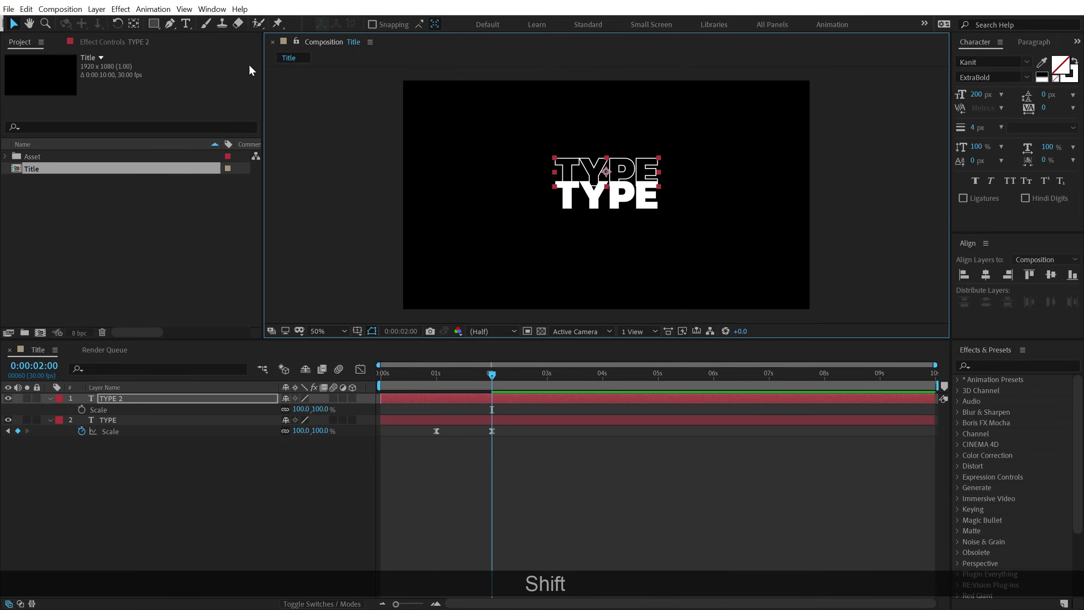
key(q)
drag(380, 70, 815, 176)
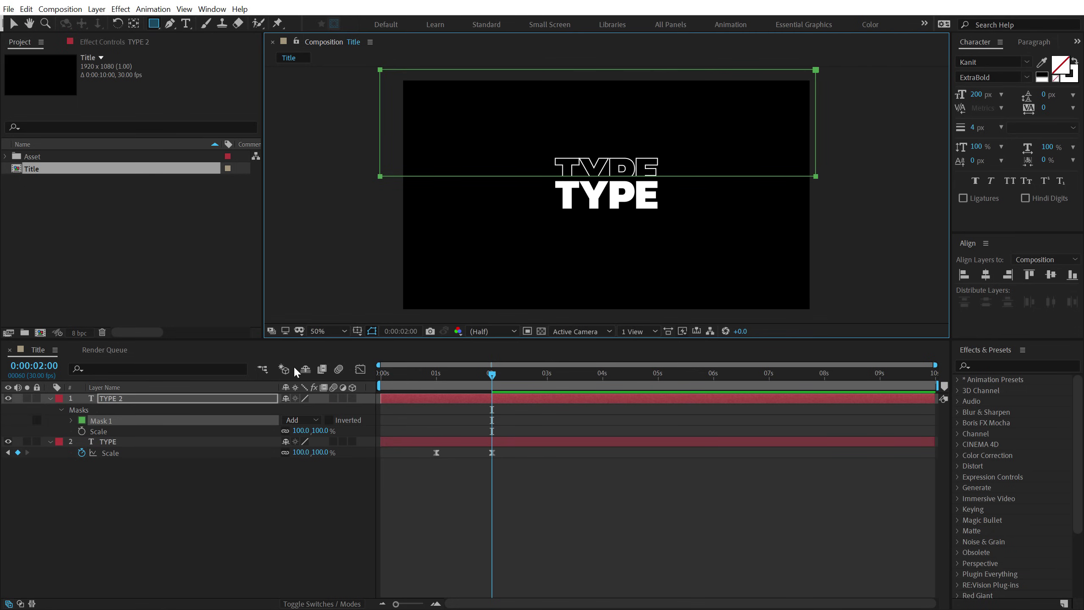
Set the Mask Feather to 30 px, after trying 50 and 35.
key(f)
click(308, 420)
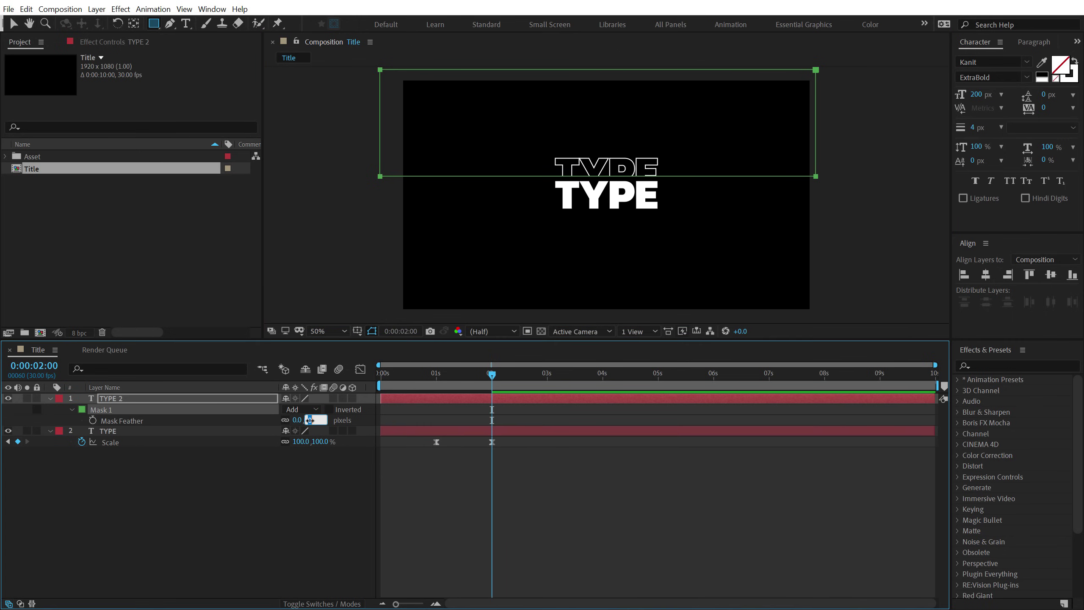
text(50)
key(Return)
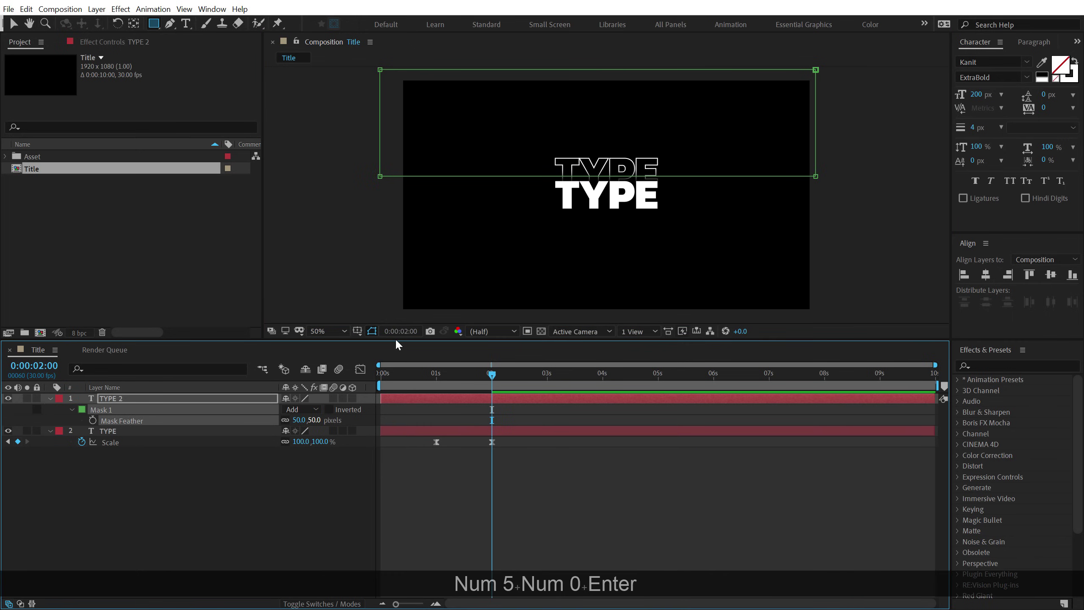
click(312, 420)
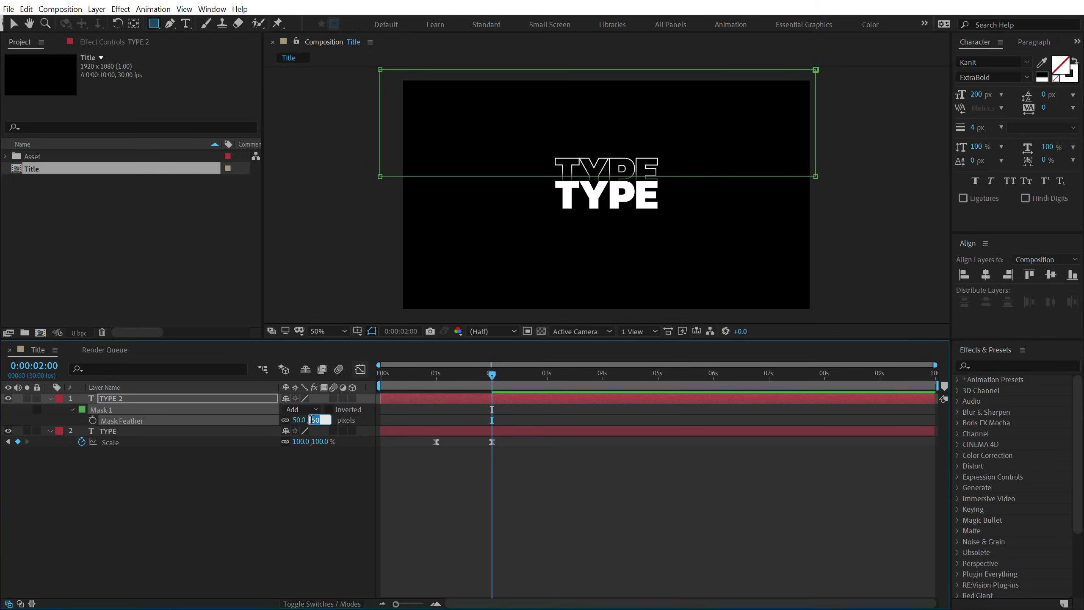
text(35)
key(Return)
text(30)
key(Return)
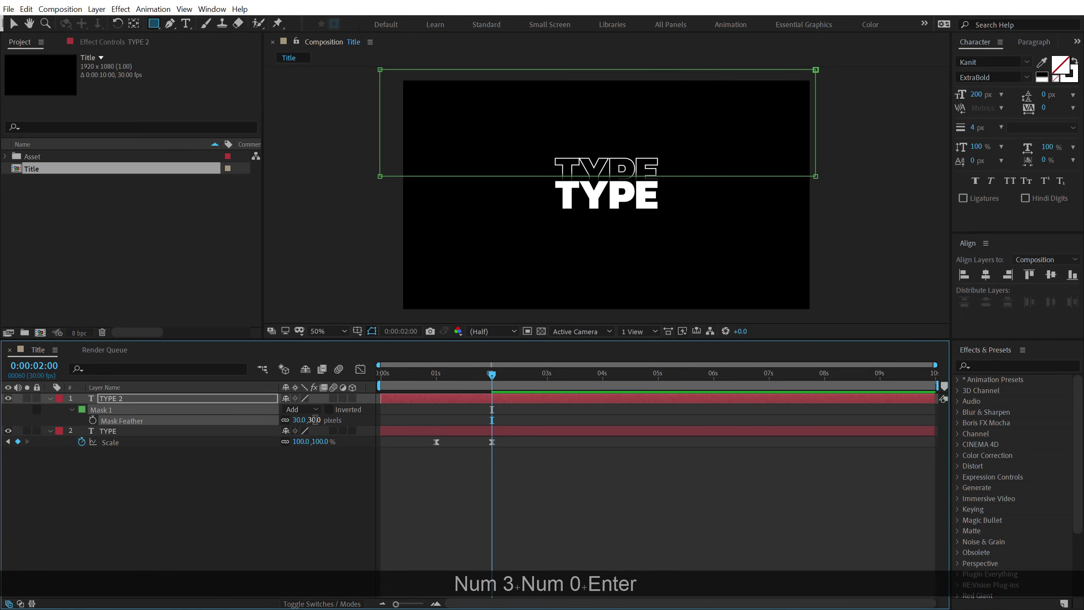
click(249, 470)
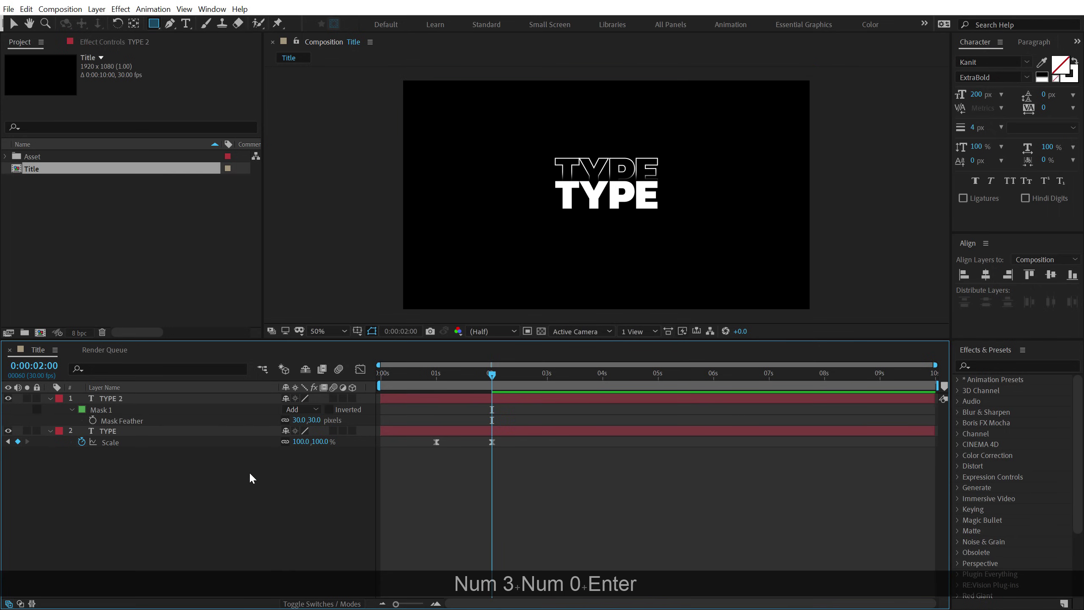
click(12, 25)
scroll(619, 140, up, 2)
Give TYPE 2 a yellow label and rename it to 1.
click(634, 145)
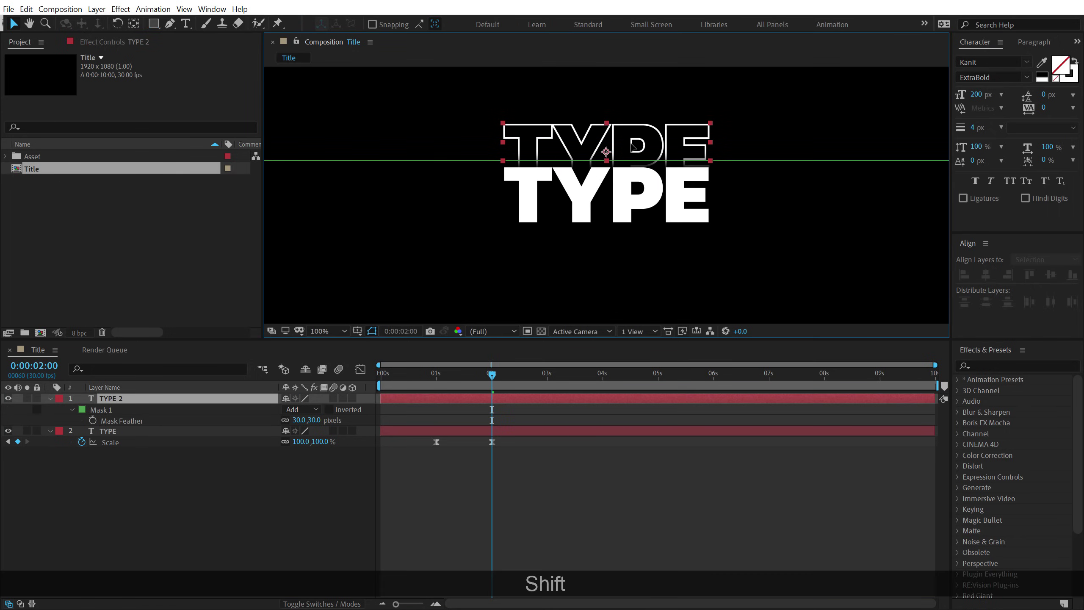
click(59, 399)
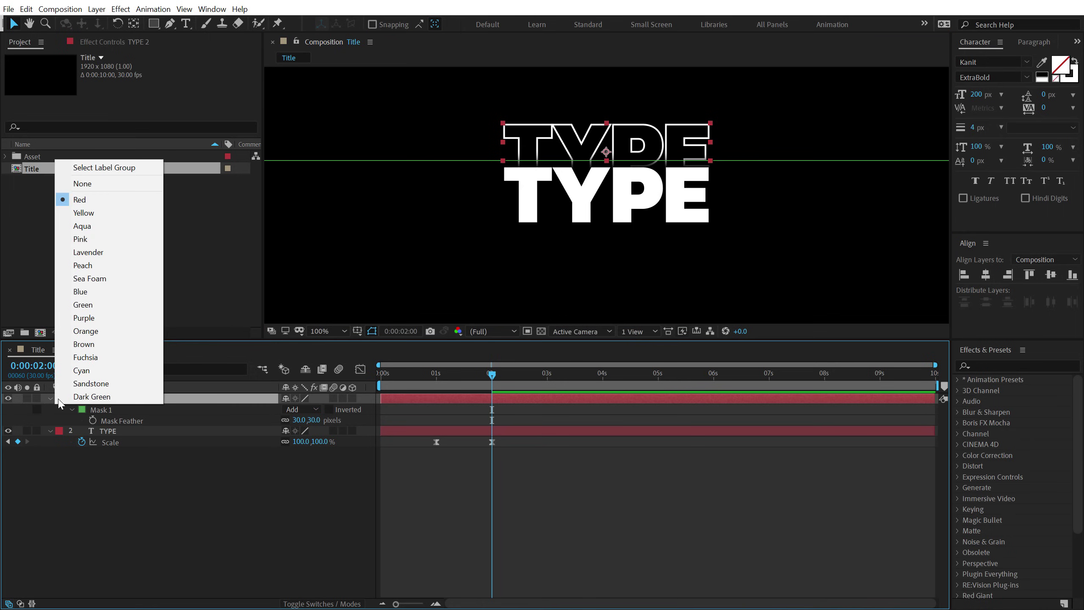
click(99, 212)
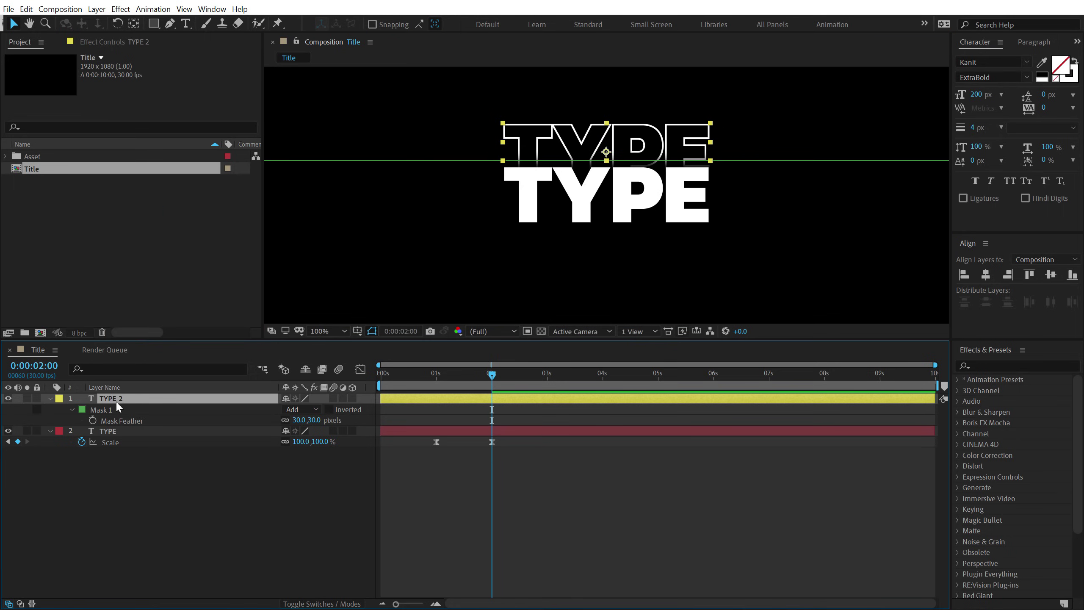
key(Return)
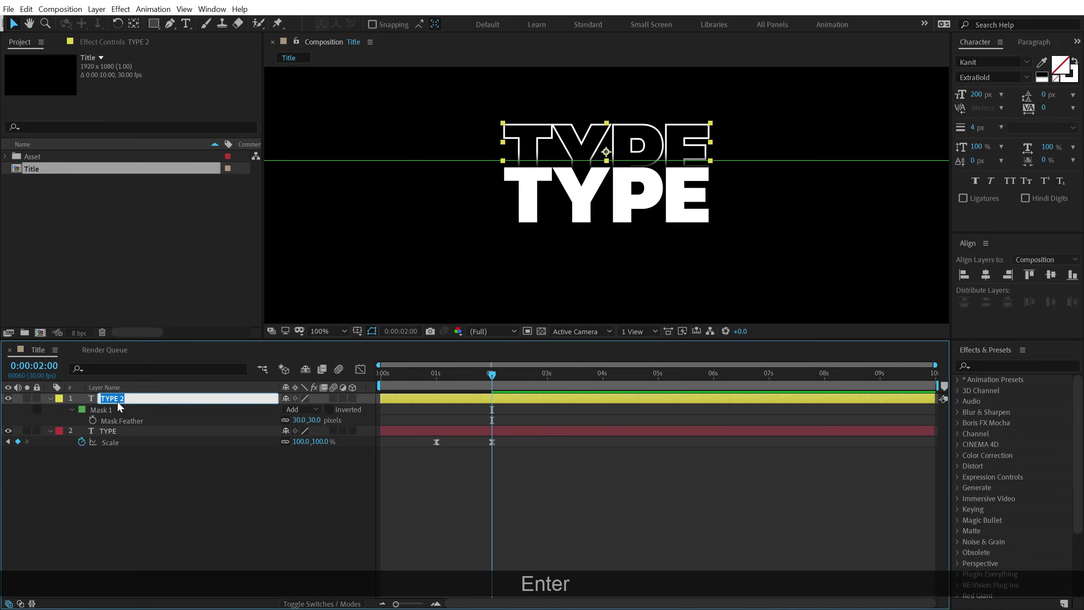
text(1)
click(141, 483)
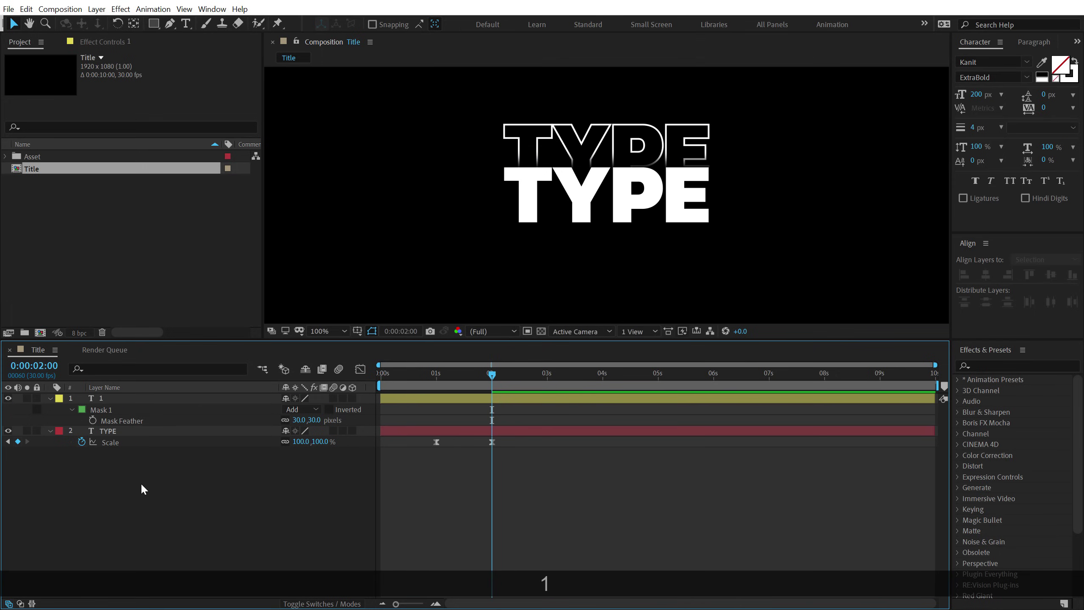
Collapse the layers and nudge layer 1 slightly higher with the arrow keys.
click(49, 398)
click(51, 409)
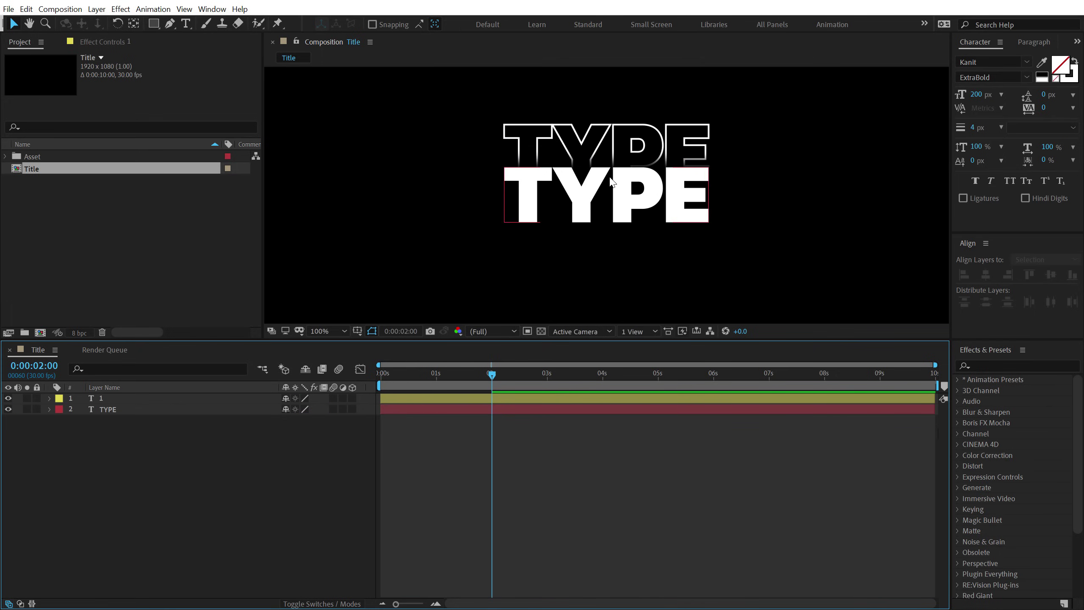
click(589, 158)
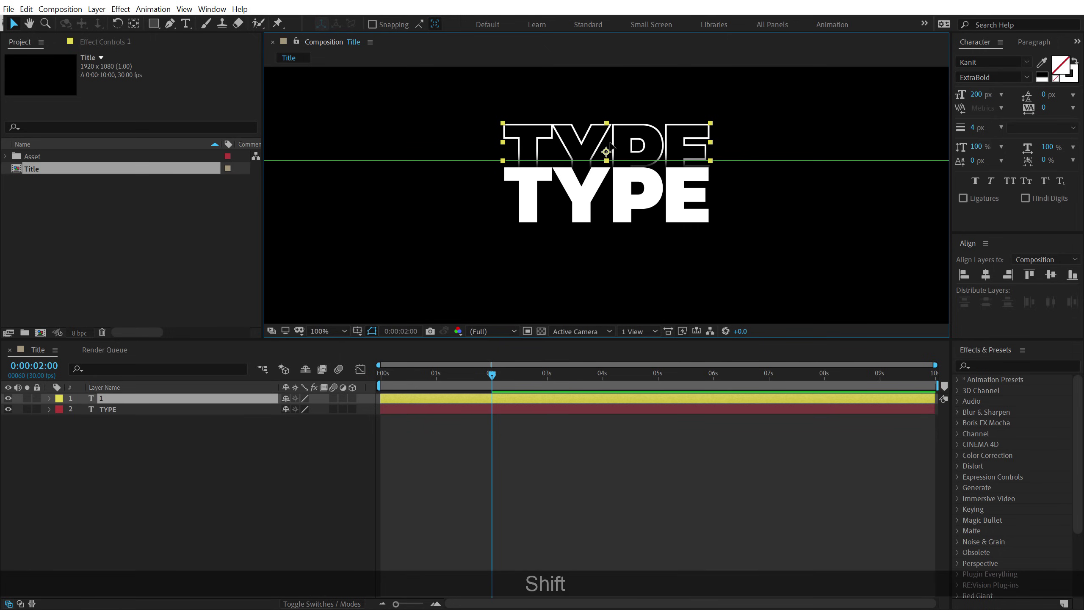
drag(611, 147, 611, 149)
key(comma)
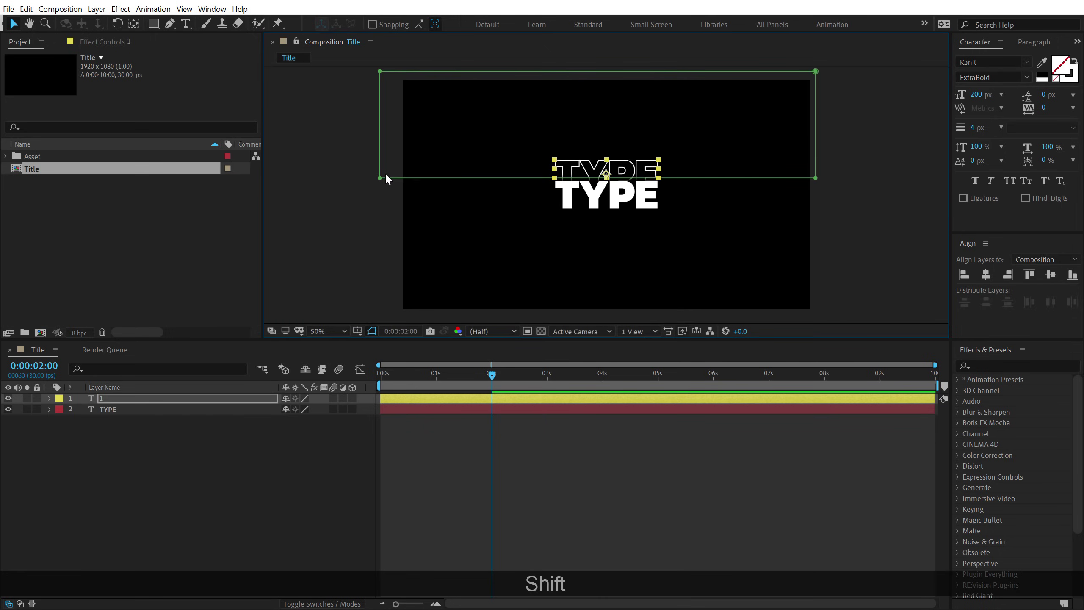
drag(330, 156, 870, 208)
key(period)
key(Up)
key(Up)
key(Up)
key(Up)
key(Up)
key(Up)
key(Up)
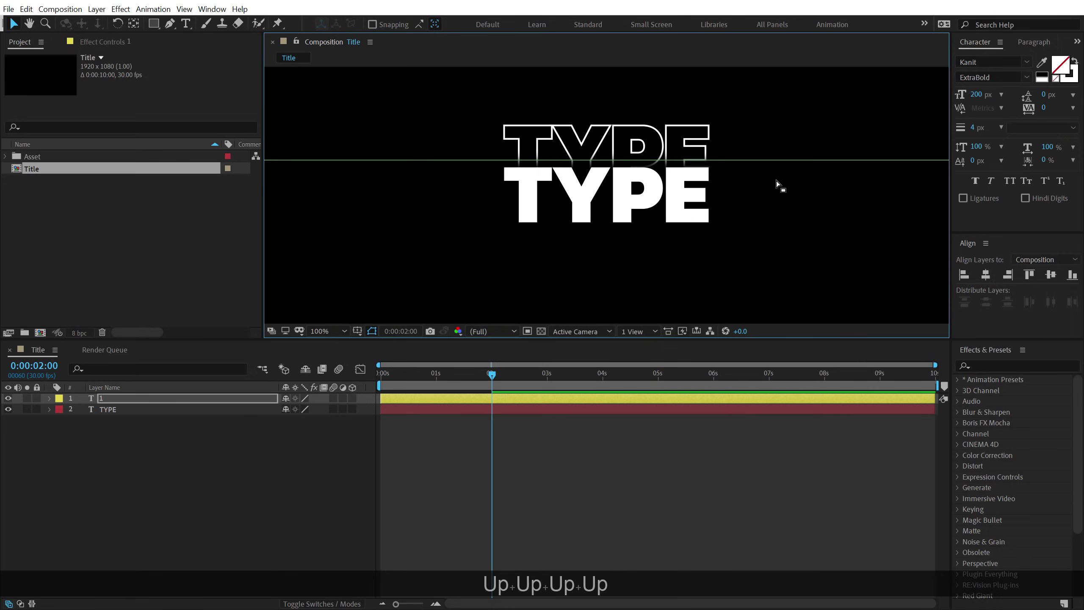
key(Up)
key(Up)
key(Up)
key(Up)
key(Up)
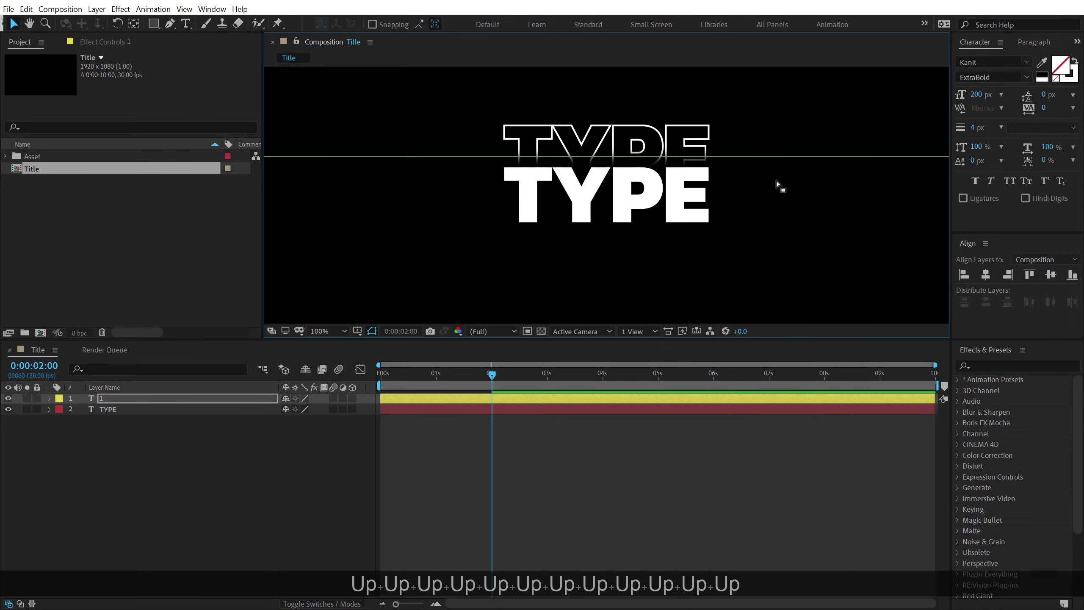
click(170, 484)
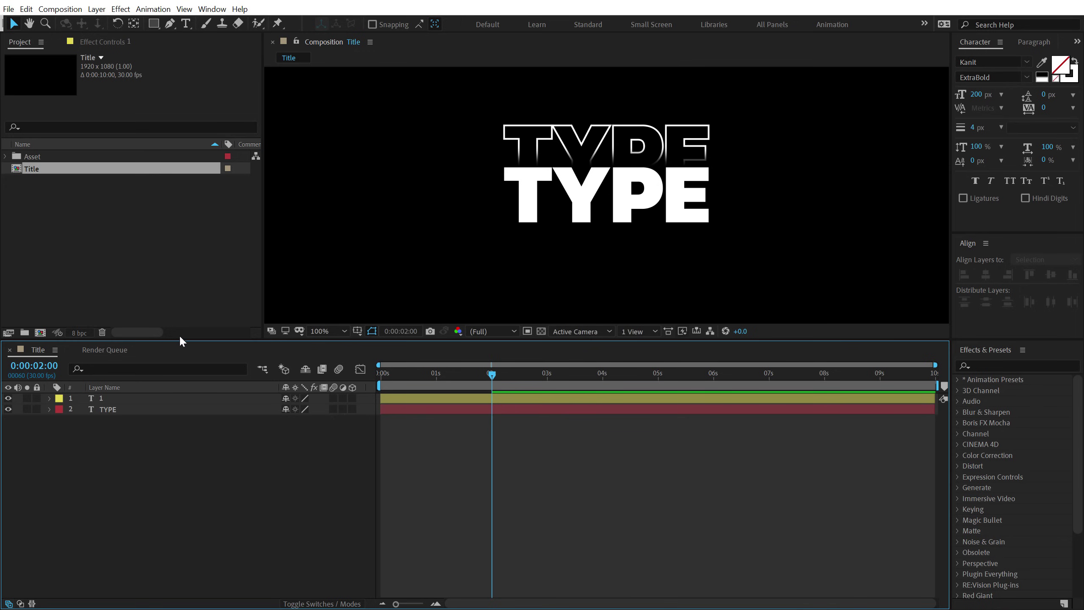
click(116, 396)
key(Down)
key(Down)
key(Down)
key(Down)
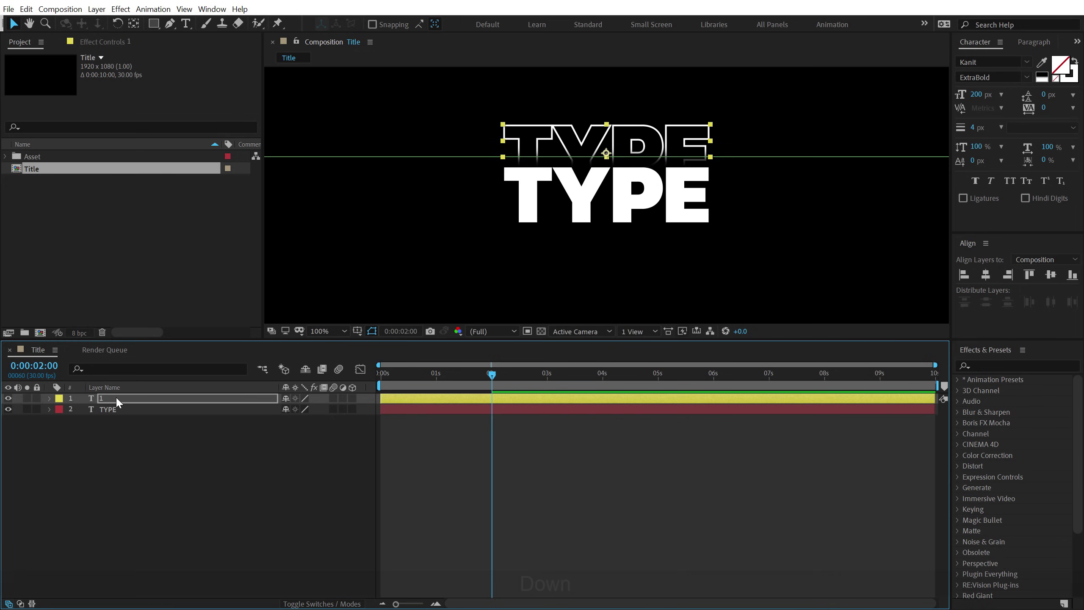
click(106, 432)
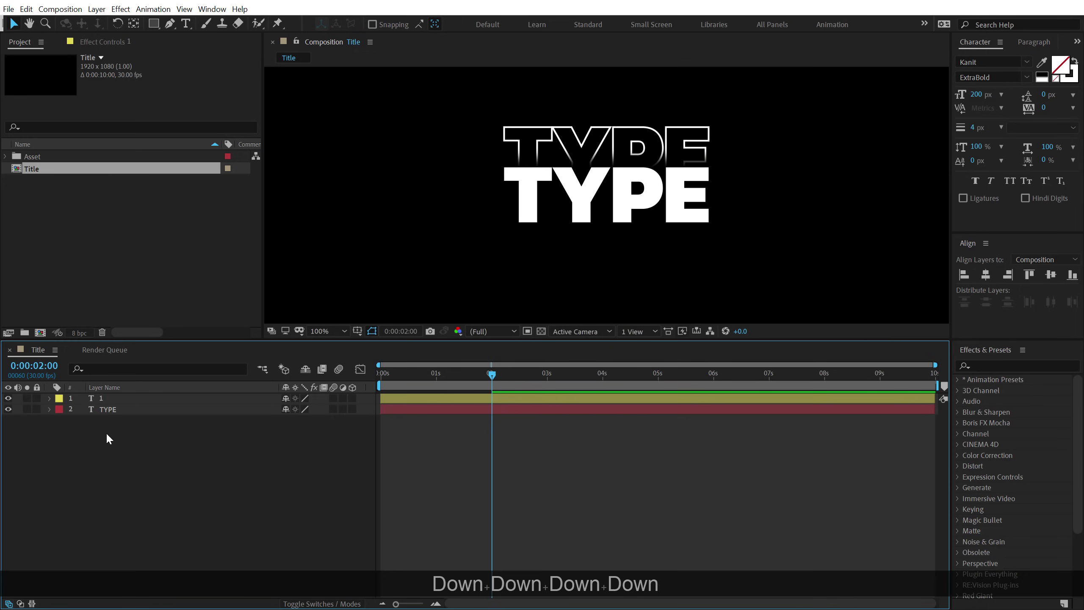
Duplicate outlined layer 1 and move the new copy 2 straight up.
click(119, 400)
key(ctrl+d)
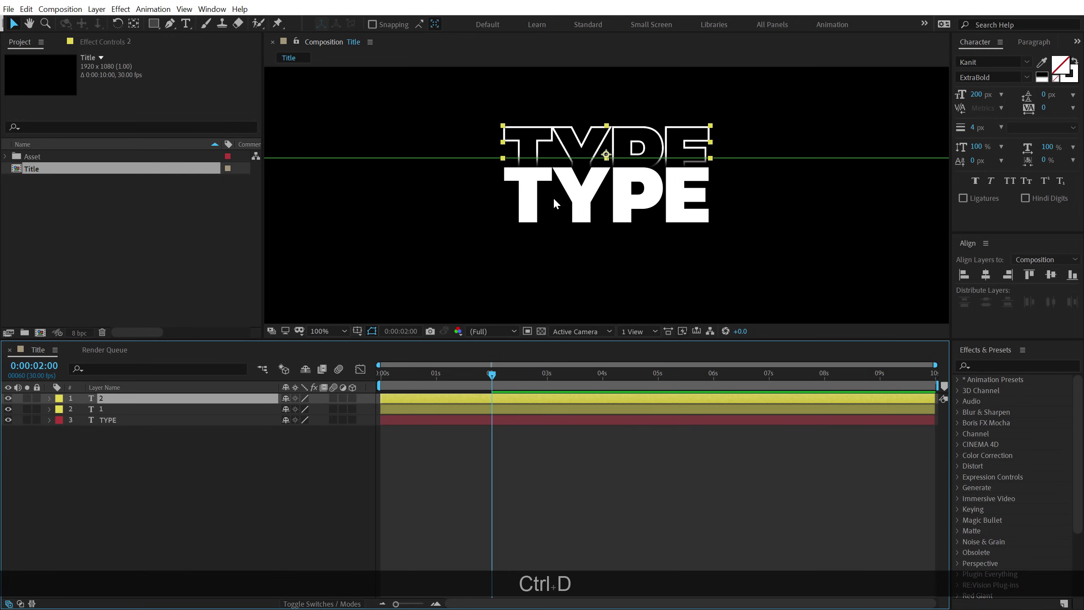
drag(617, 153, 616, 125)
key(comma)
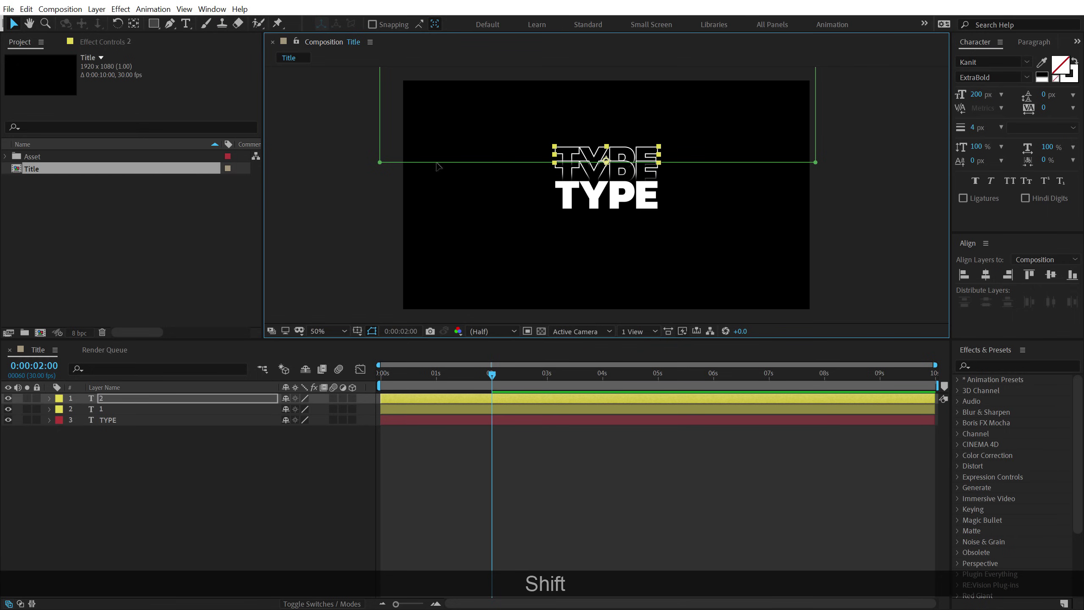
Nudge copy 2's lower mask edge up so its bottom letters clear the solid TYPE.
drag(378, 163, 910, 175)
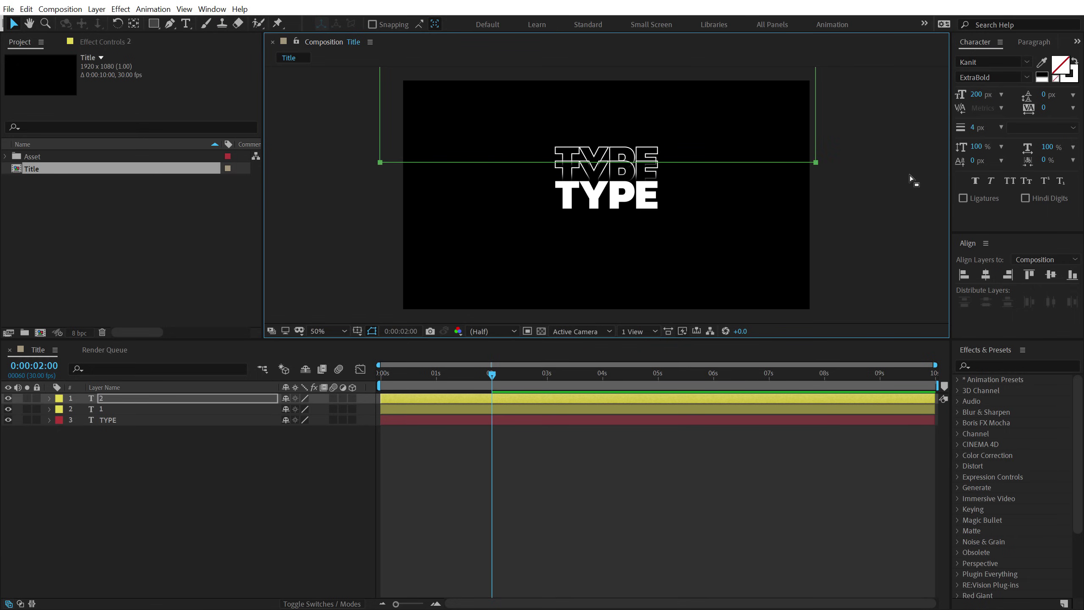
key(Up)
key(Up)
key(Up)
key(Up)
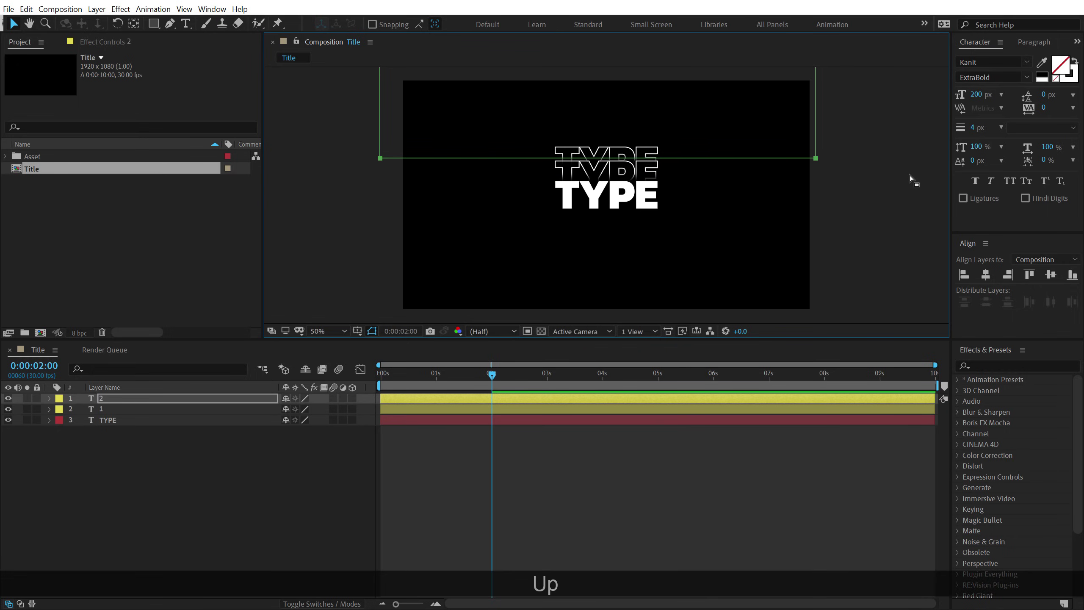
key(Up)
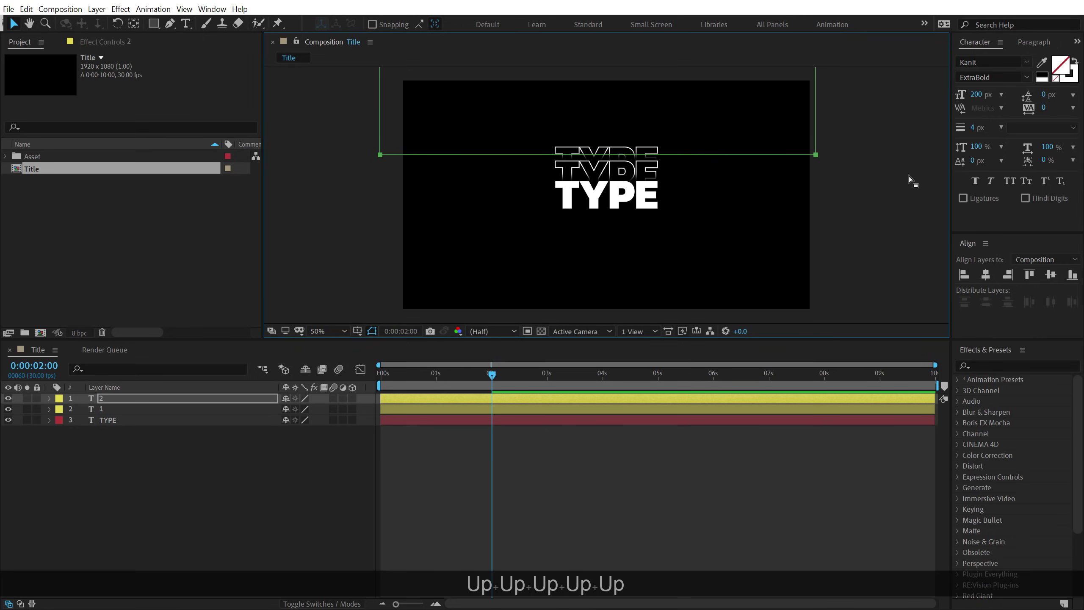
key(Down)
key(Down)
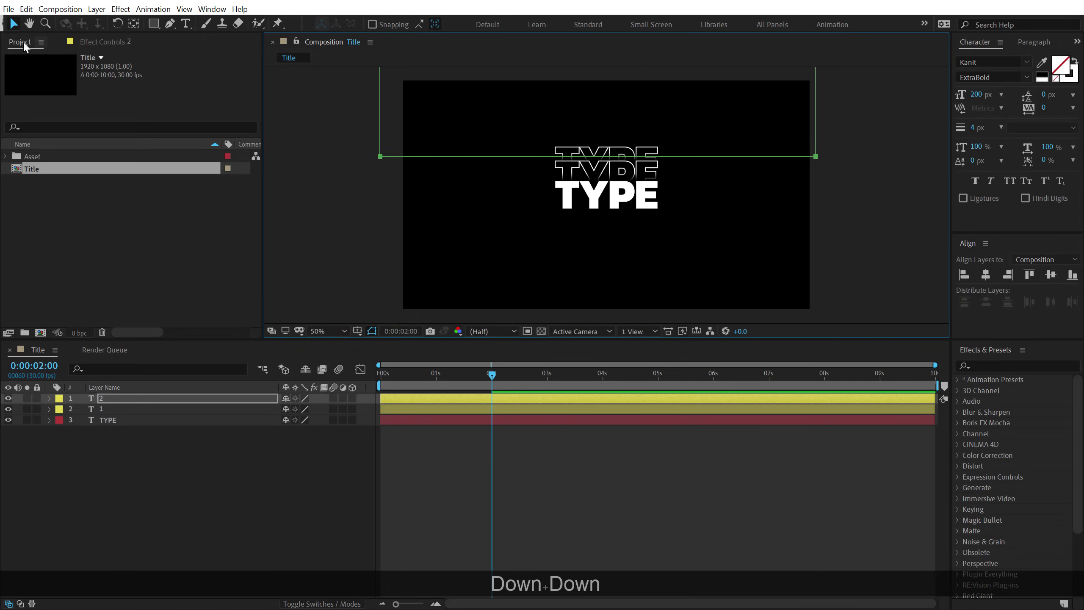
click(239, 427)
key(slash)
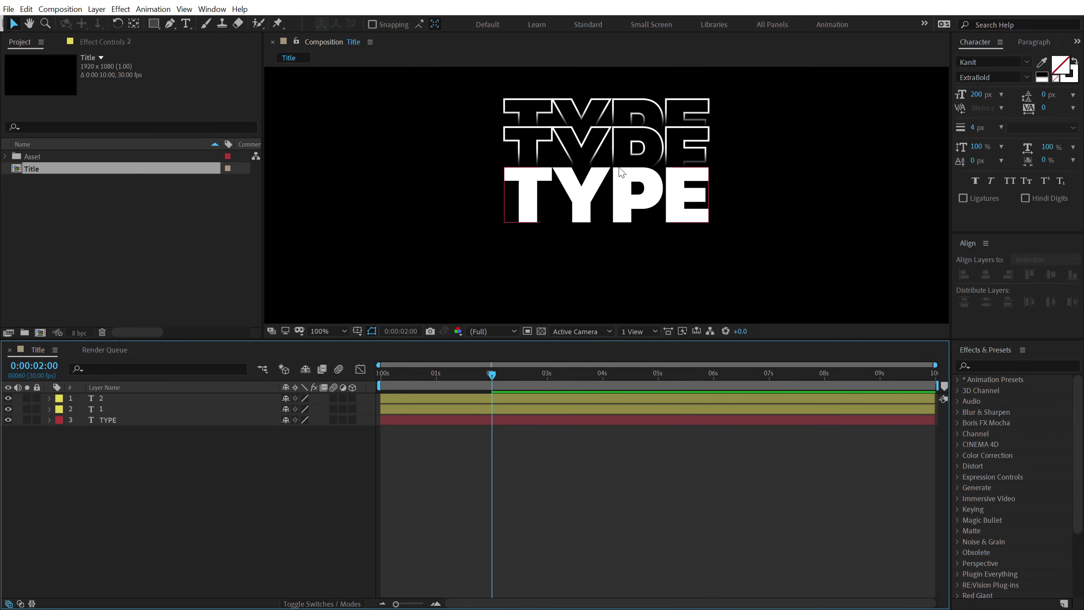
click(594, 110)
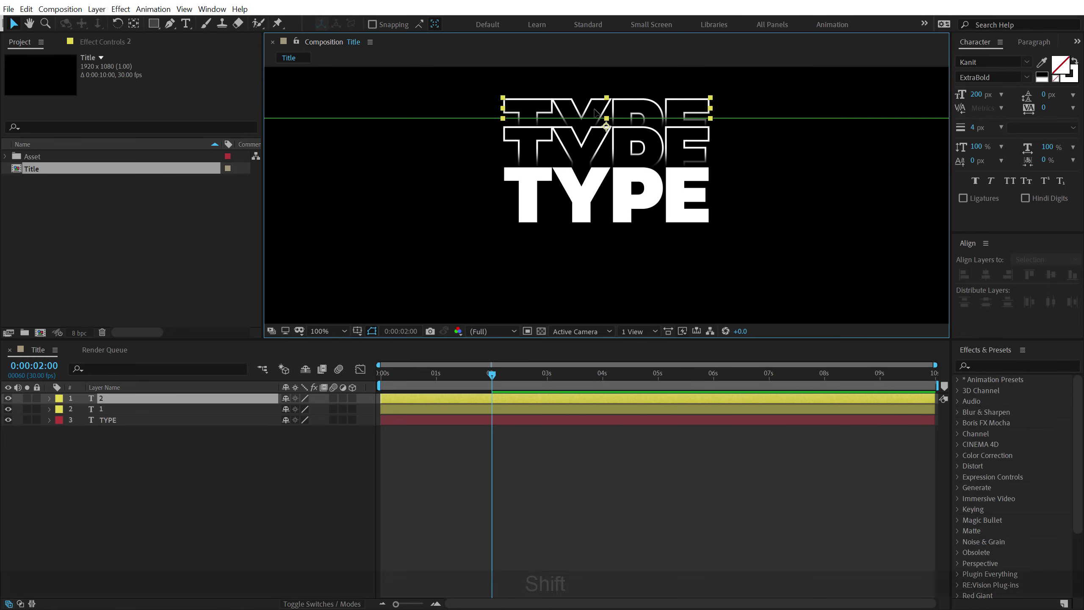
click(199, 537)
drag(376, 100, 337, 160)
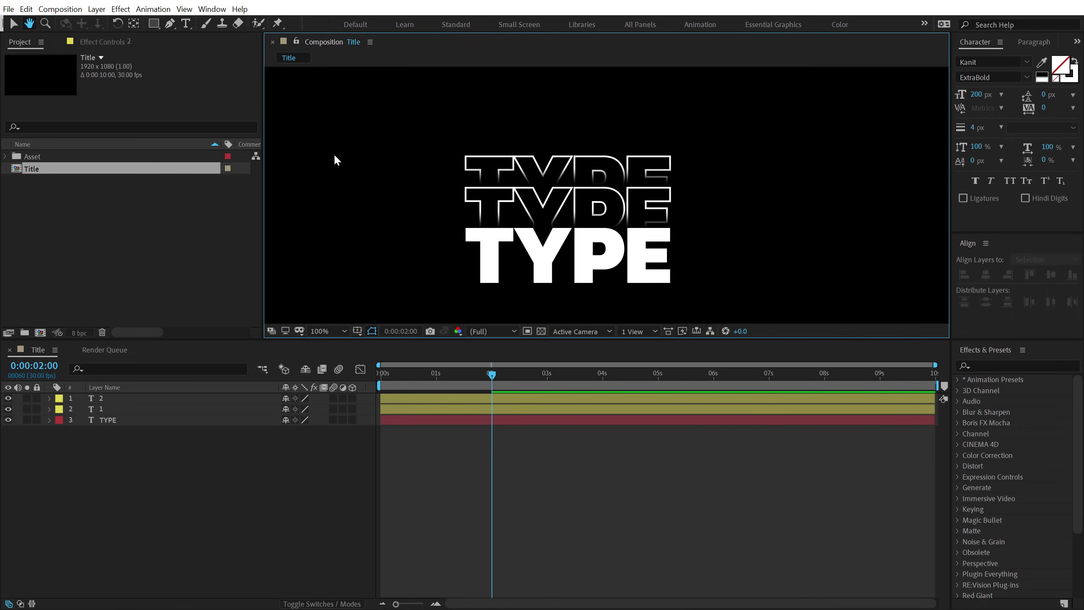
Duplicate layer 2 and move the new copy 3 straight up above the stack.
key(v)
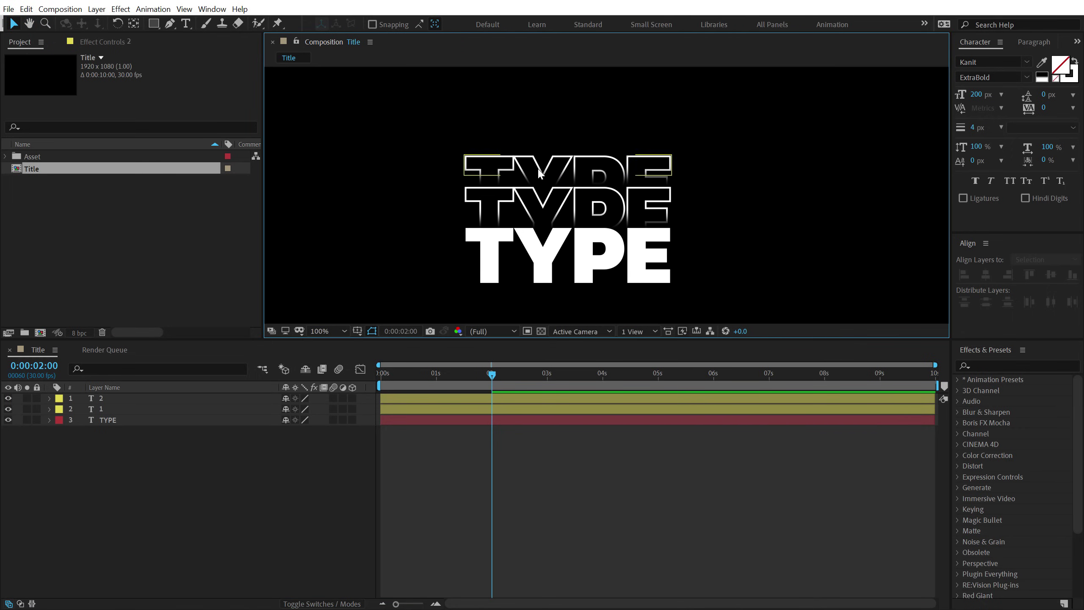
click(108, 398)
key(ctrl+d)
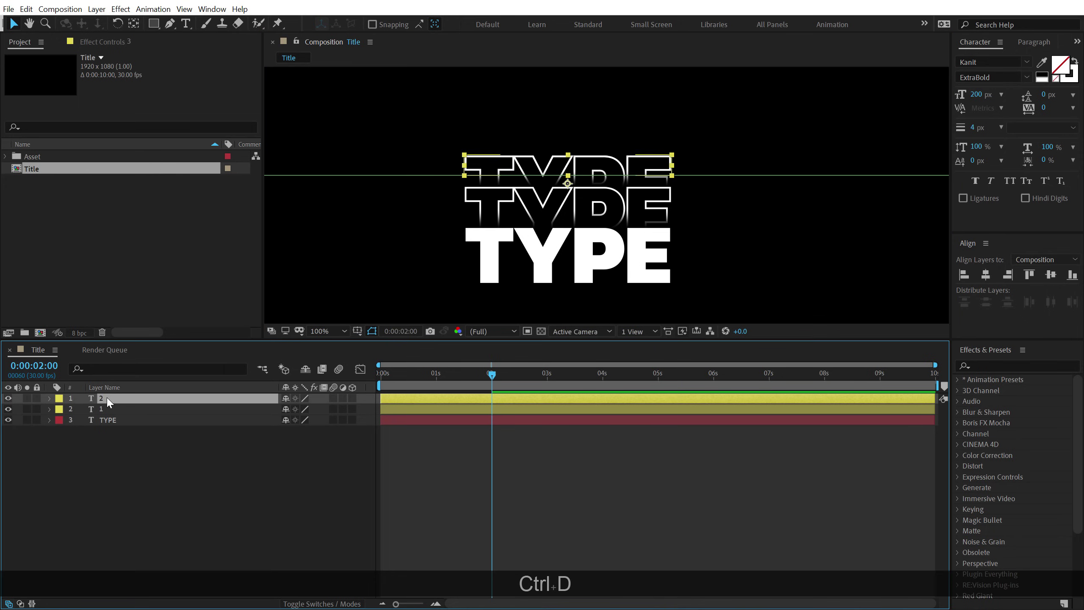
drag(574, 161, 580, 132)
key(comma)
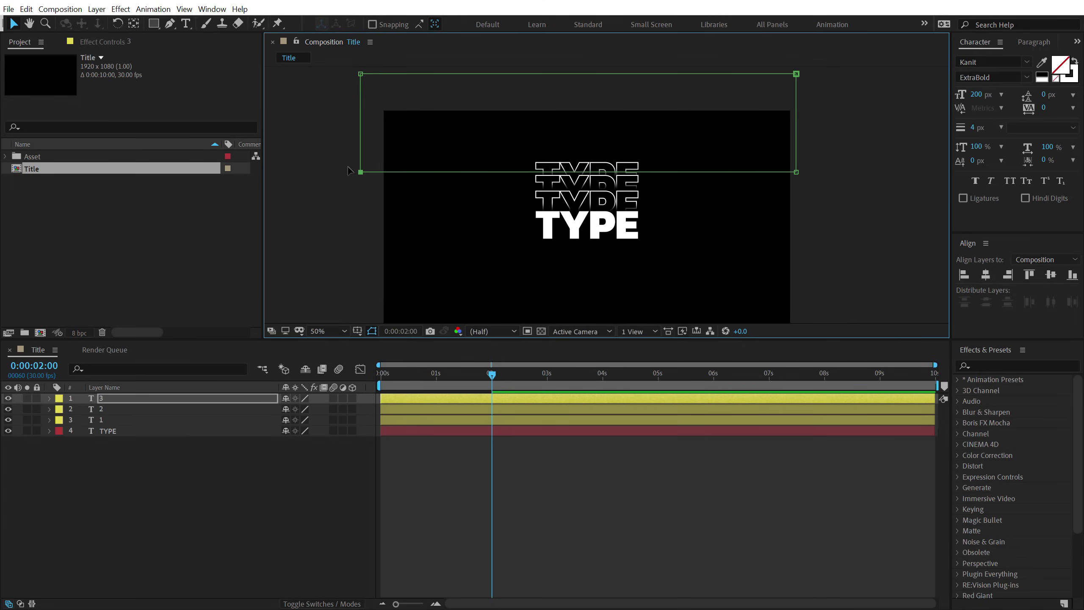
Raise copy 3's lower mask edge with three upward nudges.
drag(333, 162, 714, 175)
key(period)
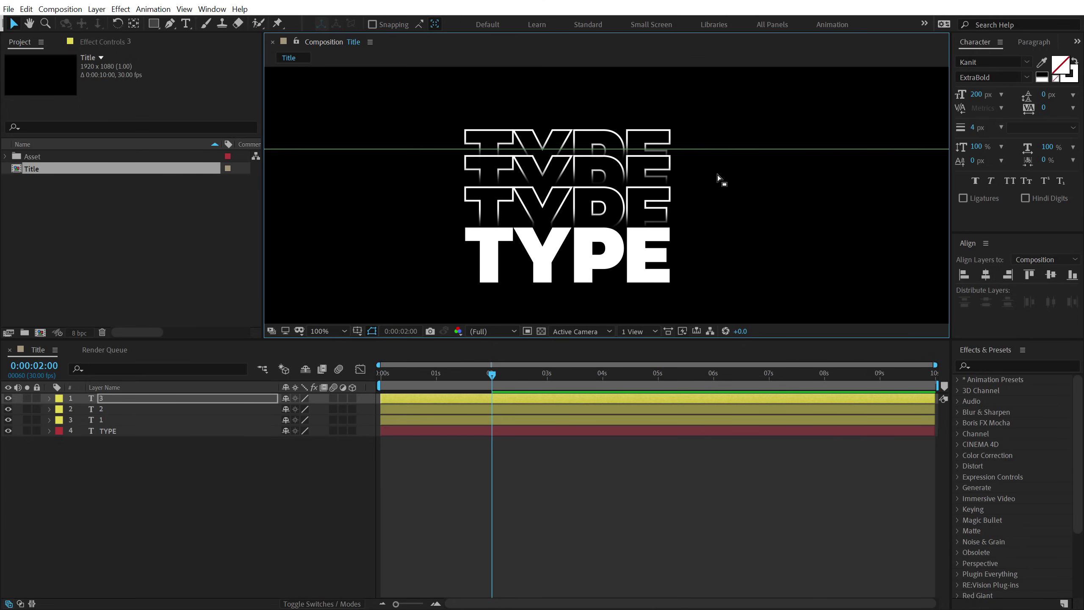
key(Up)
key(Up)
key(Up)
key(Up)
key(Up)
key(Up)
key(Up)
key(Up)
key(Up)
key(Up)
key(Up)
key(Up)
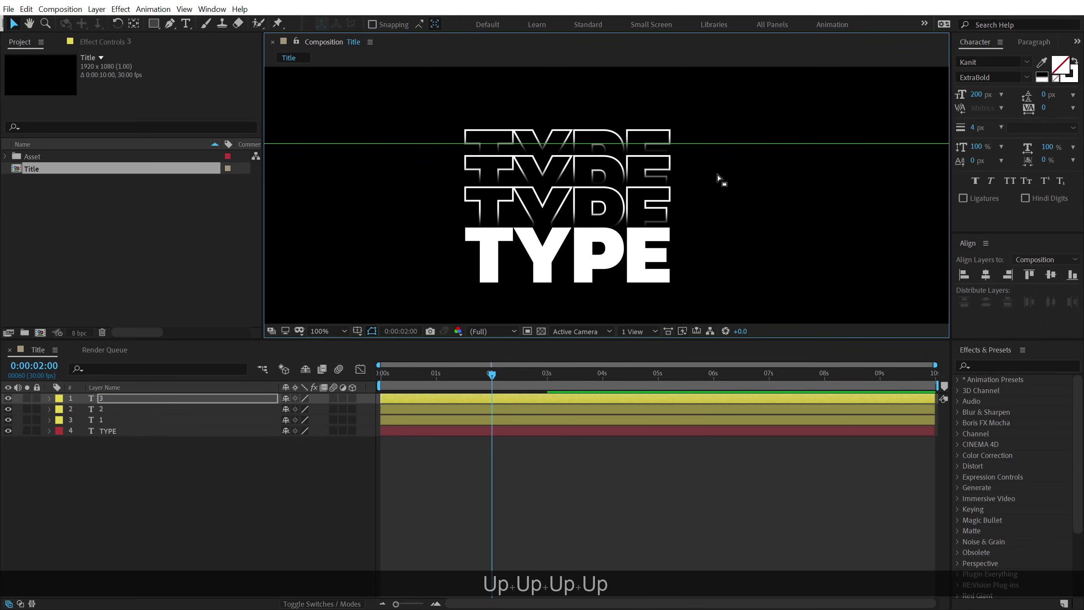
key(Up)
key(Up)
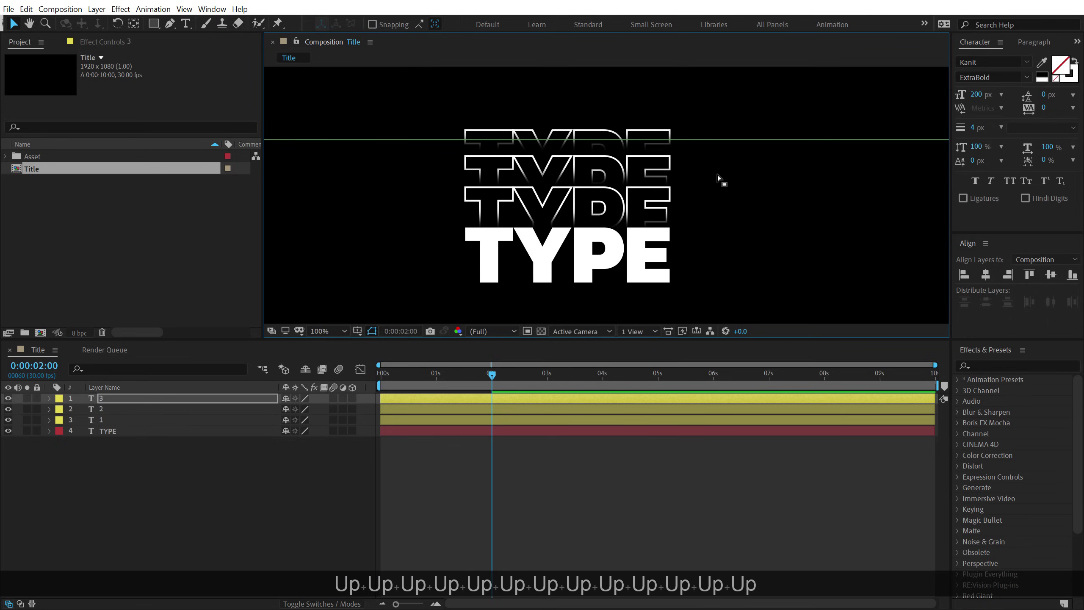
key(Up)
key(Up)
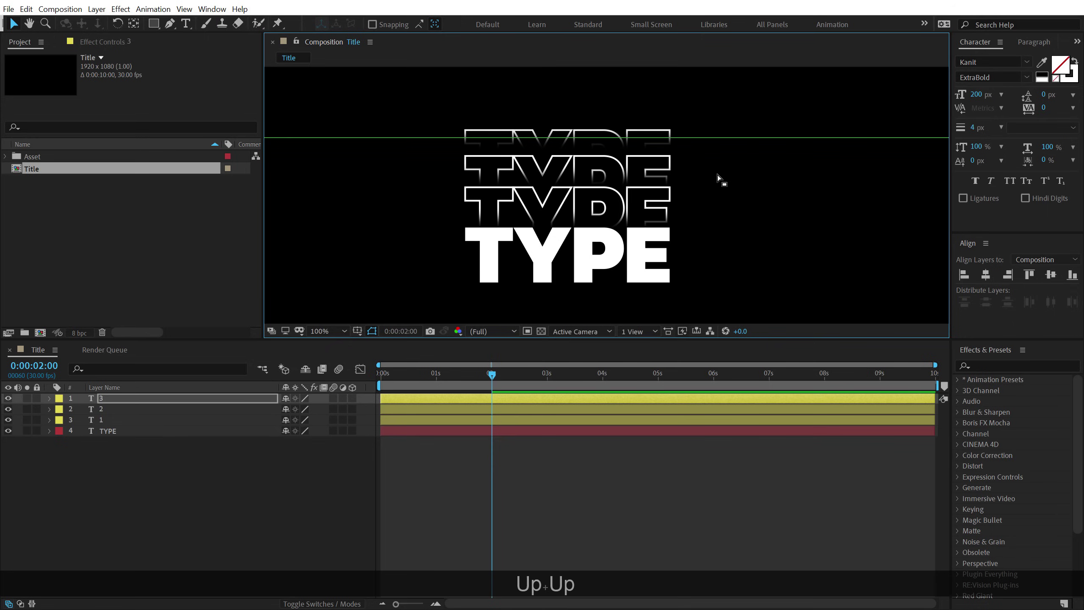
Lower the top copy 3 slightly to even the stack spacing.
click(158, 520)
click(104, 399)
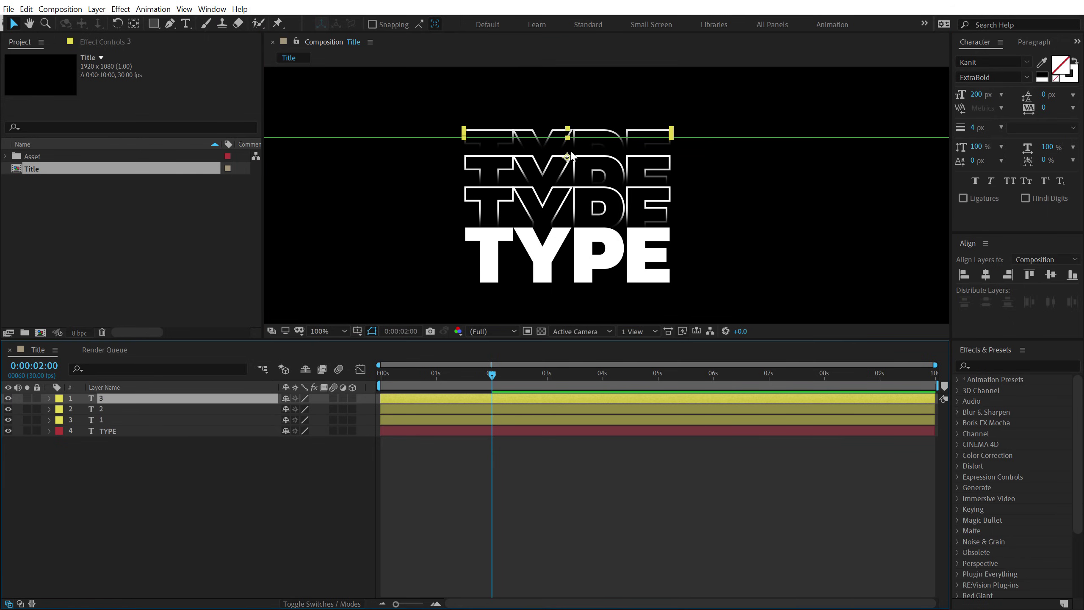
drag(570, 158, 569, 161)
click(440, 268)
click(297, 427)
key(comma)
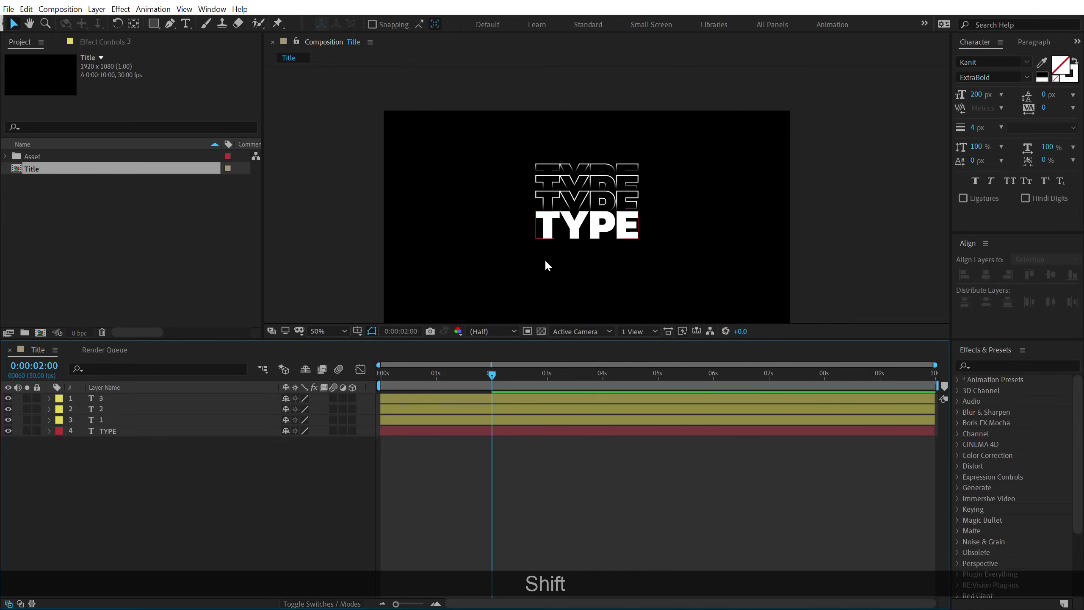
key(period)
scroll(613, 217, down, 2)
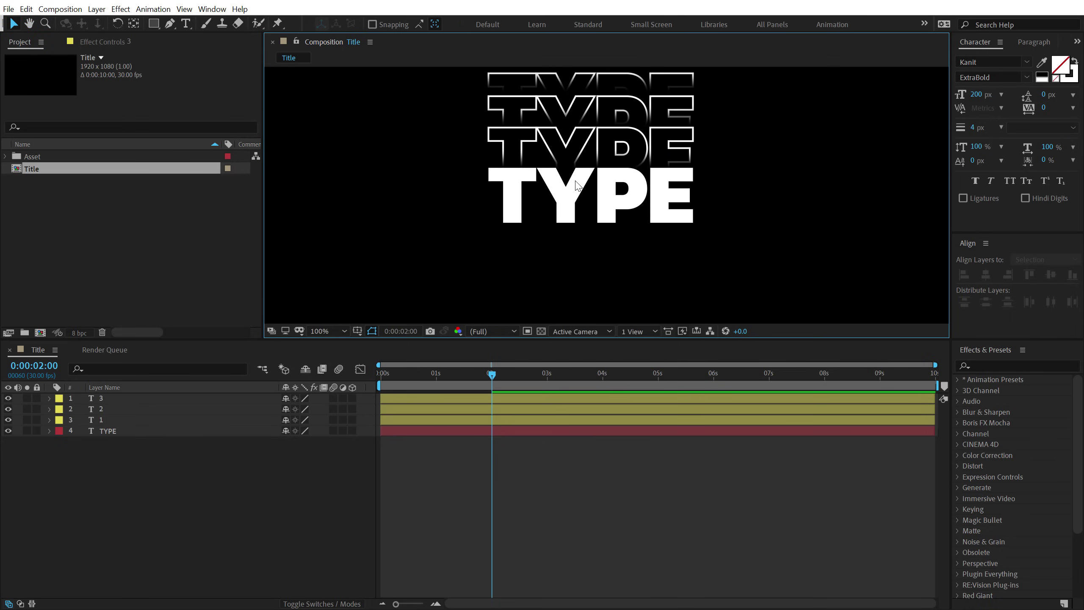
Duplicate layer 1, place it below in the stack, rename it '1' and label it Blue.
scroll(576, 181, up, 1)
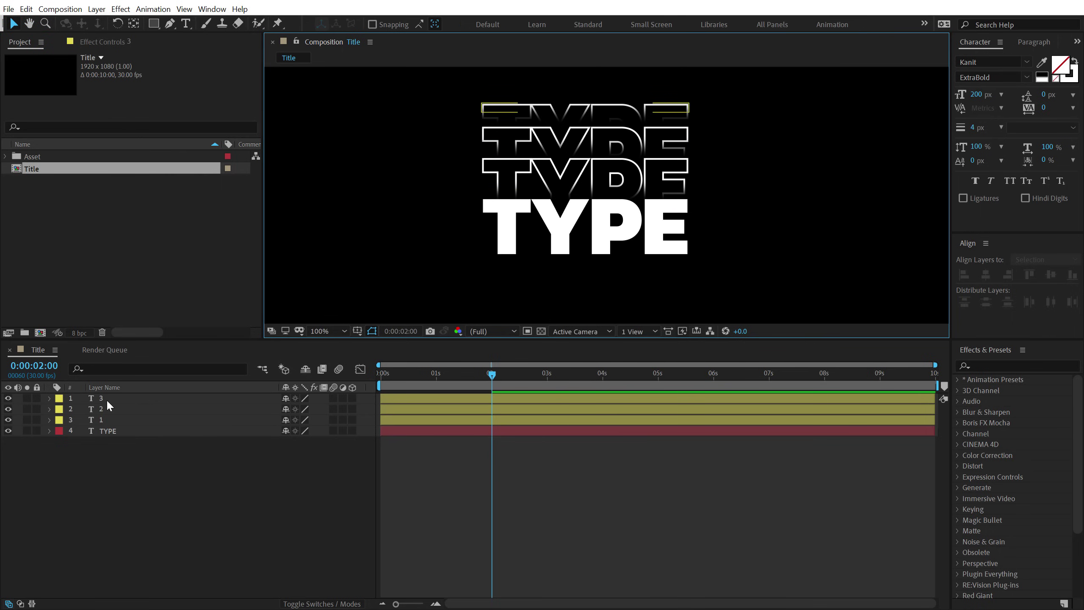
click(108, 420)
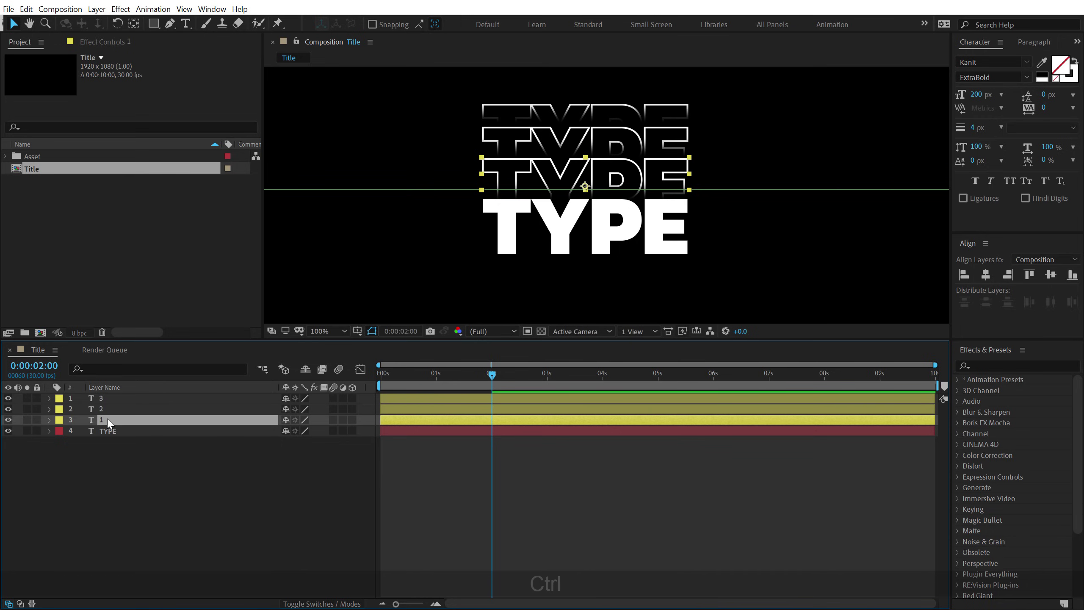
key(ctrl+d)
drag(106, 420, 104, 433)
key(Return)
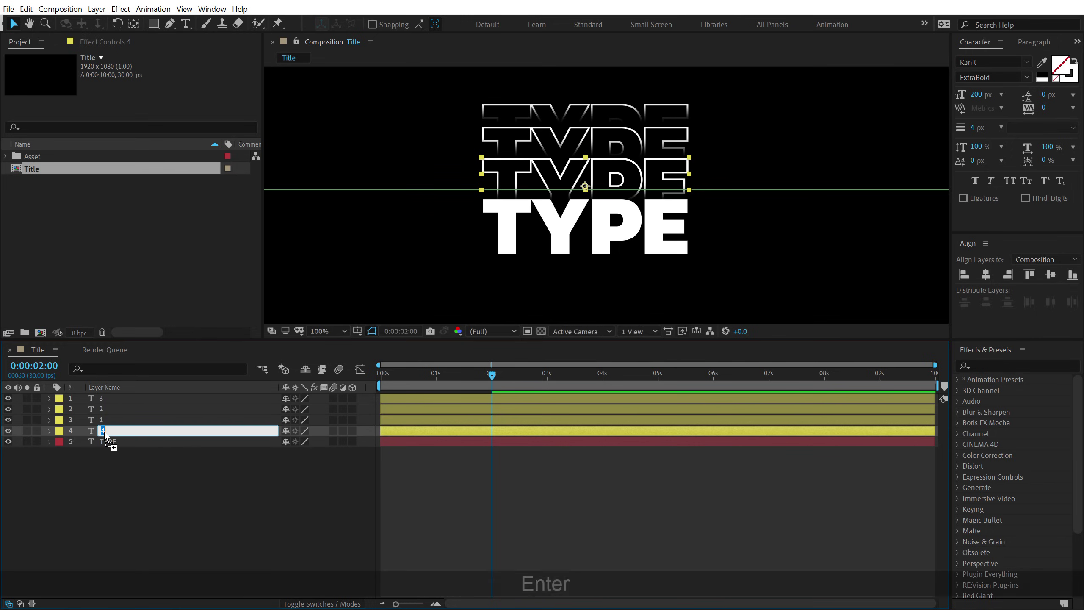
text(1)
key(Return)
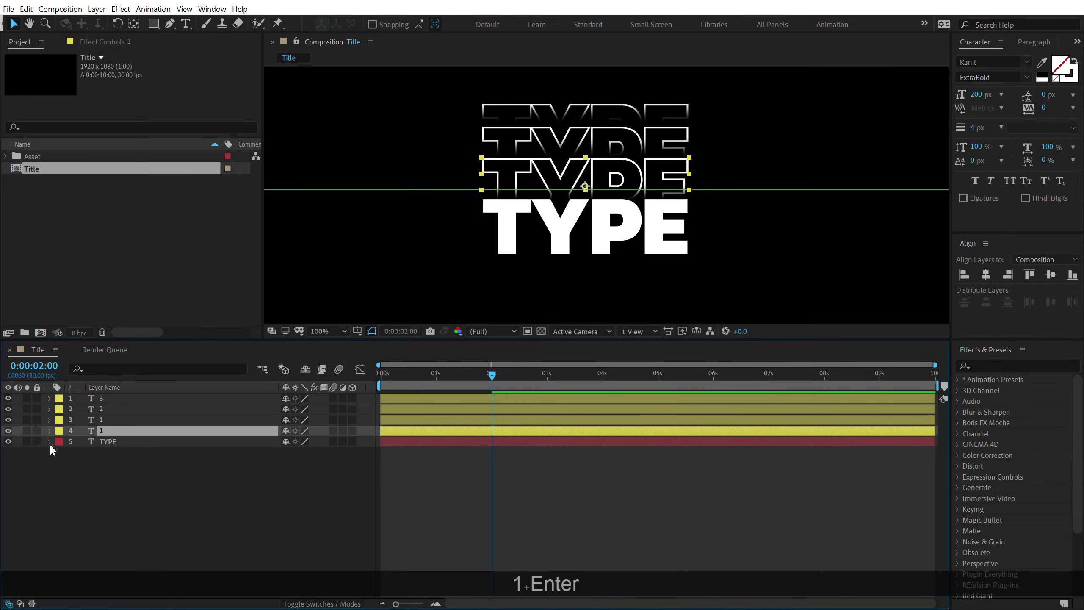
click(59, 430)
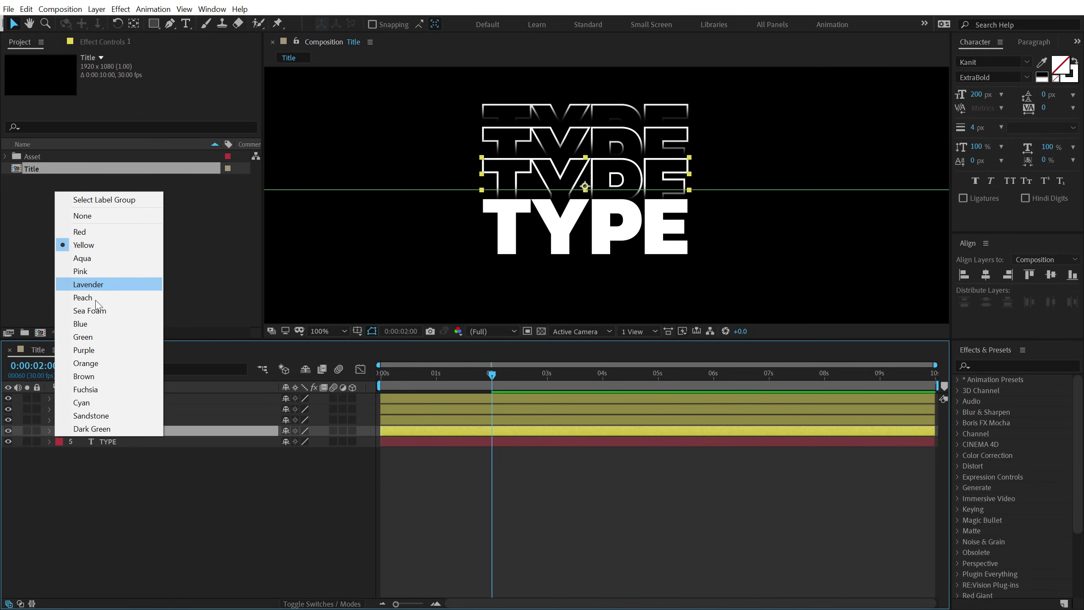
click(98, 324)
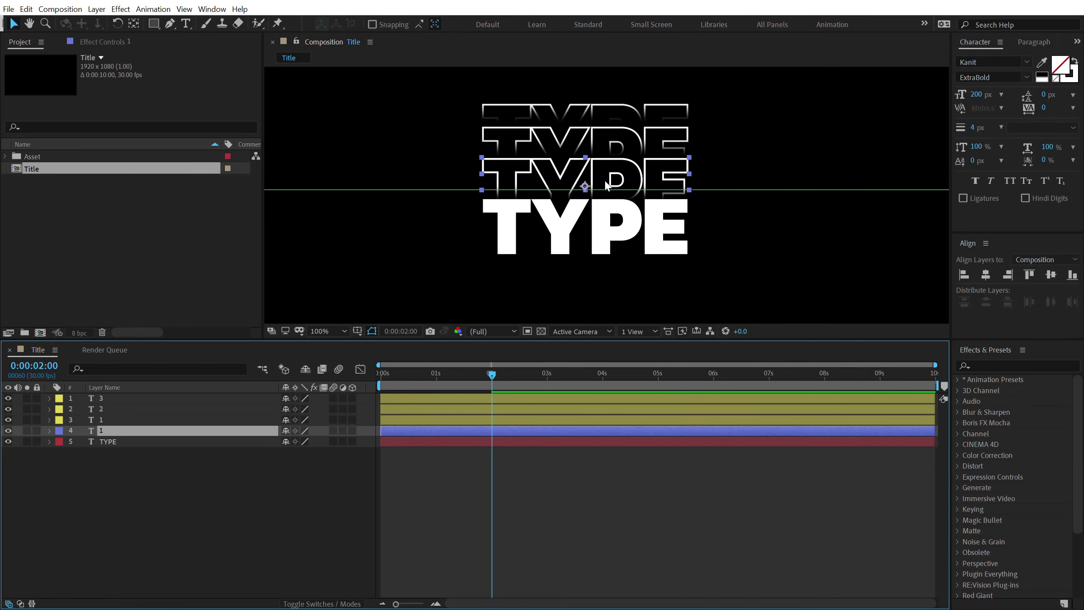
Move the blue copy below the solid TYPE and reshape its mask to hide its upper part.
drag(582, 171, 580, 268)
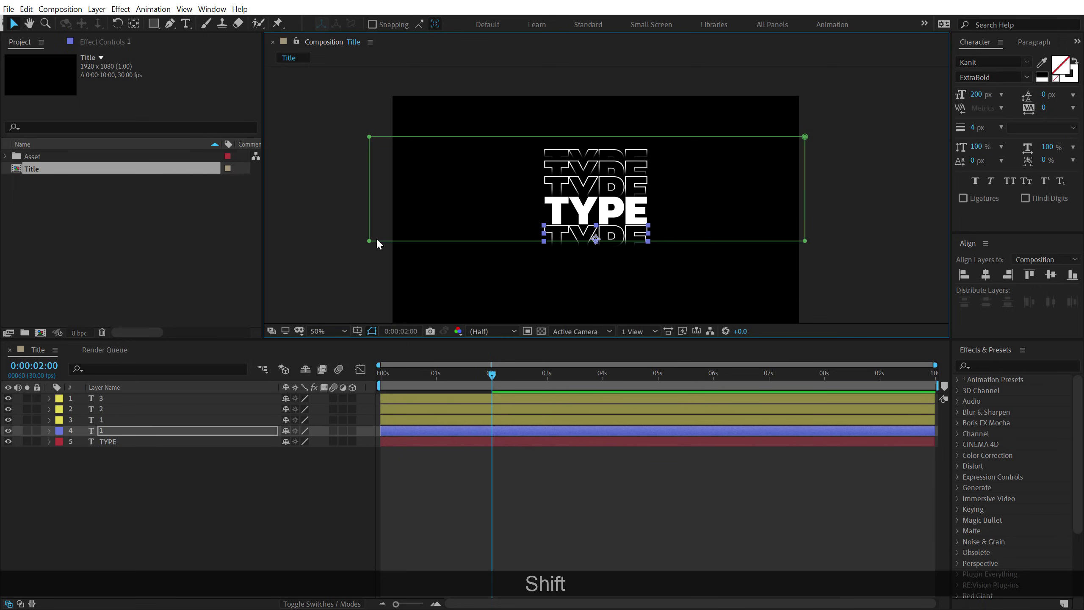
drag(332, 215, 872, 273)
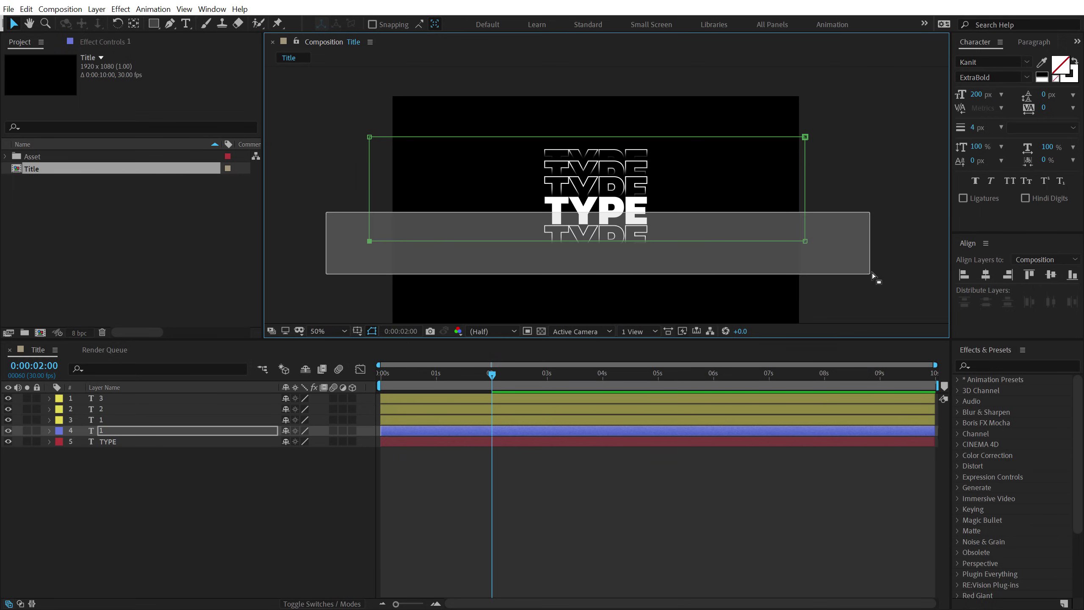
drag(805, 242, 805, 321)
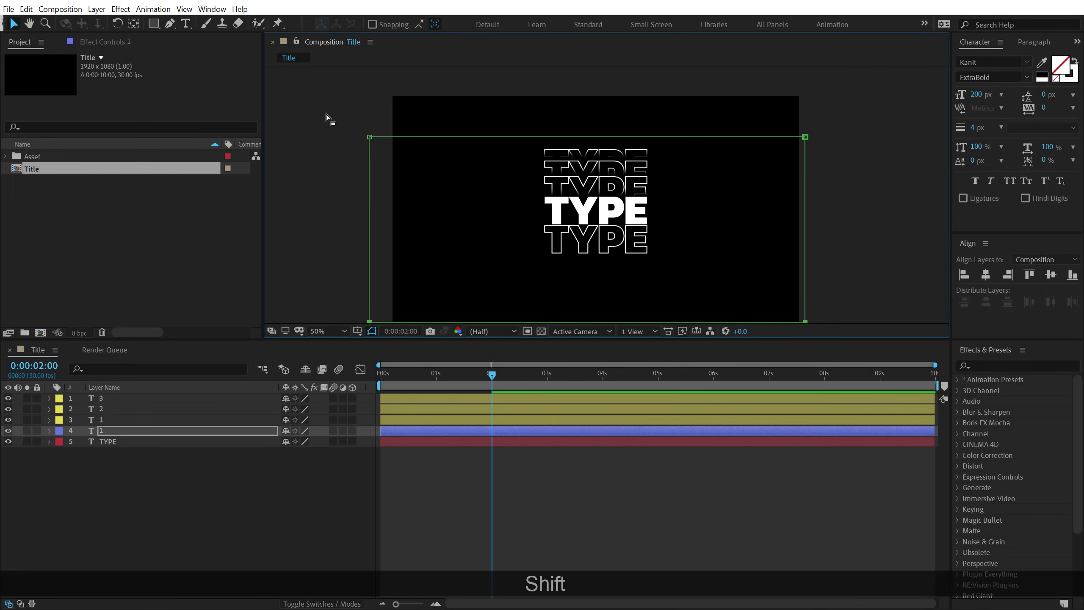
mouse_move(318, 110)
mouse_down()
mouse_move(428, 140)
mouse_move(876, 170)
mouse_up()
drag(808, 143, 808, 240)
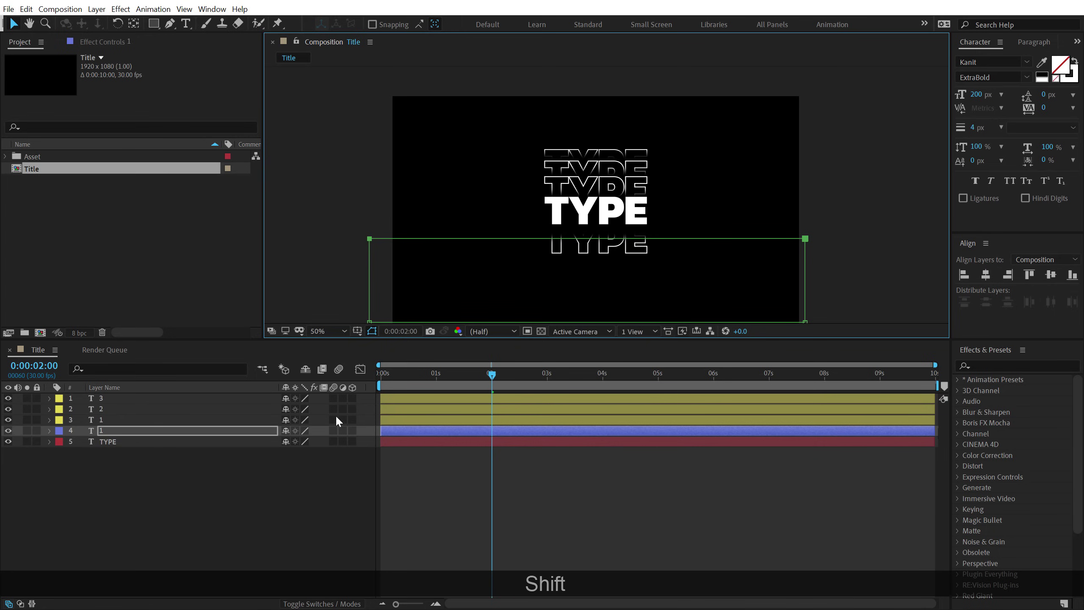
Nudge the bottom copy up closer to the solid TYPE.
click(124, 429)
key(slash)
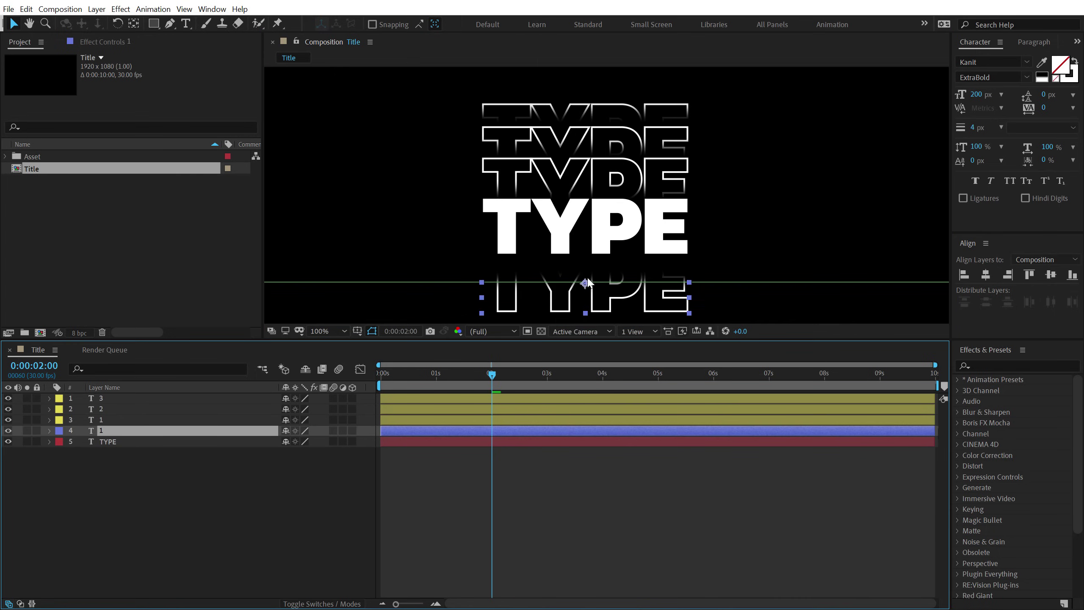
key(shift+Up)
key(shift+Up)
key(shift+Up)
key(shift+Up)
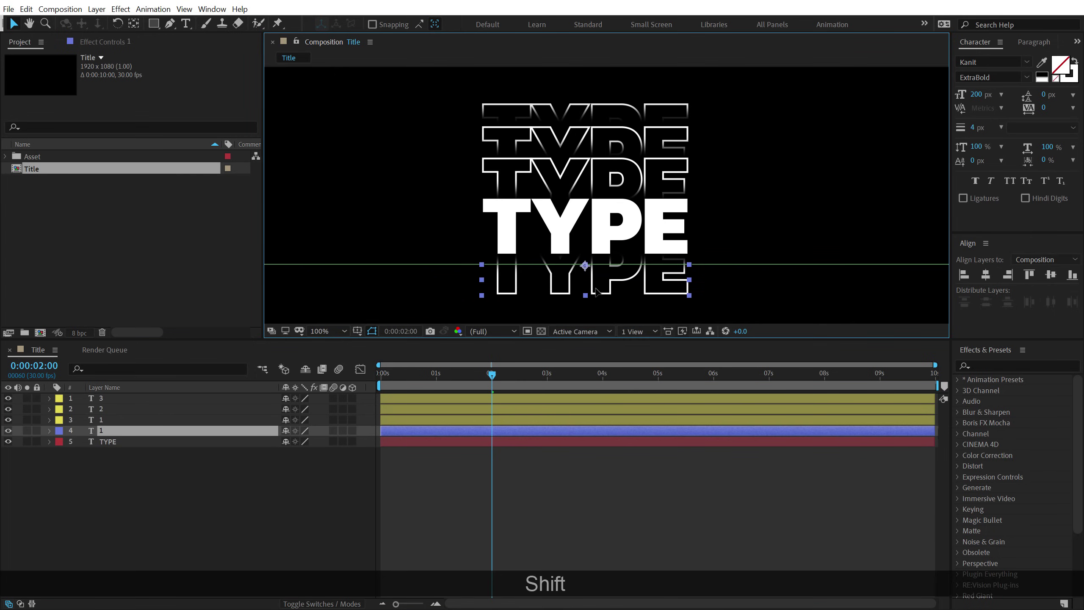
key(Up)
drag(599, 259, 606, 185)
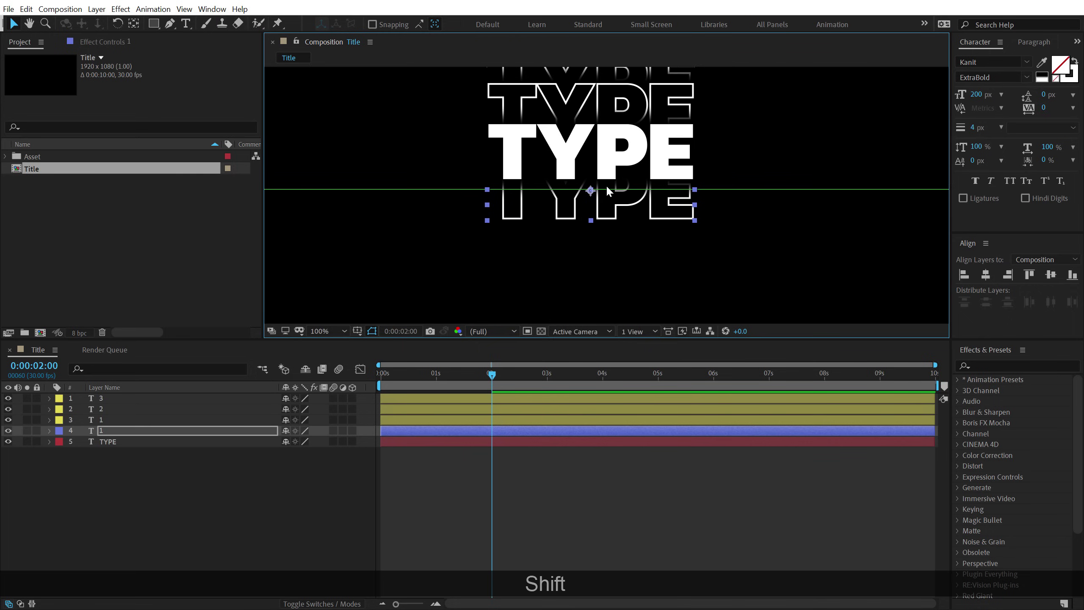
Duplicate the lower copy, place it below layer 1 and rename it '2'.
click(114, 423)
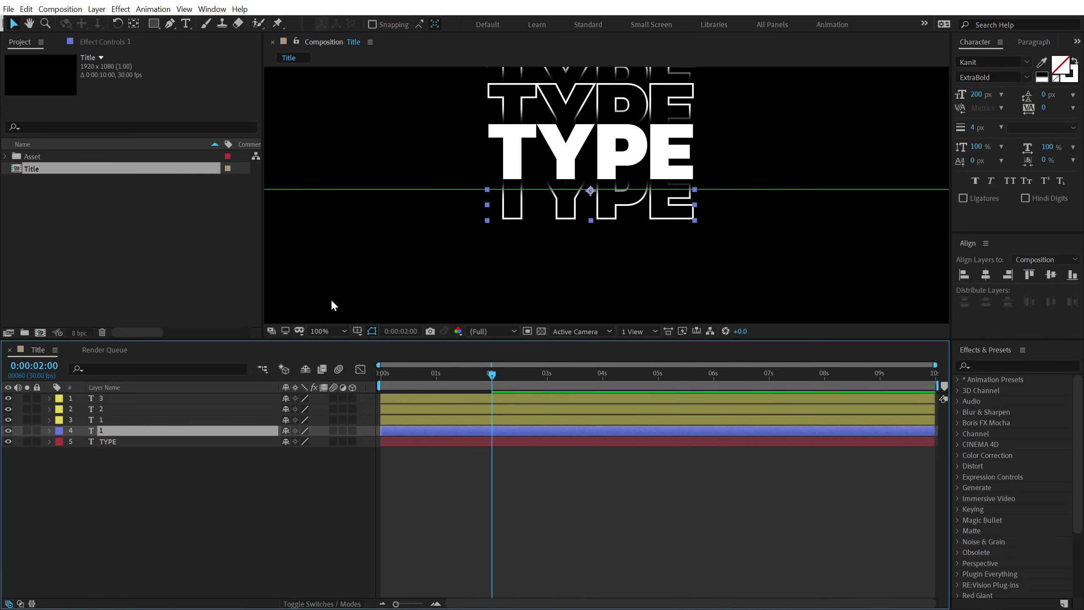
key(ctrl+d)
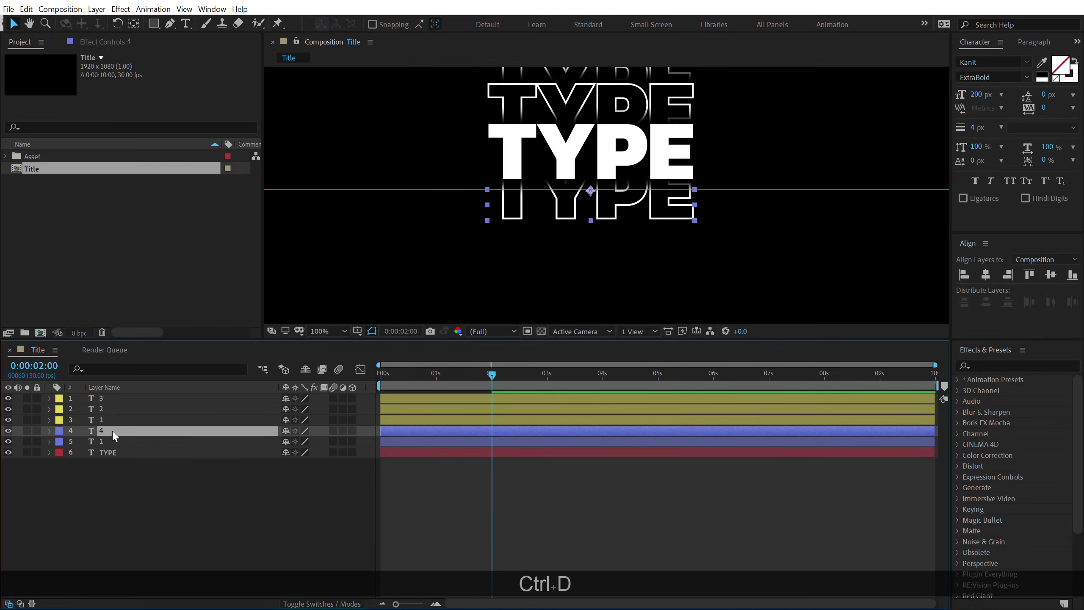
drag(114, 435, 112, 447)
key(Return)
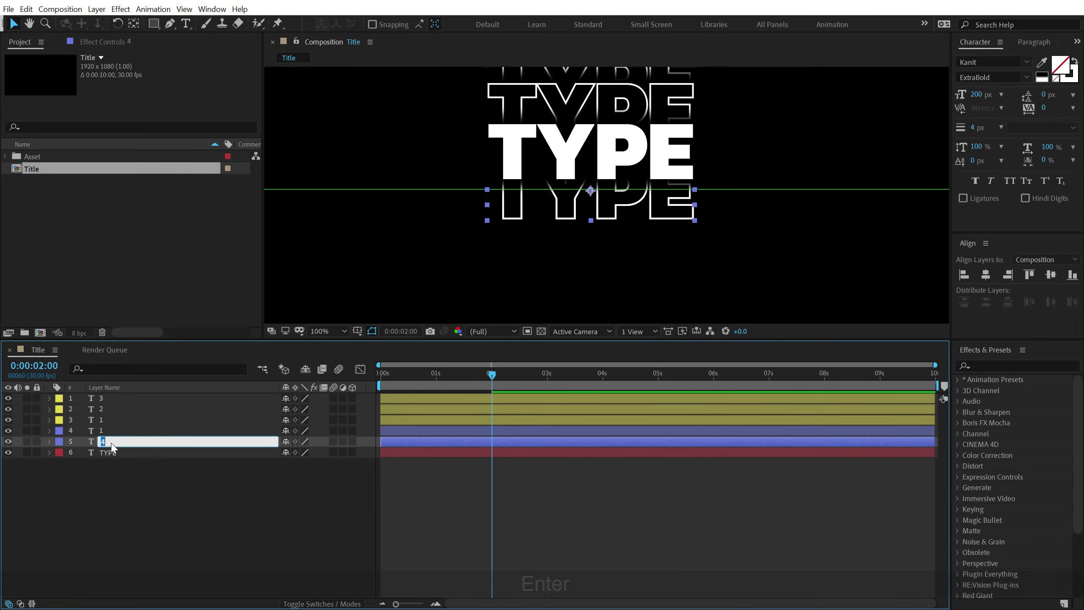
text(2)
key(Return)
Shift copy 2 straight down below copy 1 and fine-tune its height with arrow nudges.
drag(627, 206, 614, 240)
key(comma)
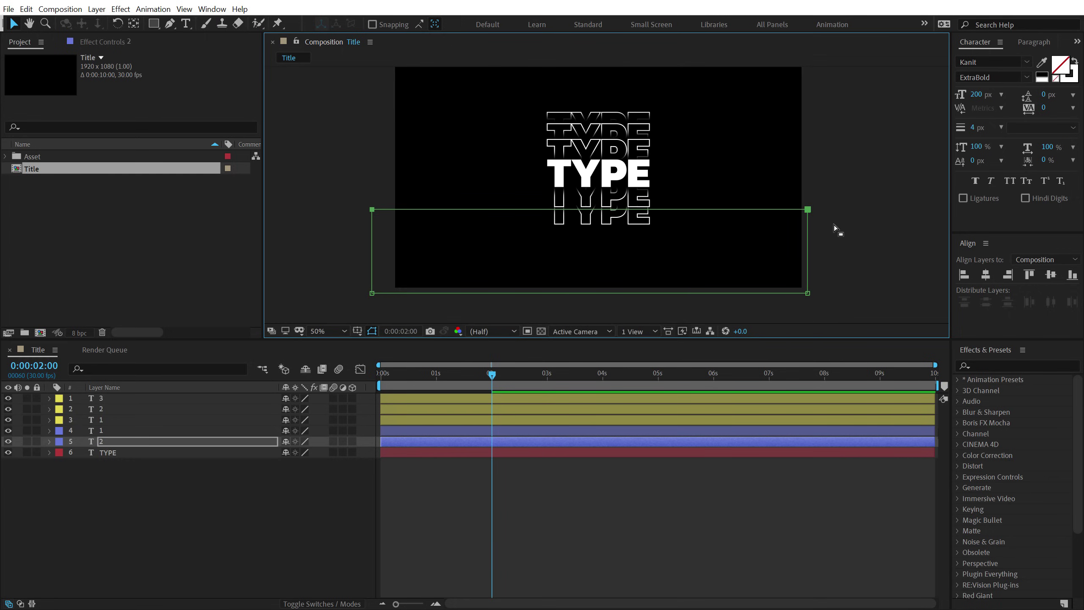
key(period)
key(Down)
key(Down)
key(Down)
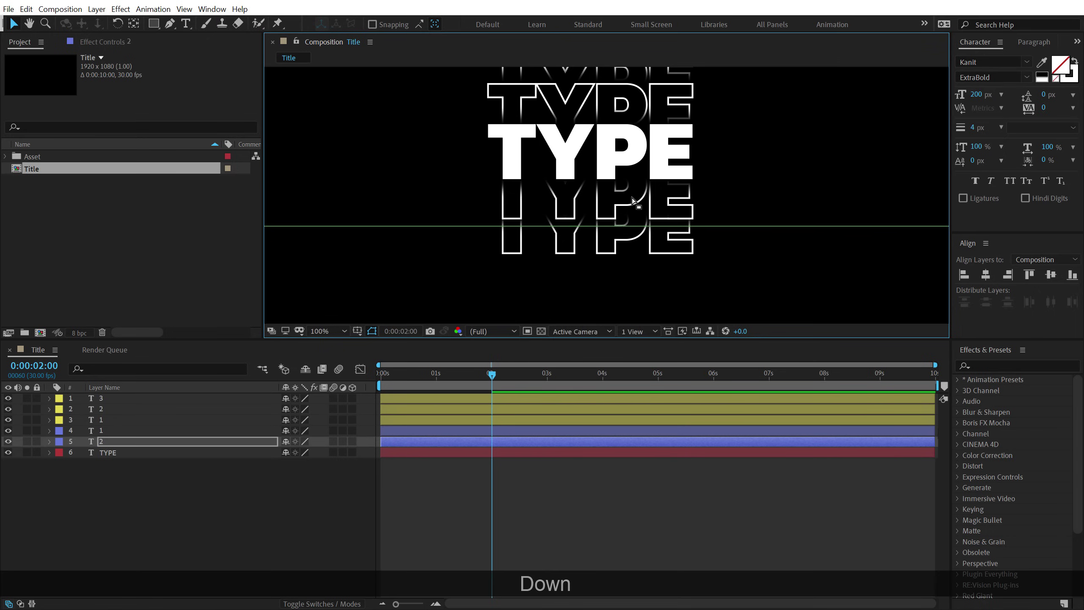
key(Down)
key(Down)
key(Down)
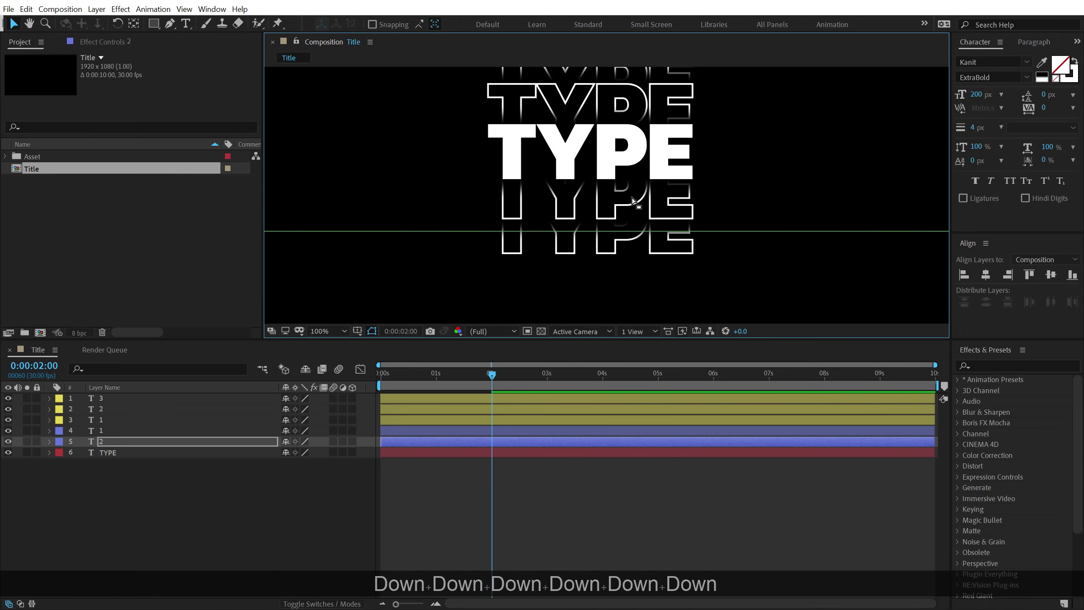
key(Down)
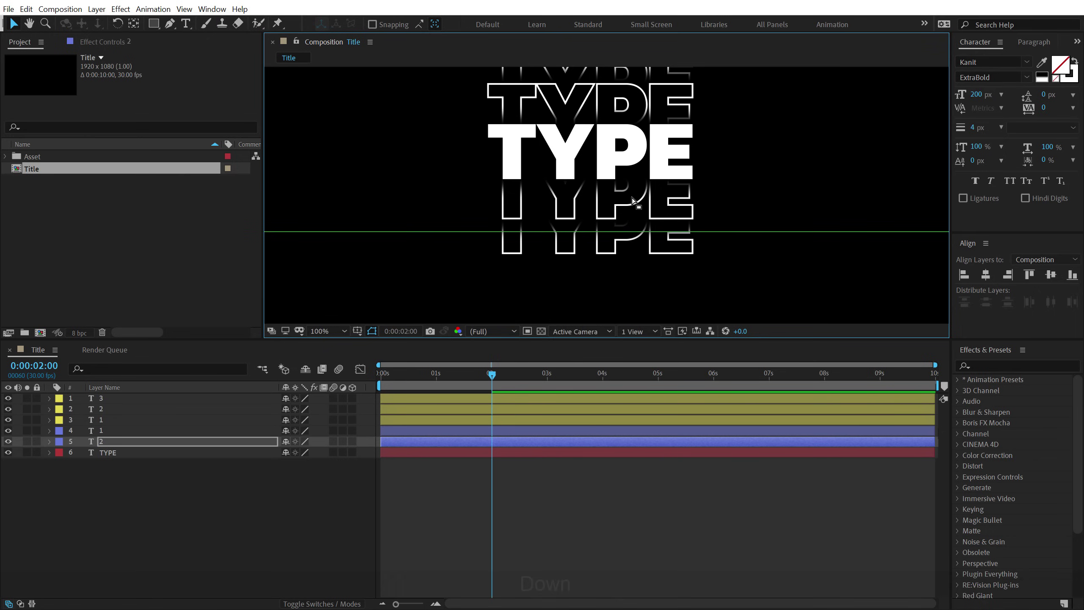
click(142, 531)
click(117, 439)
click(597, 248)
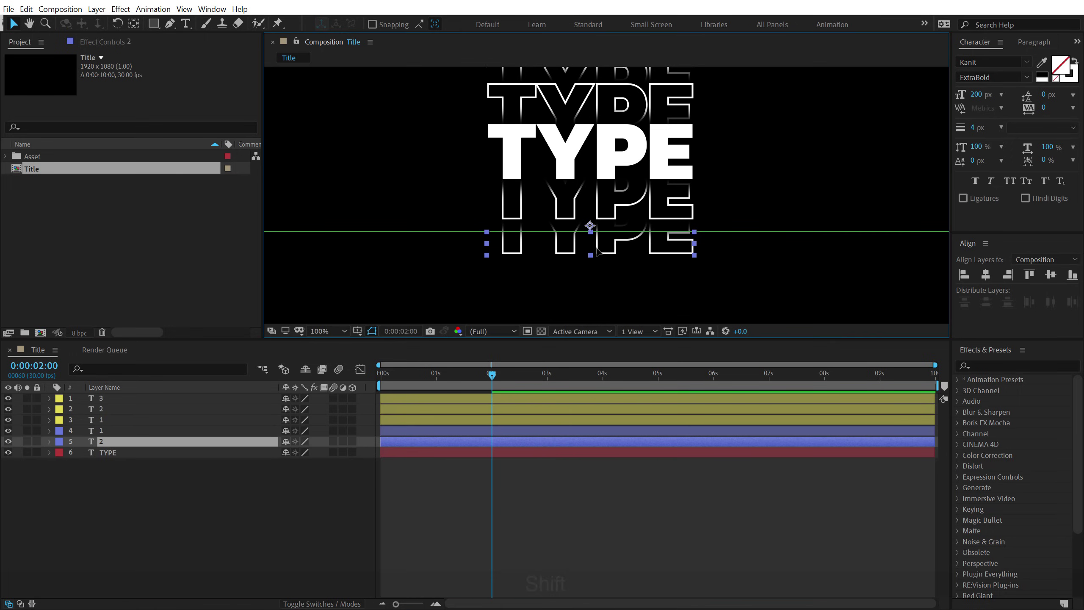
key(shift+Up)
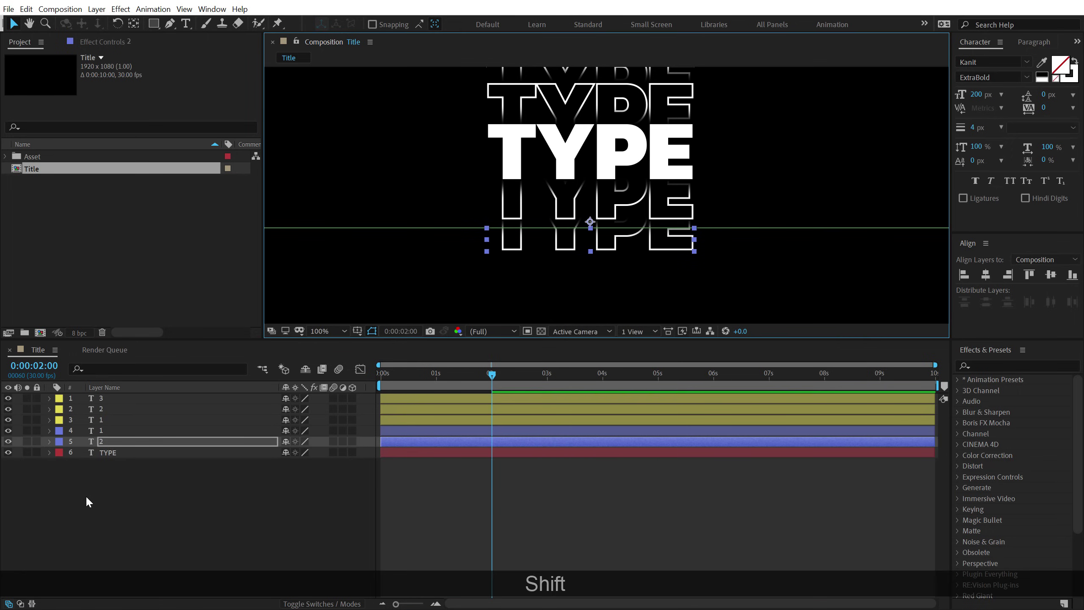
Duplicate copy 2 as copy '3' and place it below copy 2 in the stack.
click(85, 495)
click(116, 441)
key(ctrl+d)
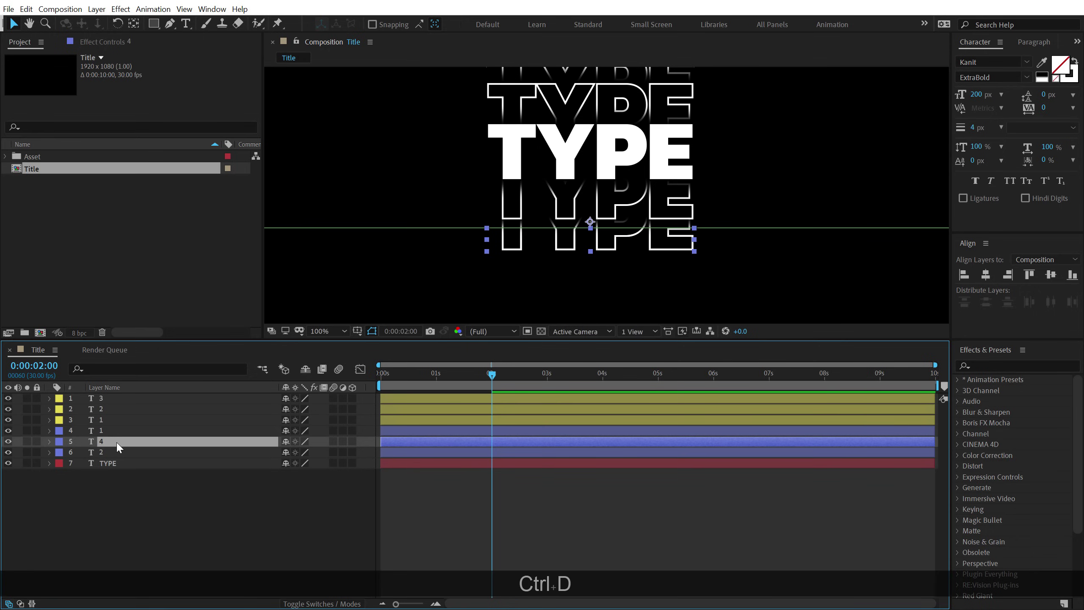
key(Return)
text(3)
key(Return)
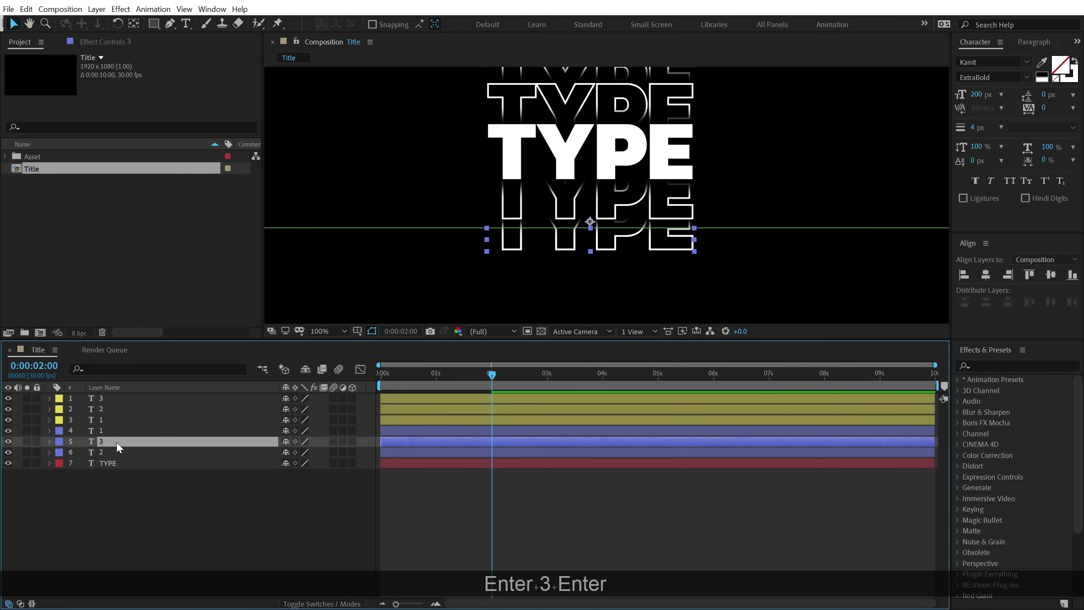
drag(116, 443, 115, 456)
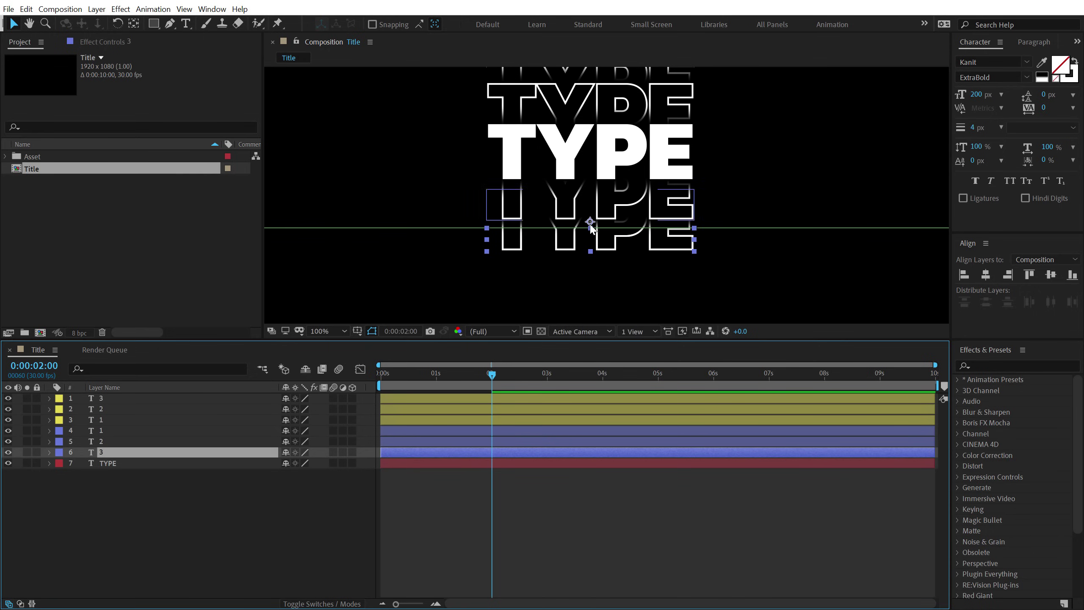
key(ctrl+shift+z)
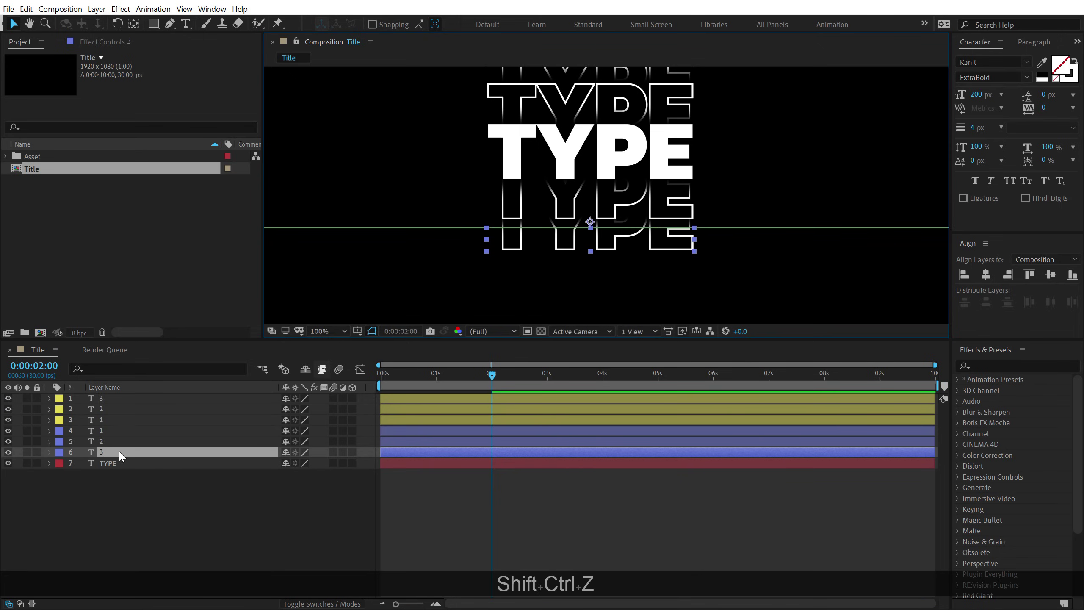
Move copy 3 straight down below copy 2 and nudge its position.
drag(590, 222, 590, 252)
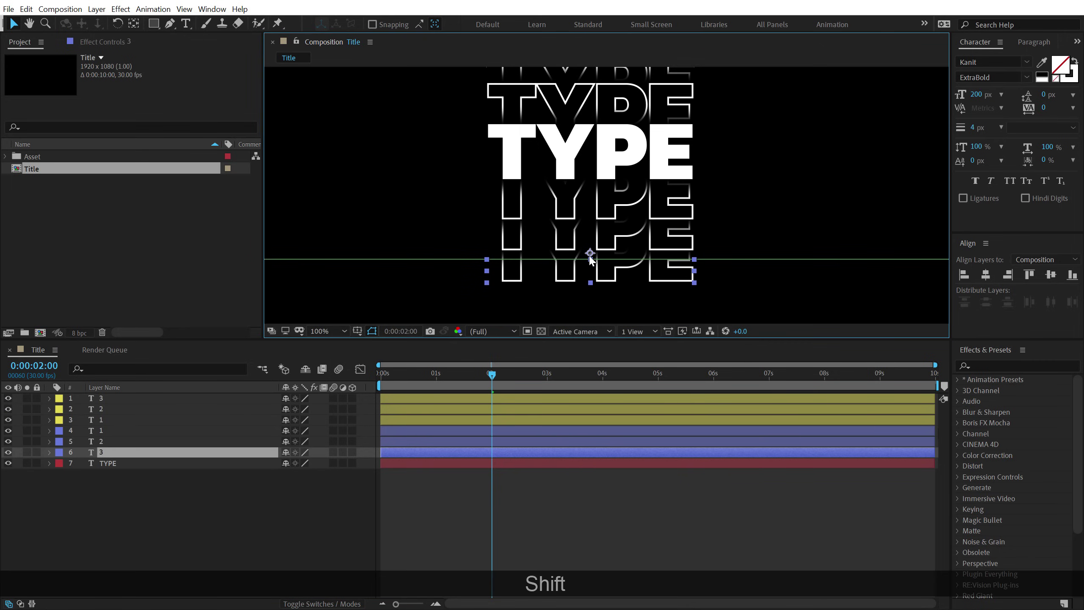
scroll(537, 247, down, 2)
drag(332, 210, 738, 243)
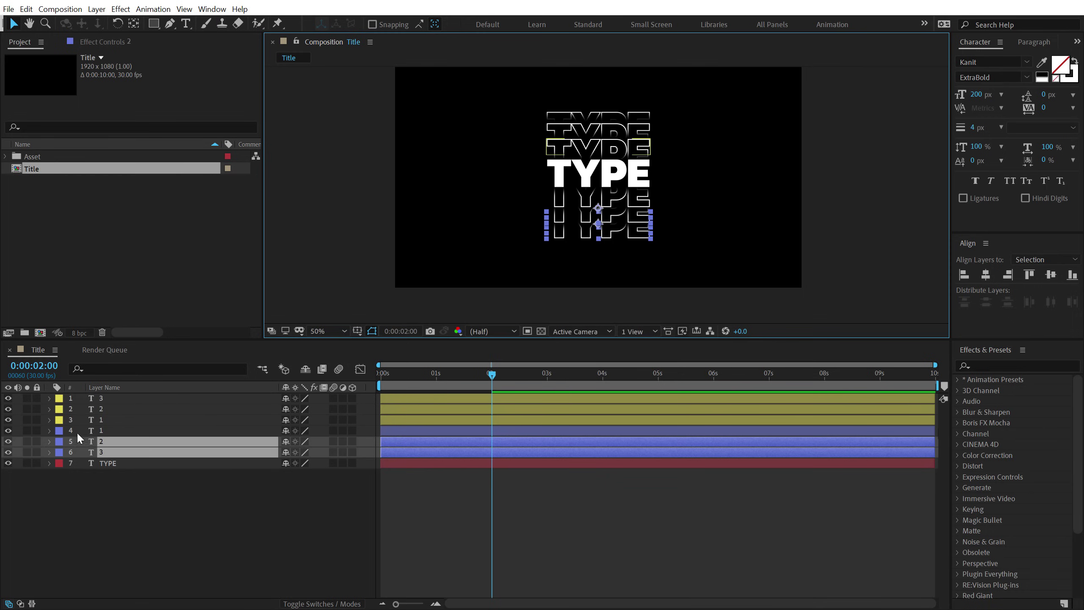
click(110, 458)
click(110, 453)
drag(319, 193, 888, 229)
key(Down)
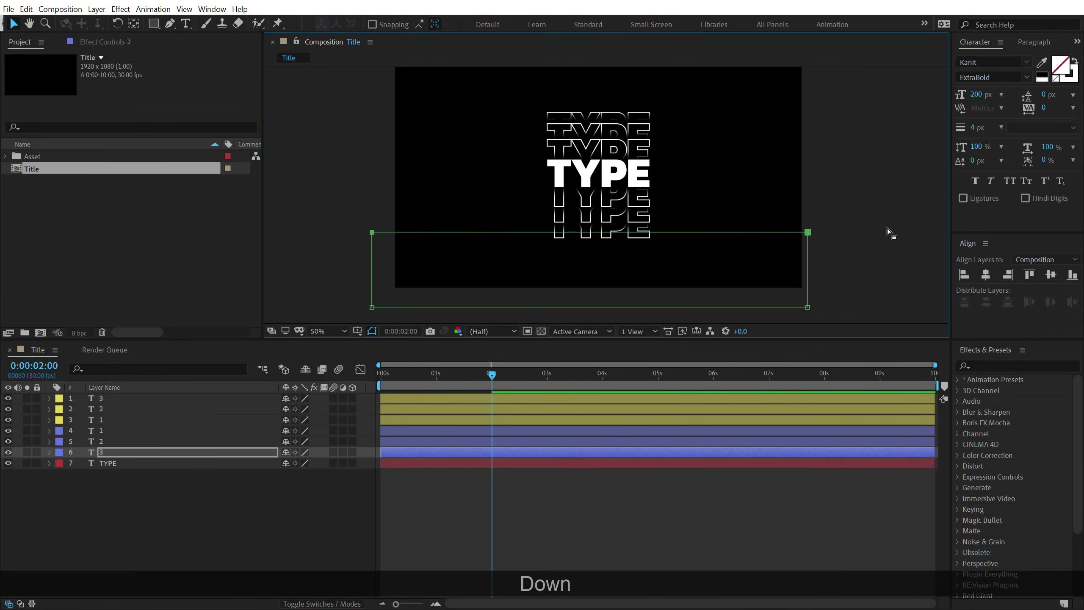
key(Up)
key(Up)
click(194, 512)
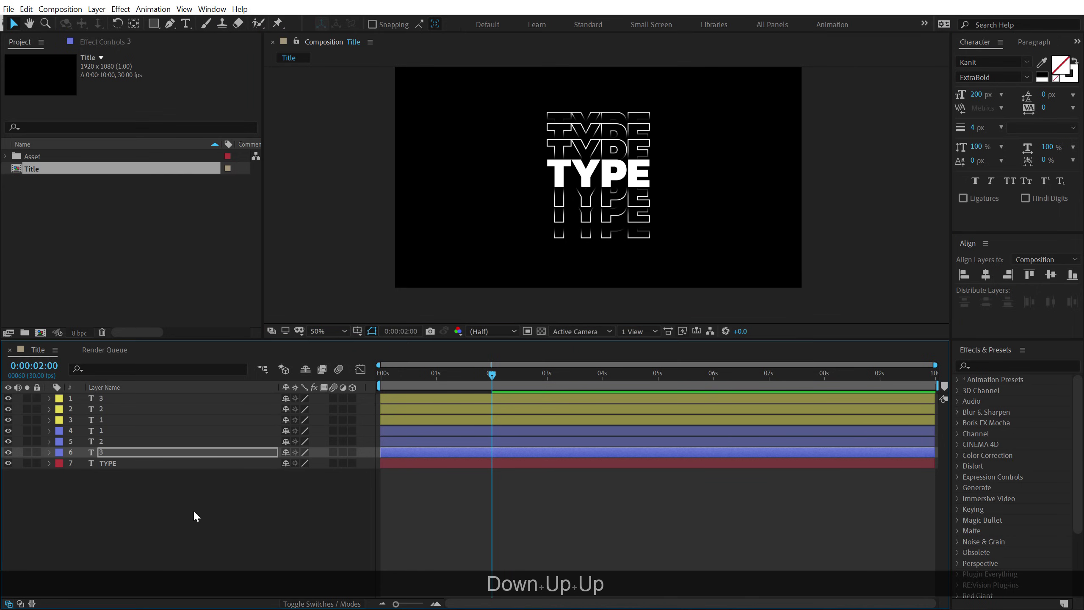
click(110, 451)
Raise copy 3 slightly to even the spacing of the lower stack.
scroll(605, 195, up, 2)
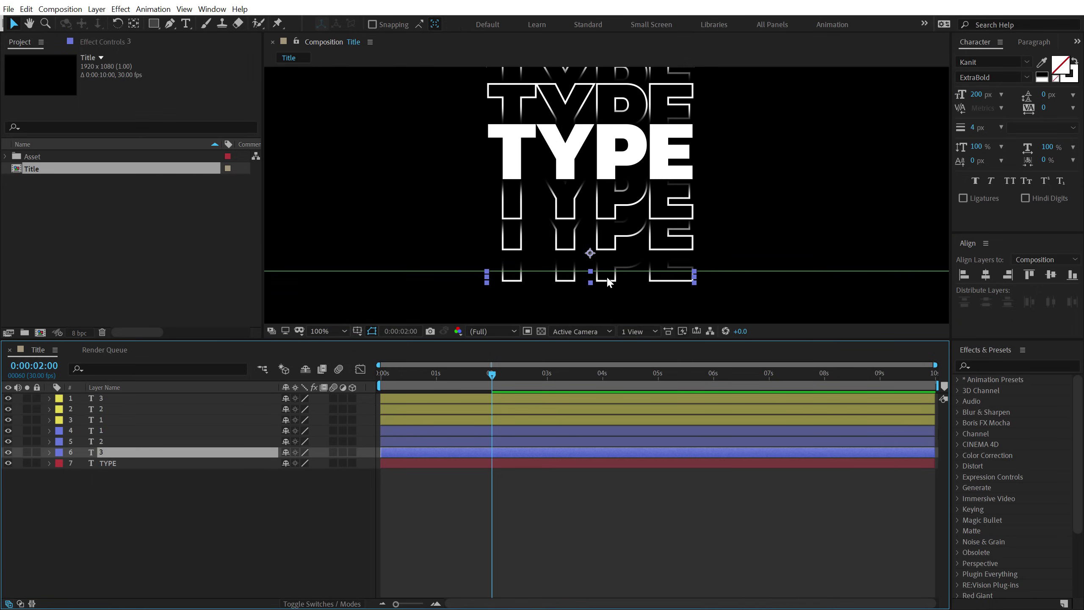
drag(590, 259, 590, 250)
click(254, 502)
scroll(578, 247, down, 2)
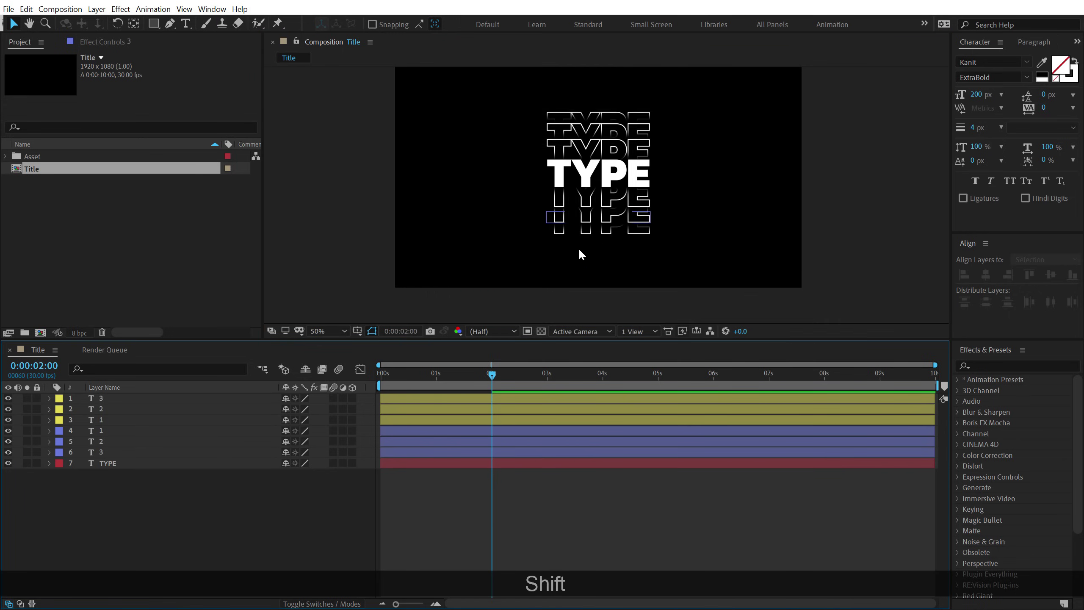
scroll(512, 212, up, 2)
scroll(511, 211, down, 2)
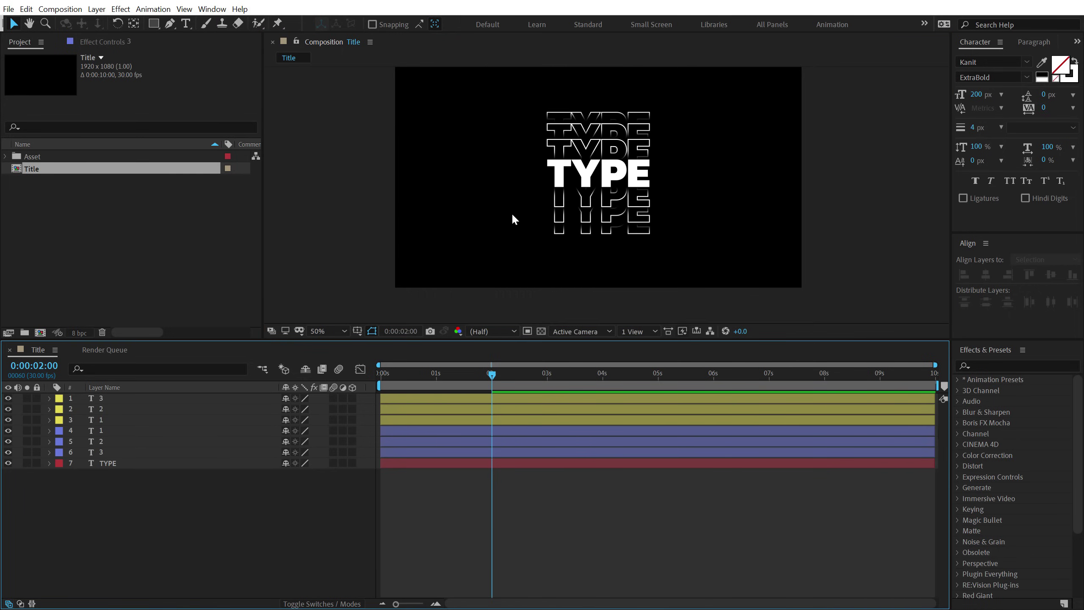
drag(511, 211, 518, 213)
scroll(518, 213, up, 2)
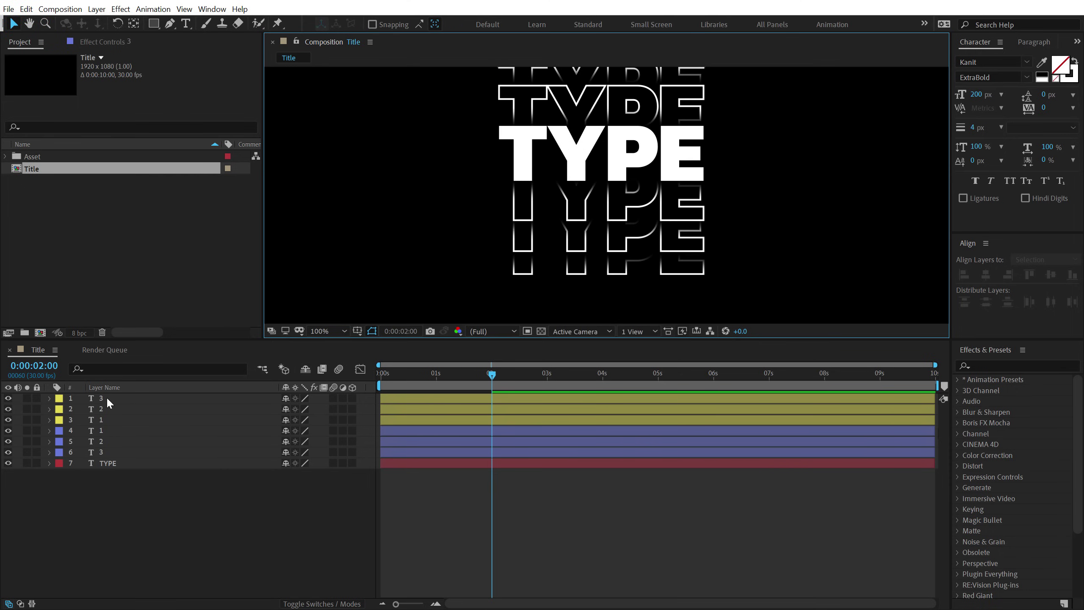
click(102, 420)
click(26, 419)
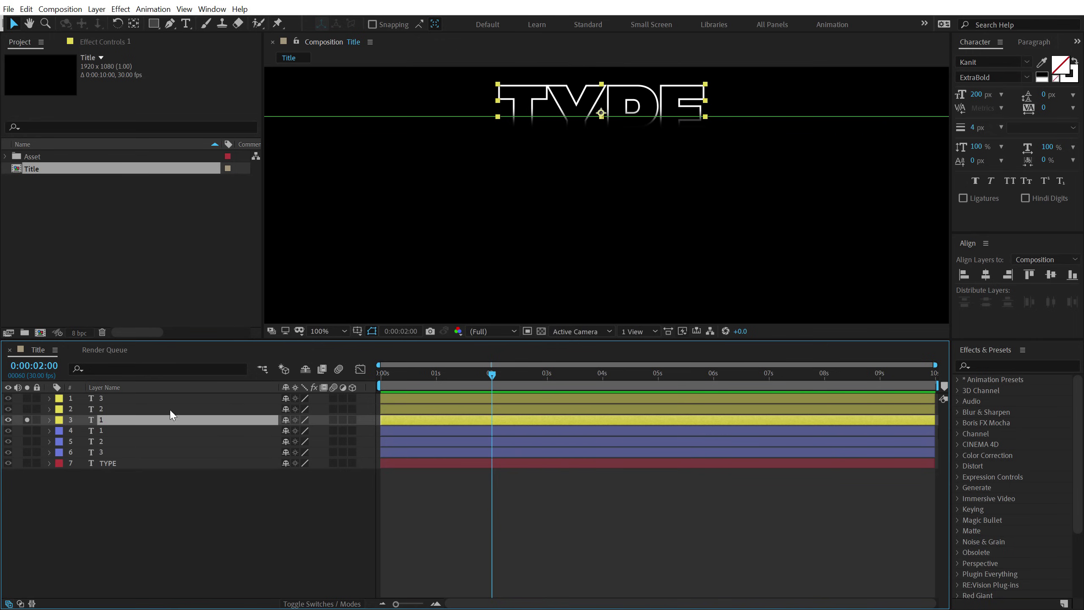
scroll(568, 222, up, 2)
key(p)
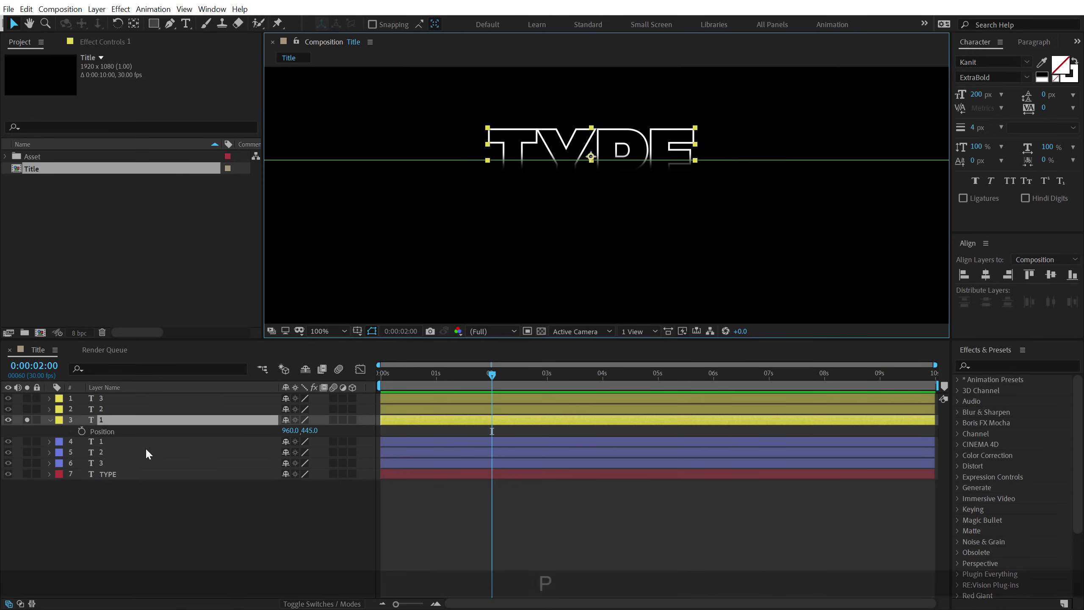
drag(308, 430, 318, 420)
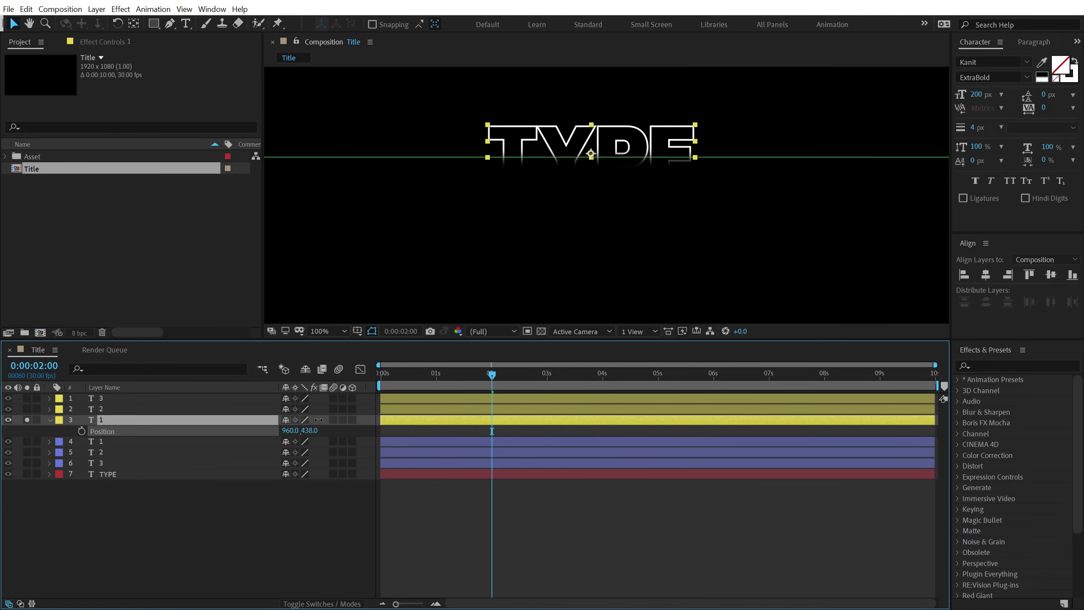
key(ctrl+z)
click(103, 487)
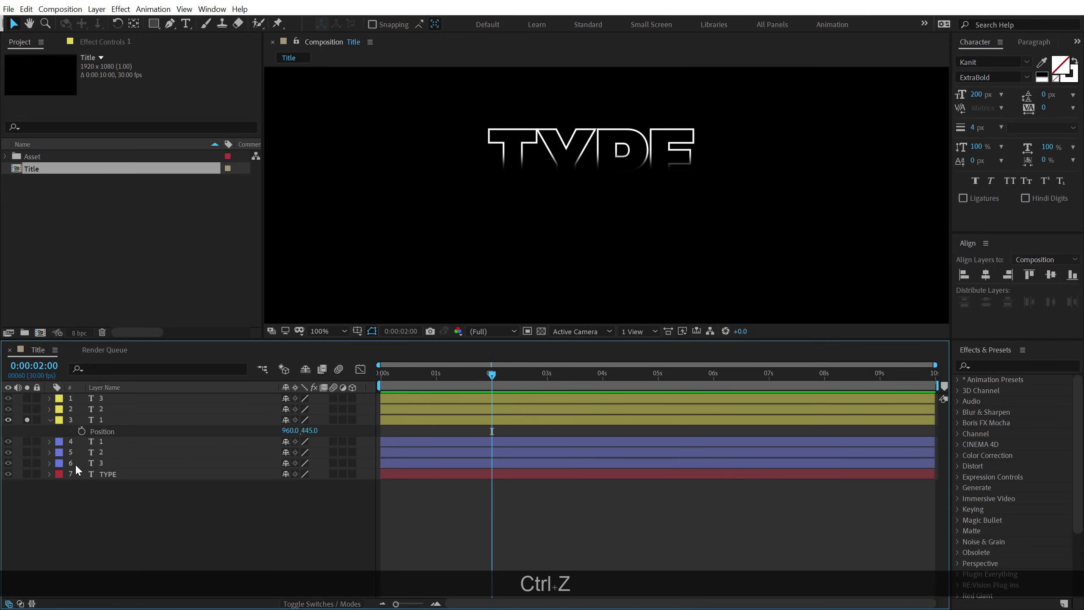
click(50, 420)
click(27, 419)
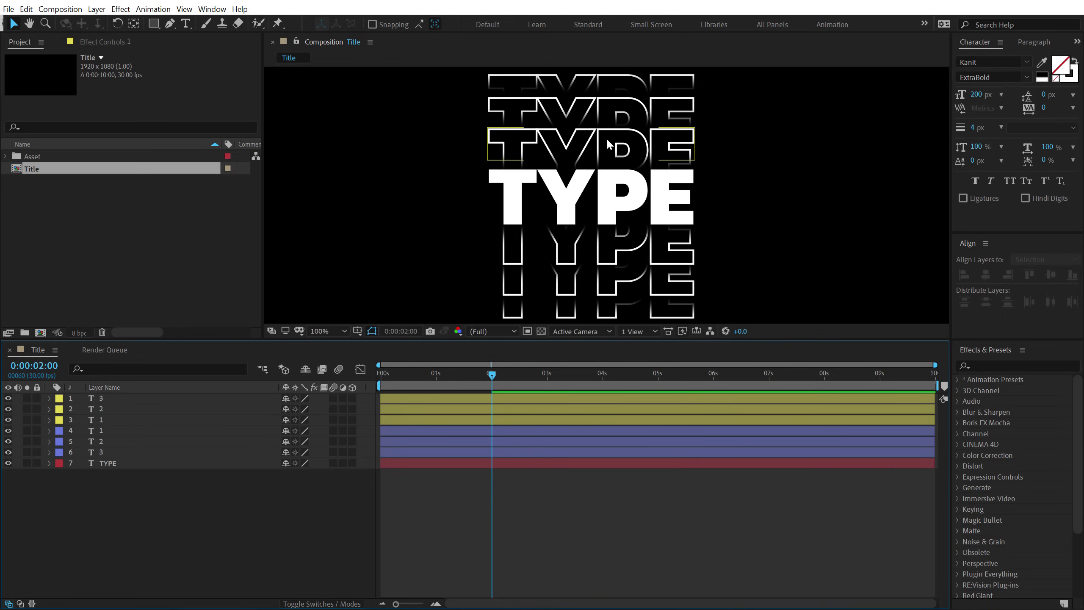
click(105, 423)
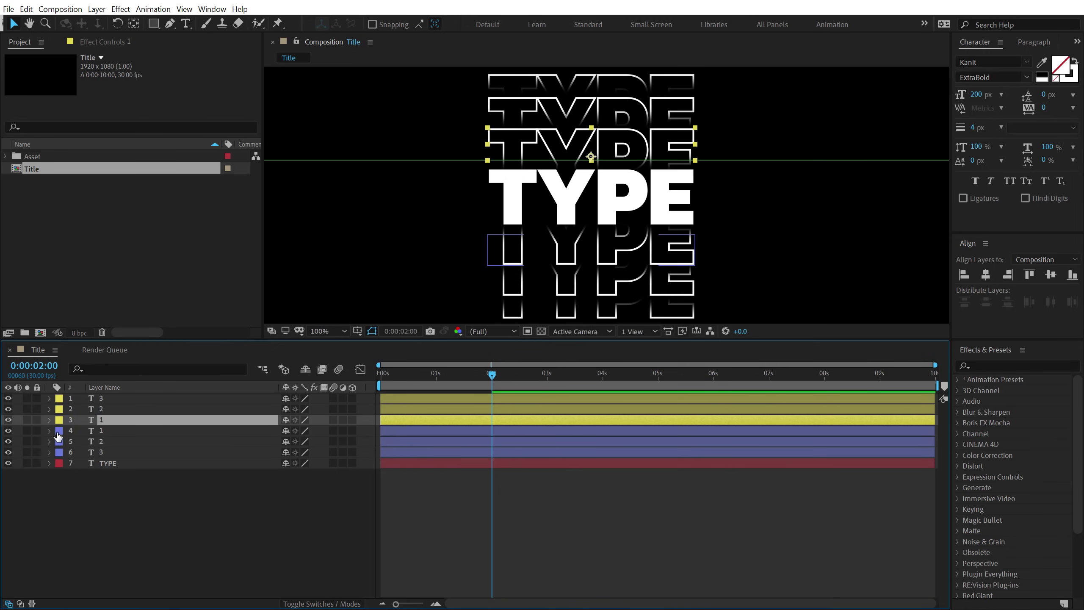
Add a Position text animator to outlined copy 1.
click(49, 419)
click(358, 430)
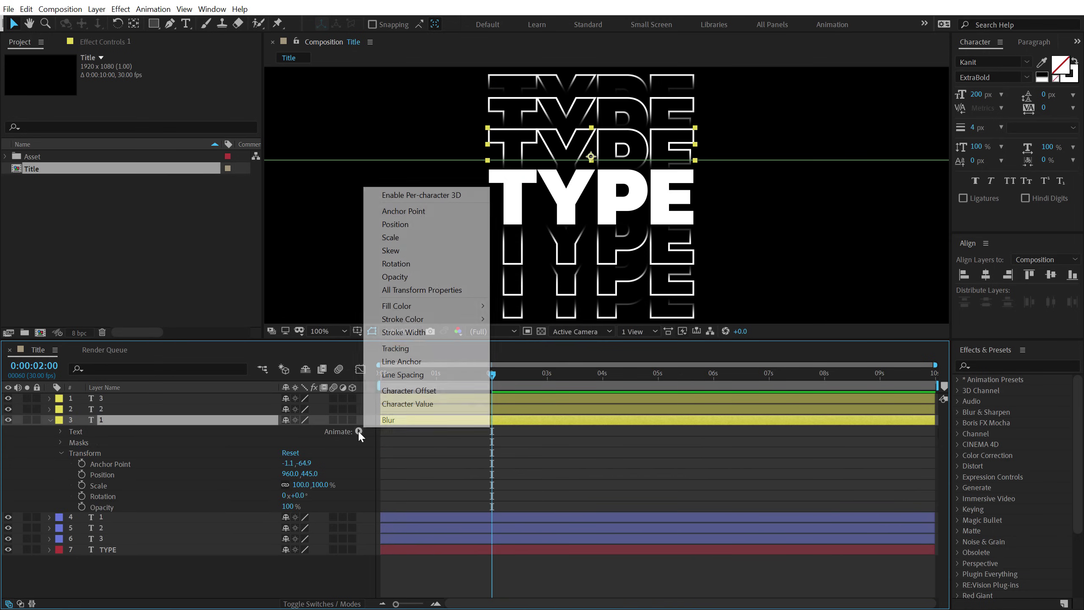
click(396, 224)
drag(301, 496, 349, 488)
key(ctrl+z)
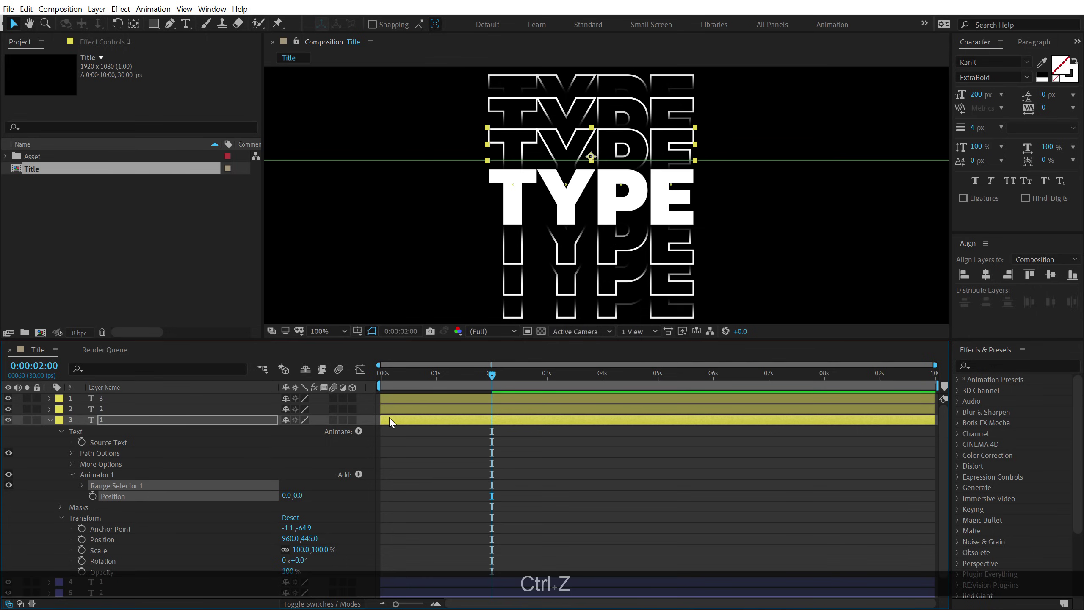
Hide the solid white TYPE layer and return the time indicator to the start.
mouse_move(469, 375)
mouse_down()
mouse_move(423, 378)
mouse_move(456, 379)
mouse_up()
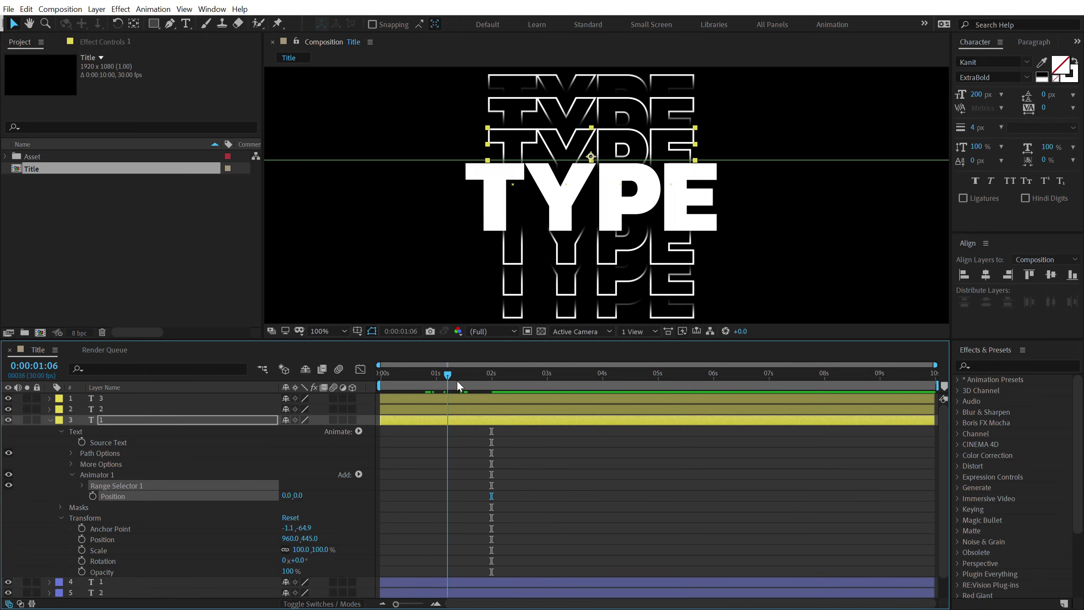
click(49, 419)
click(8, 464)
click(226, 494)
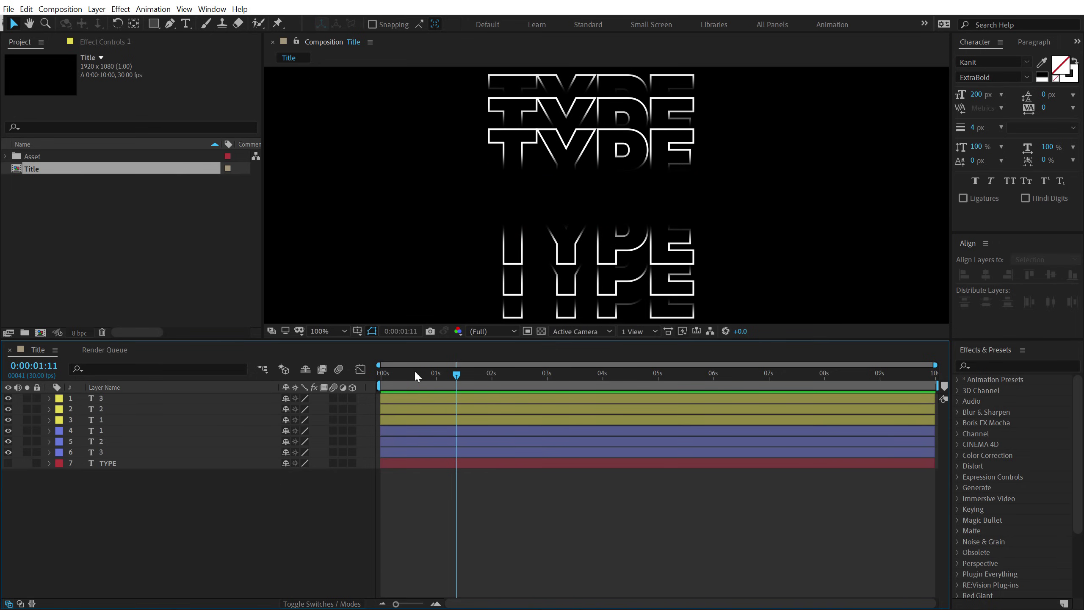
drag(414, 370, 287, 382)
Keyframe the animator Position from 0,108 at 0s to 0,0 near 1 second.
click(104, 419)
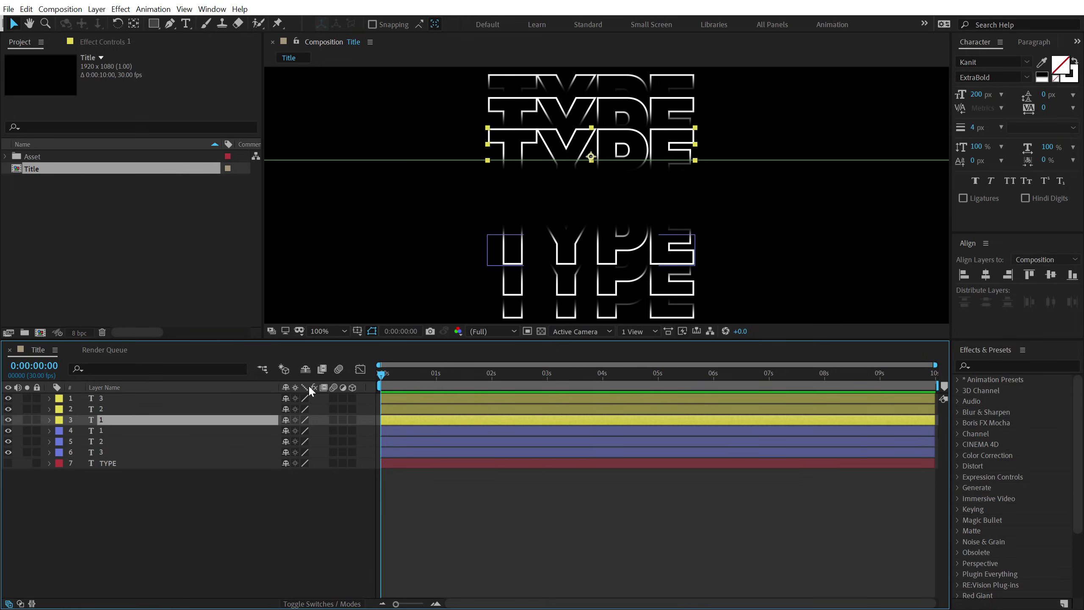
click(50, 420)
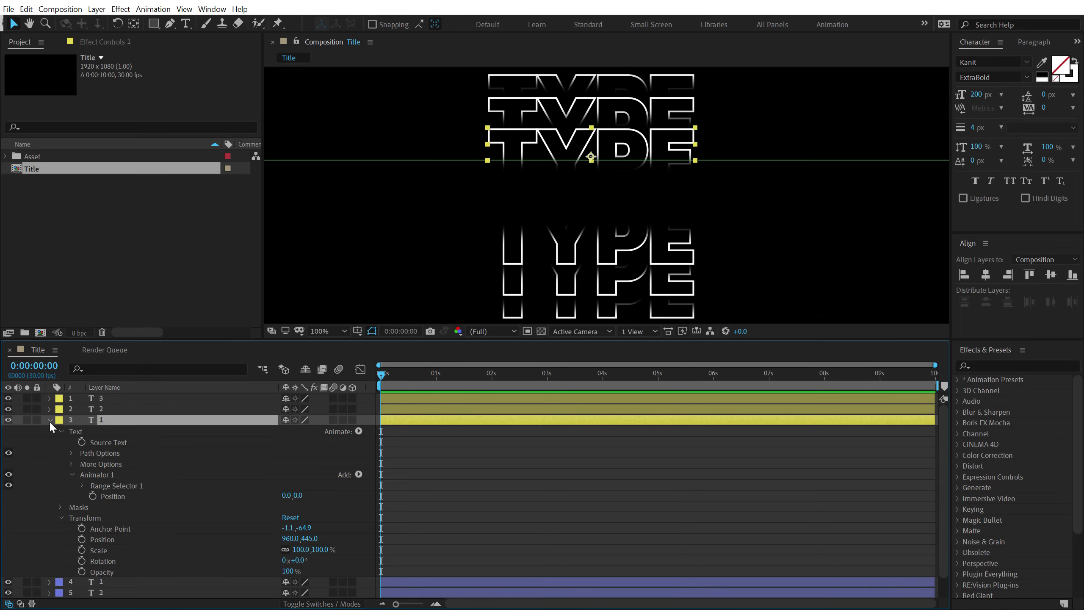
click(93, 495)
drag(381, 496, 436, 495)
drag(297, 498, 365, 494)
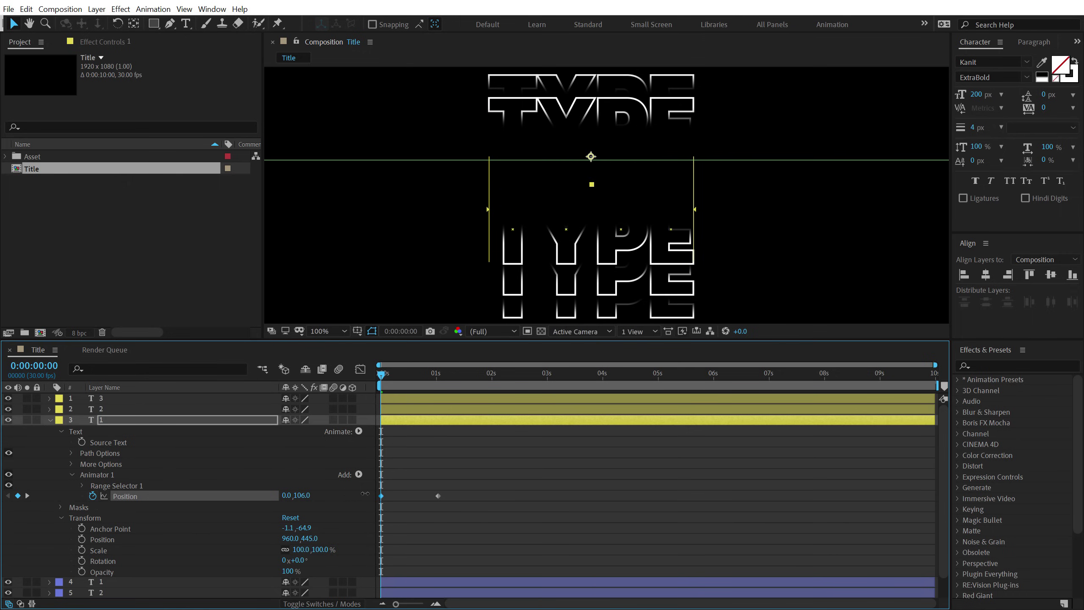
drag(409, 378, 342, 394)
drag(483, 477, 344, 507)
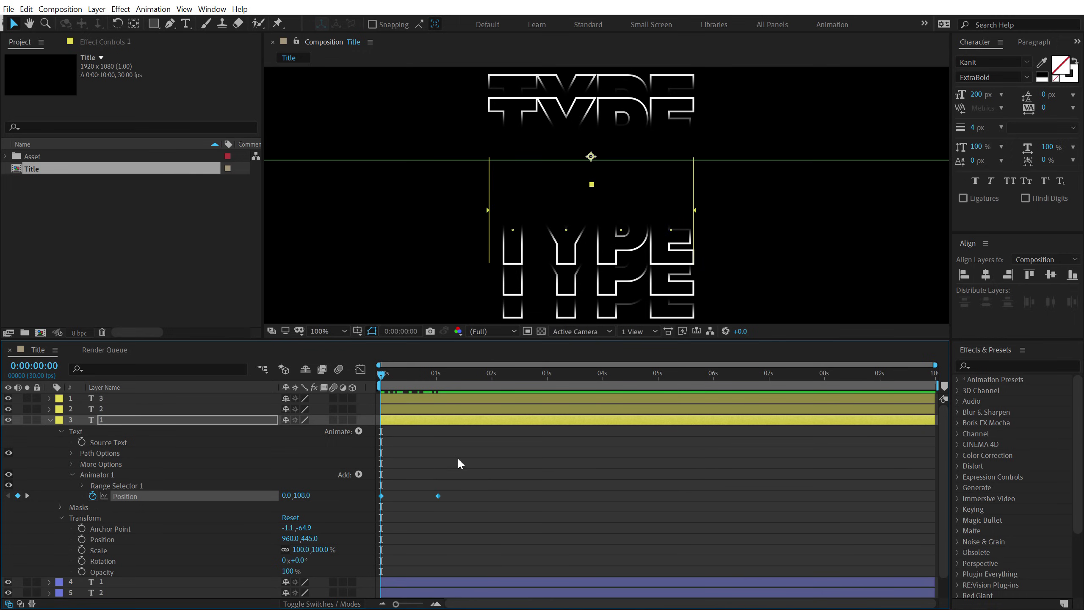
Easy Ease copy 1's Position keyframes and reshape the speed graph for a fast start.
key(F9)
click(362, 367)
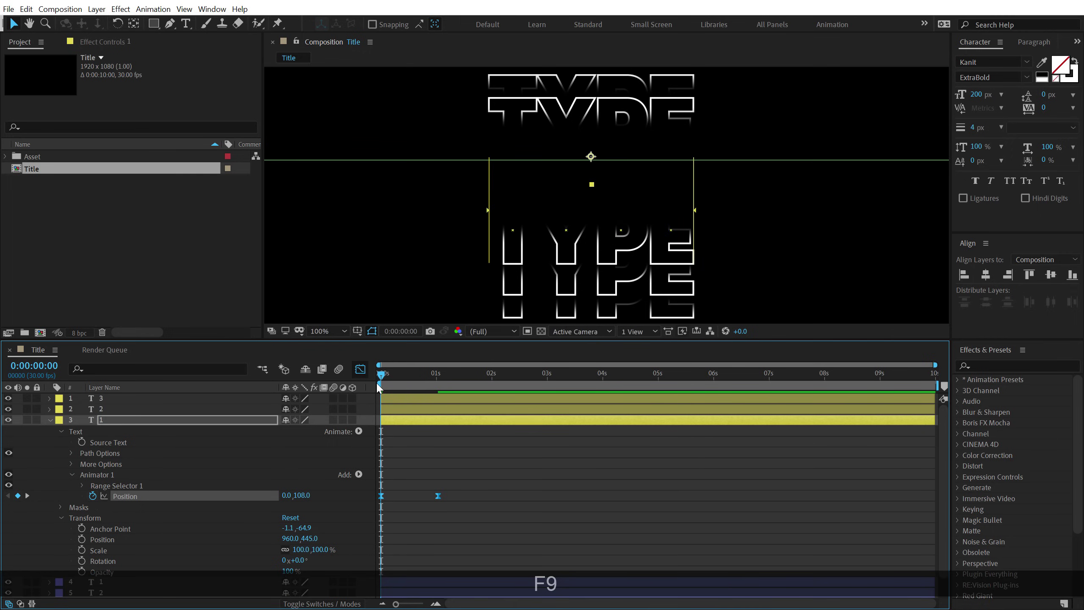
scroll(470, 585, up, 3)
drag(479, 605, 467, 605)
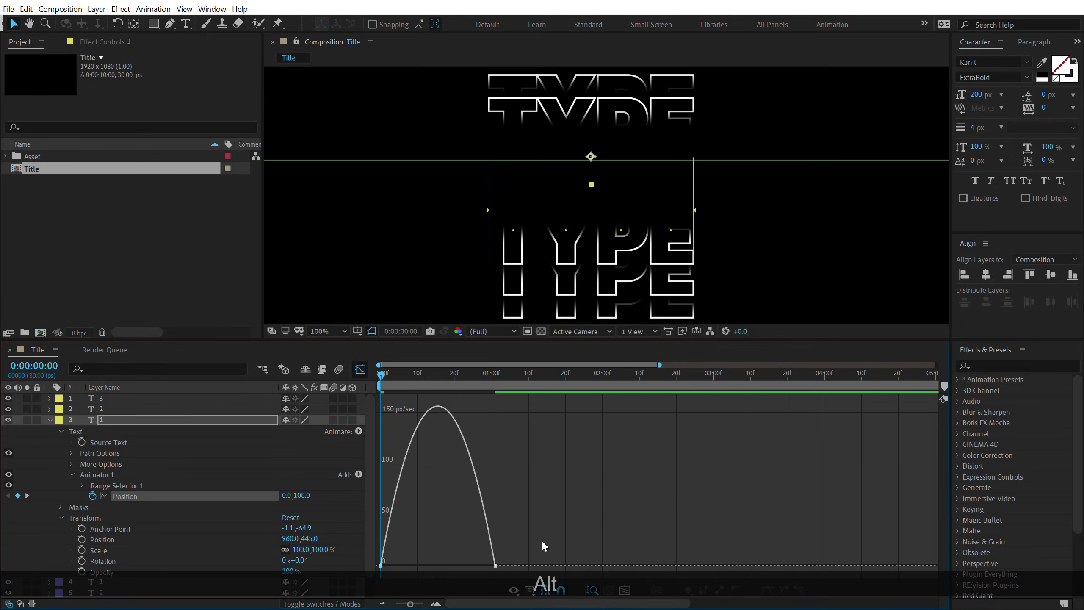
drag(541, 539, 389, 567)
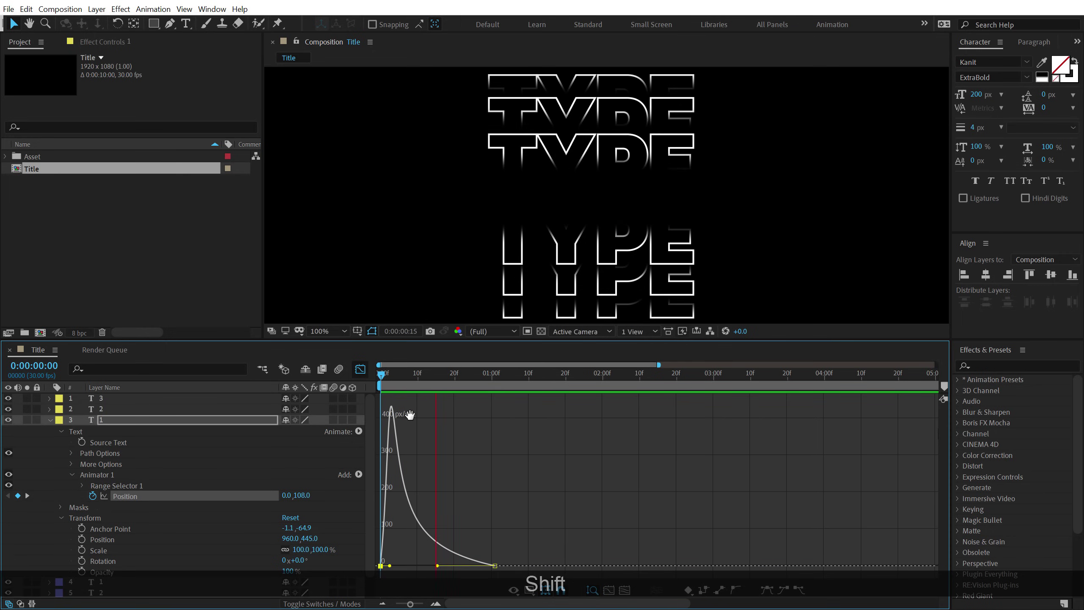
click(360, 369)
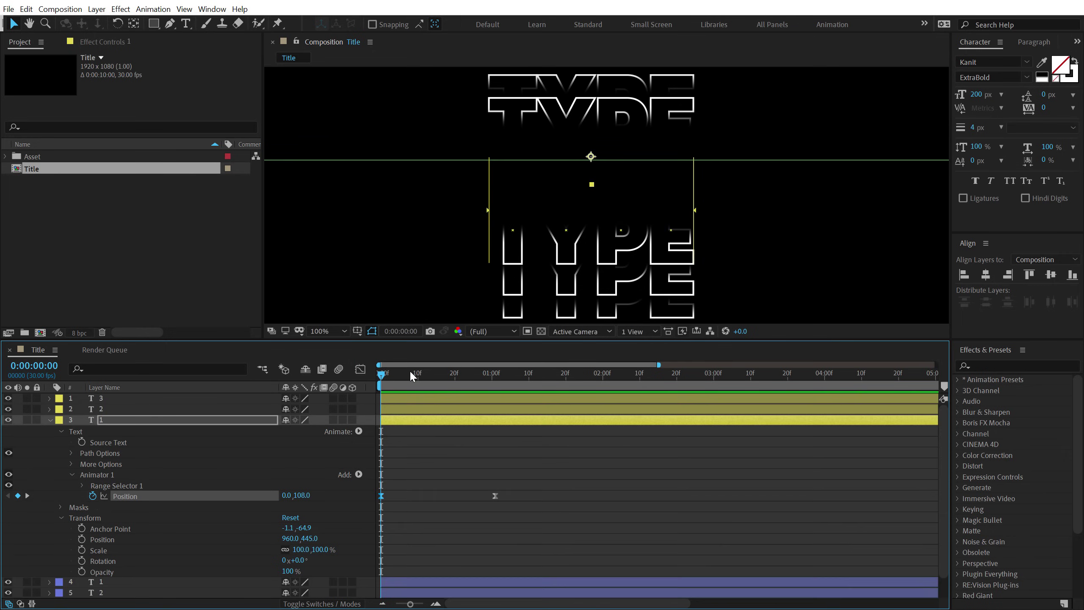
drag(413, 371, 456, 379)
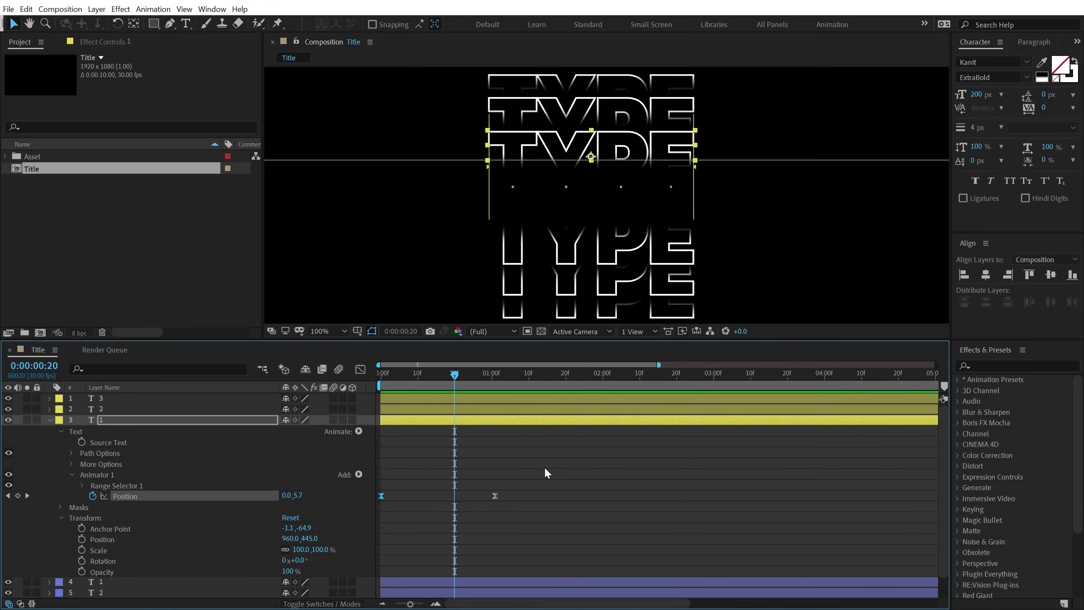
Add a Tracking animator to copy 1 with Tracking Amount 25.
click(505, 442)
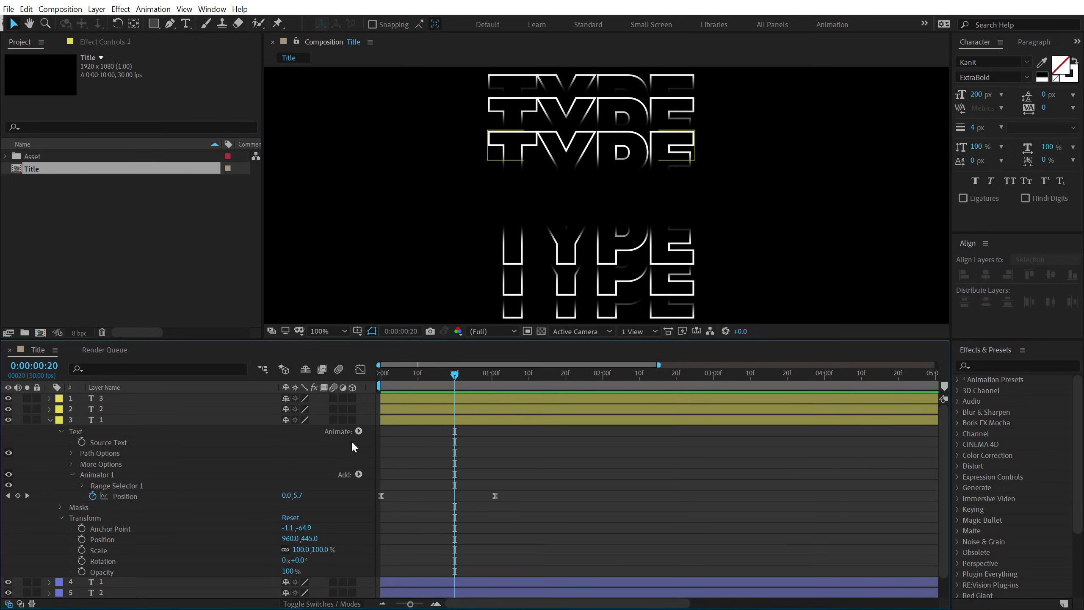
click(358, 431)
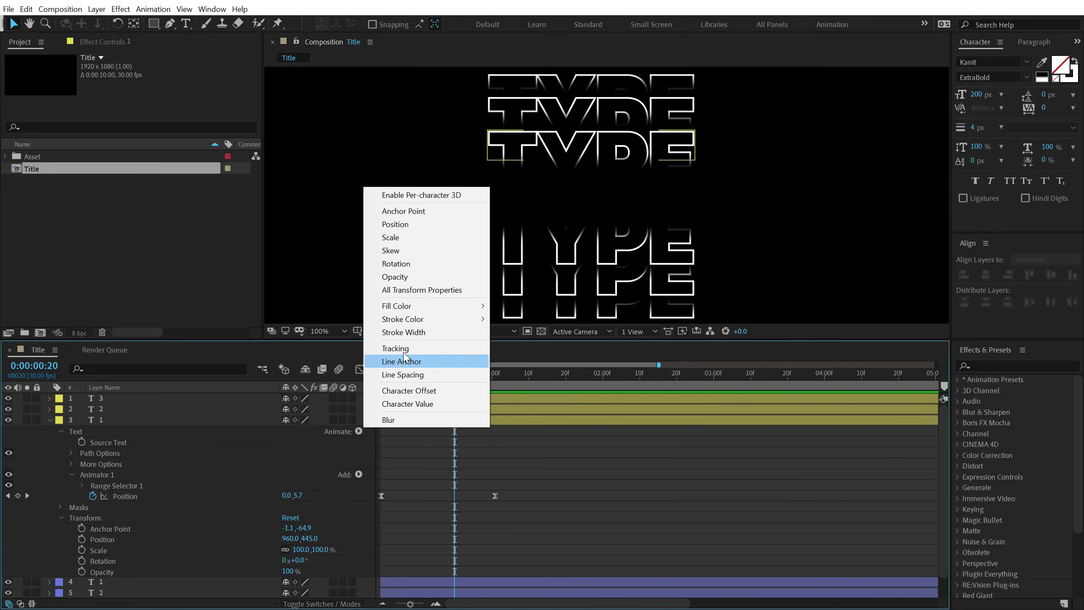
click(394, 348)
click(225, 551)
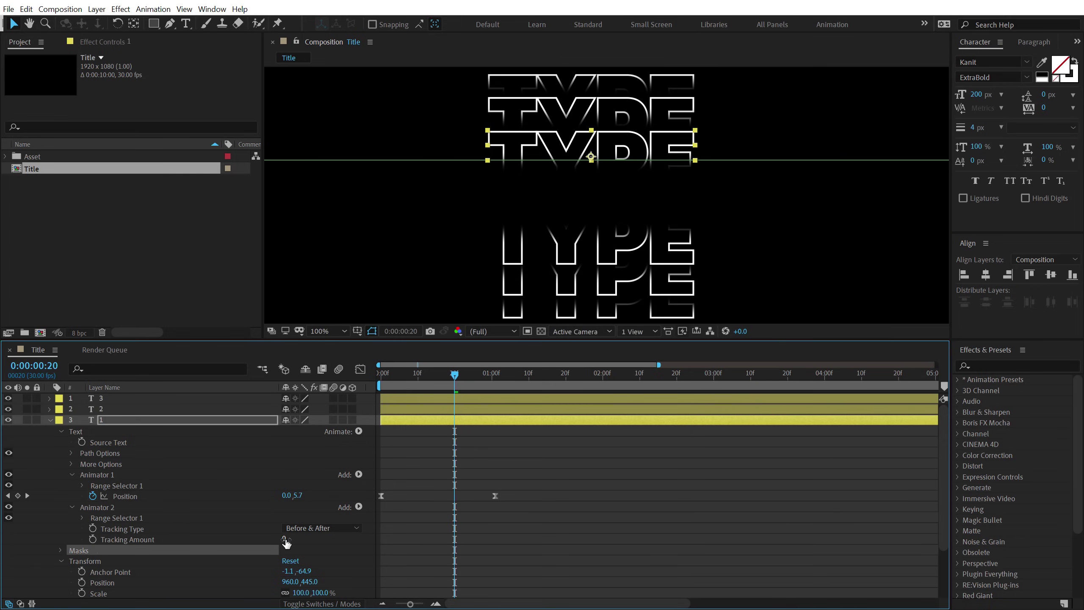
mouse_move(287, 538)
mouse_down()
mouse_move(325, 541)
mouse_move(281, 549)
mouse_up()
click(285, 539)
text(25)
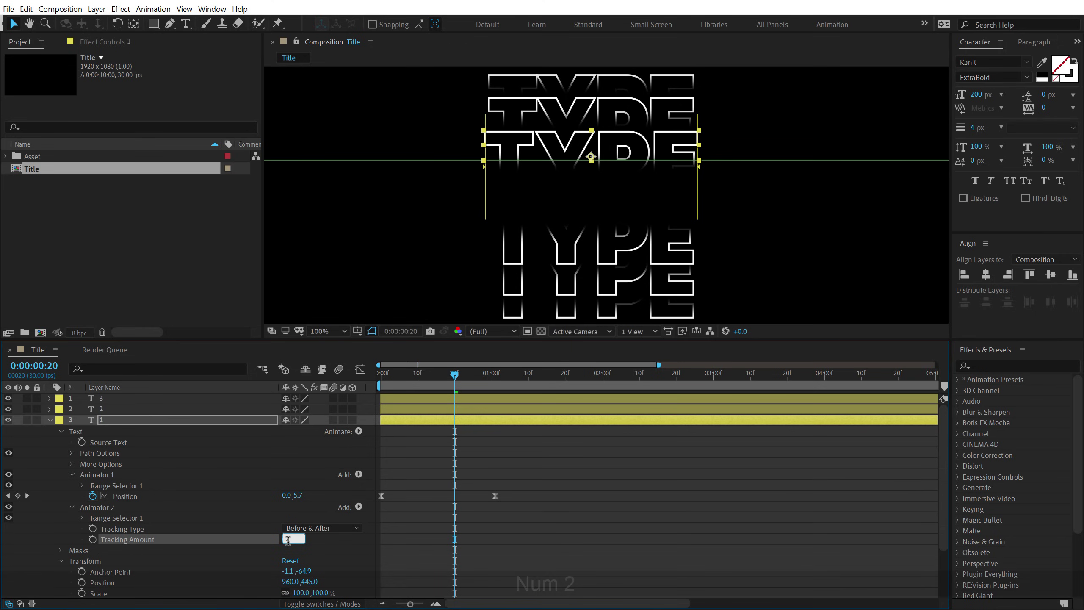
key(Return)
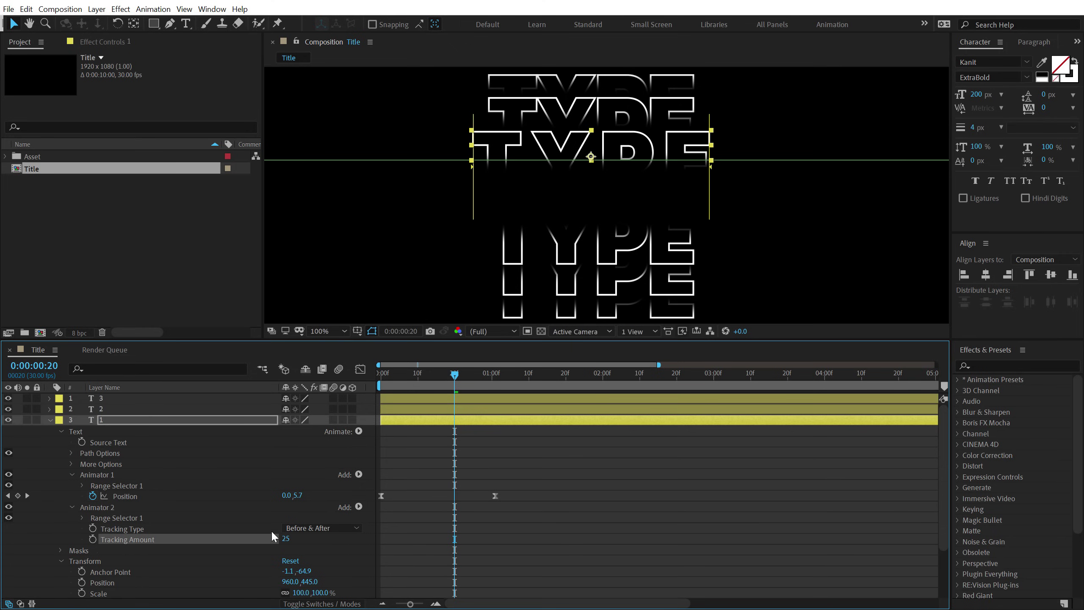
Keyframe Tracking Amount at 0 on frame 20 and 25 later.
click(82, 517)
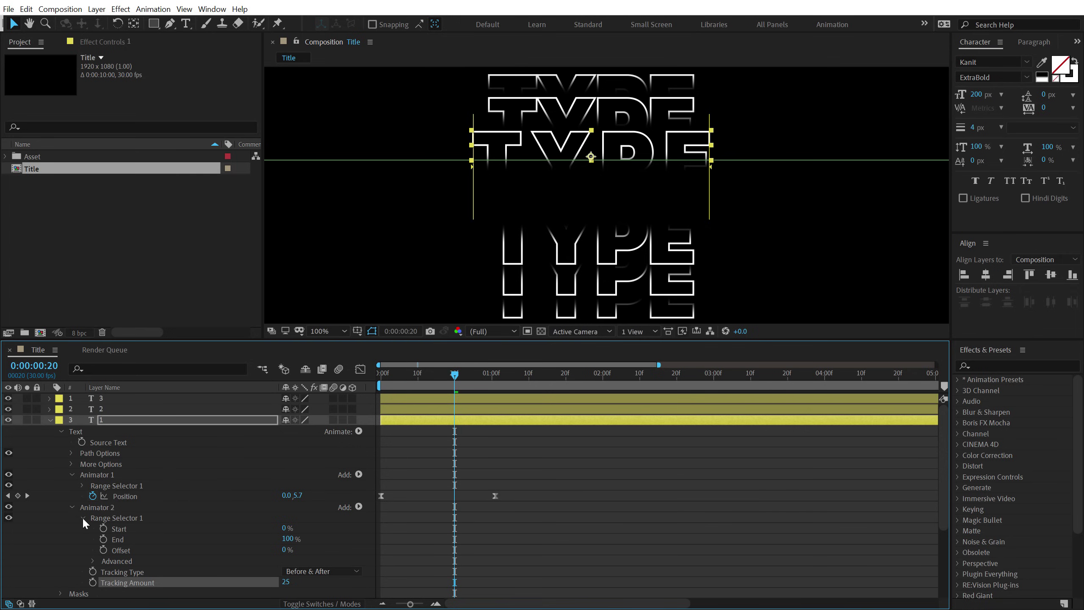
click(82, 517)
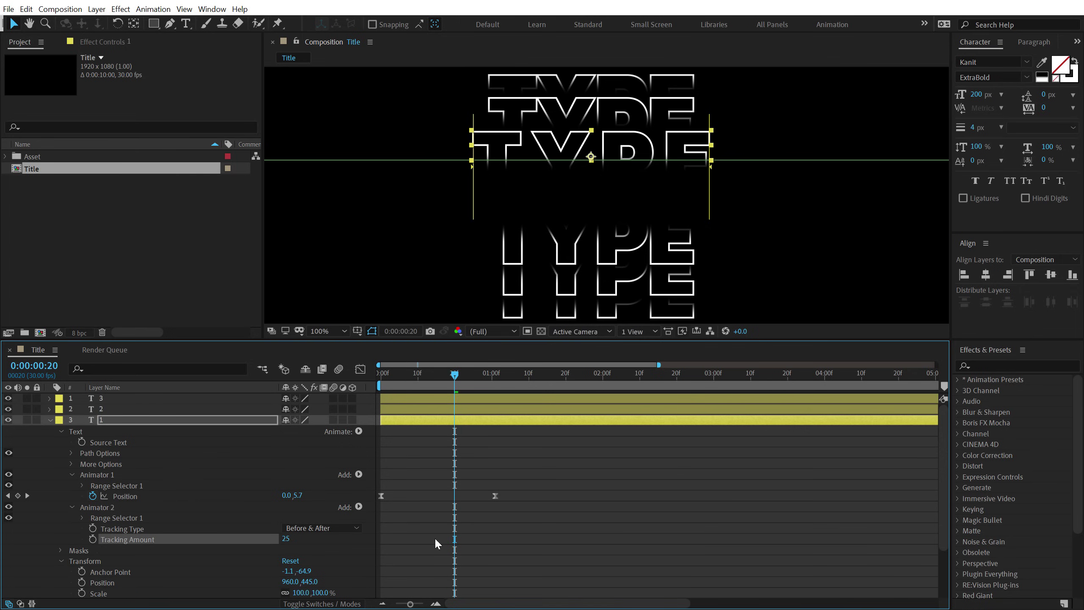
click(93, 538)
drag(454, 539, 555, 539)
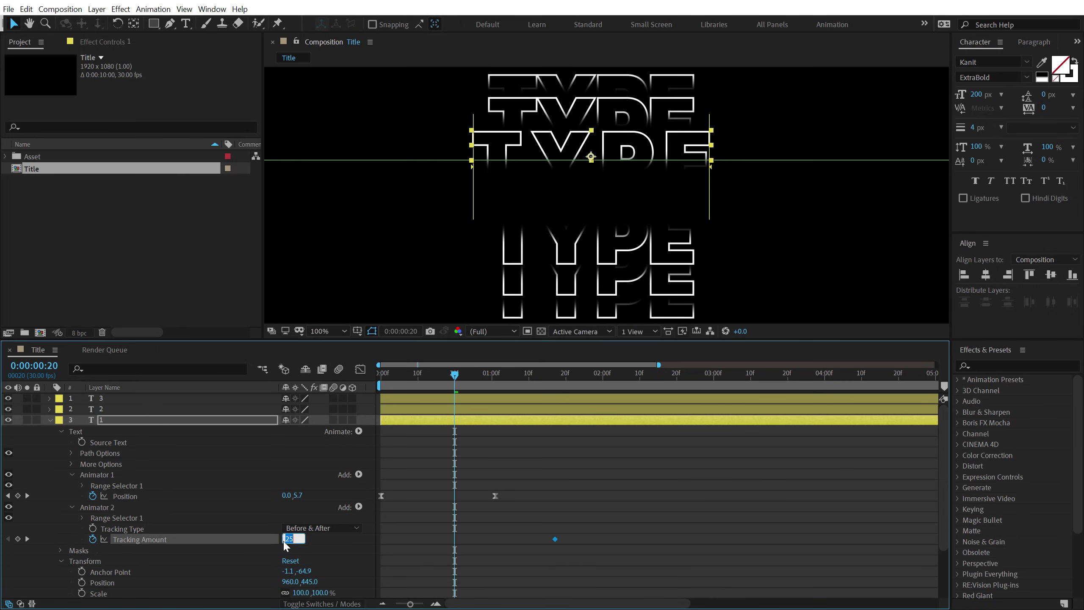
text(0)
key(Return)
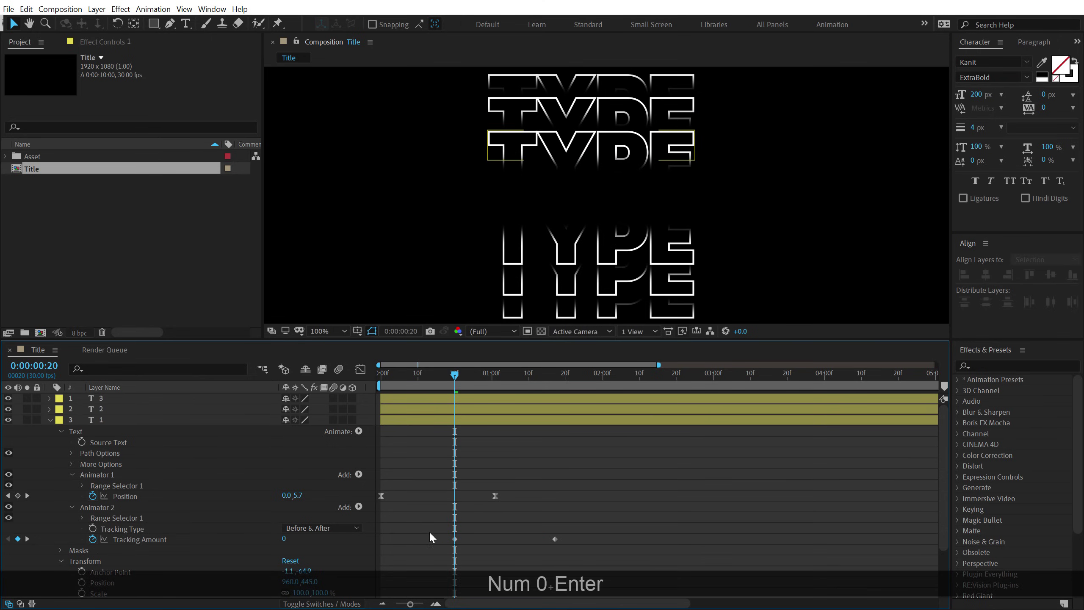
Ease both tracking keyframes into a sharp burst in the Graph Editor.
drag(432, 537, 616, 552)
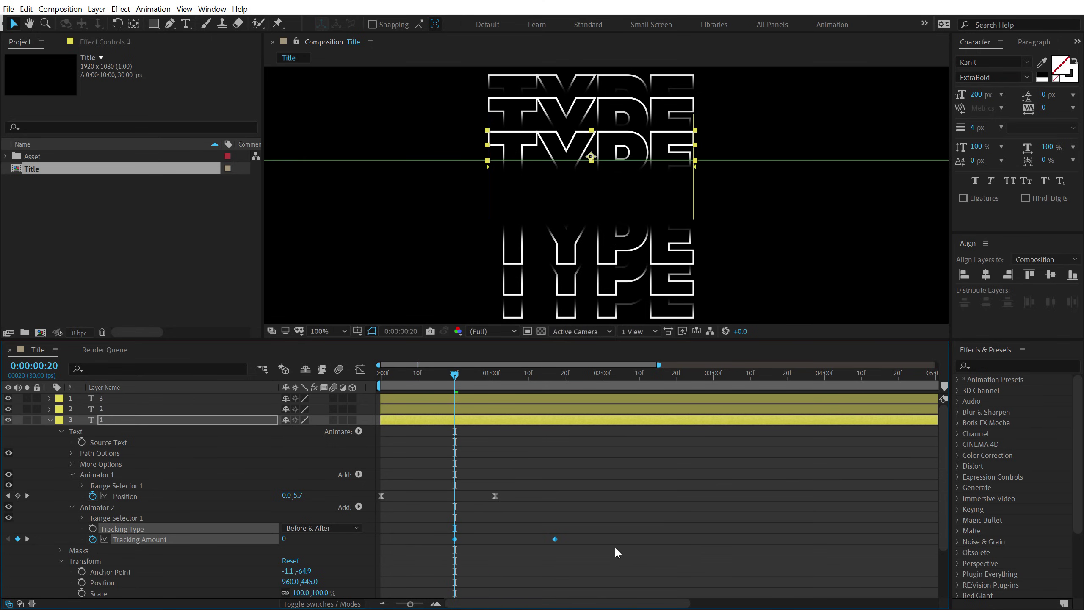
click(360, 369)
drag(492, 382, 503, 382)
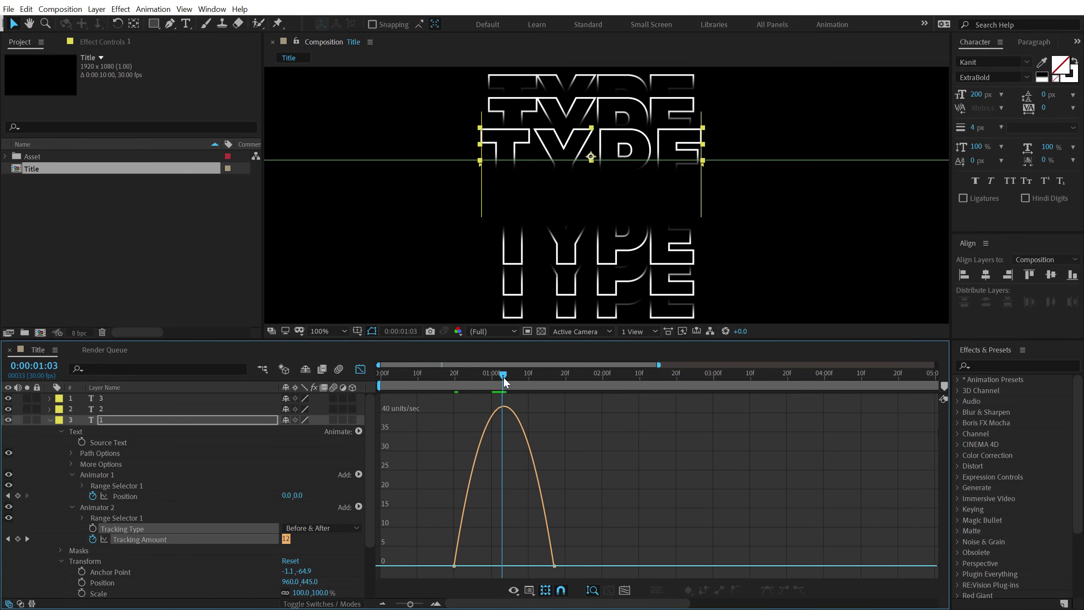
drag(493, 517, 510, 566)
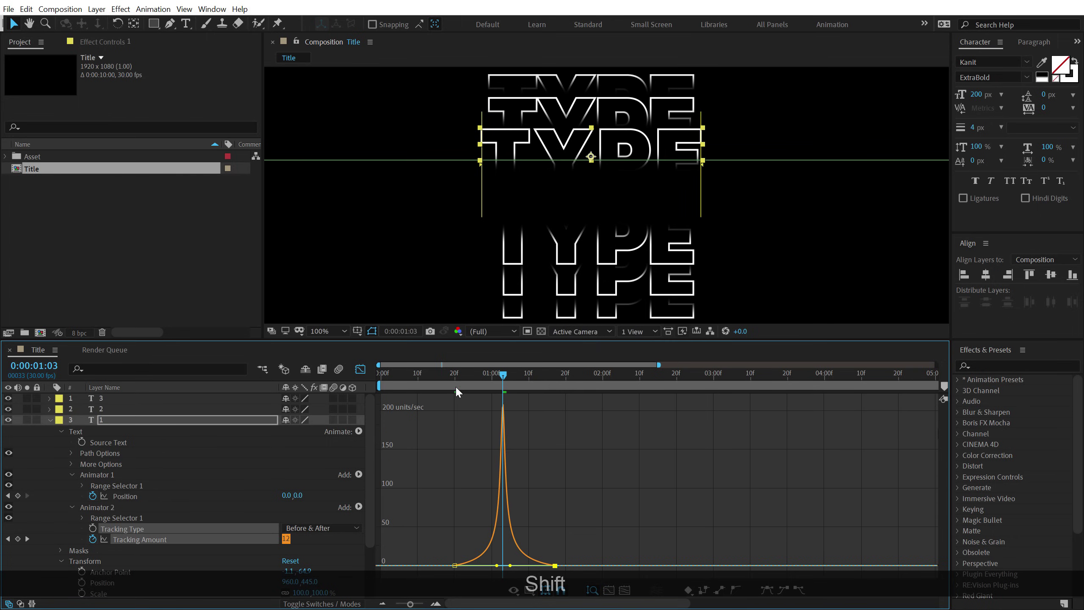
click(461, 386)
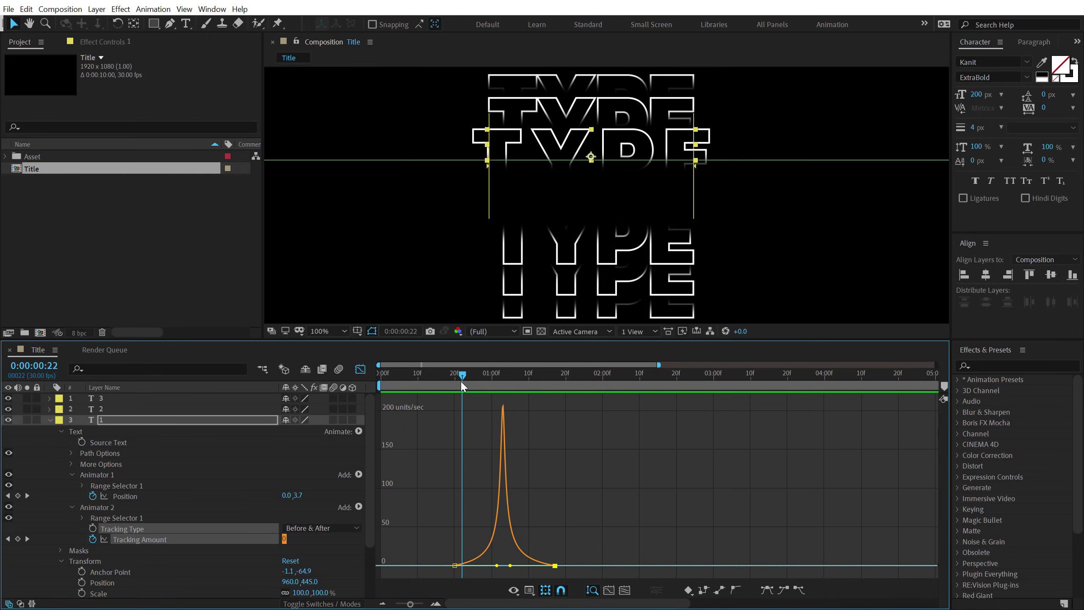
click(360, 369)
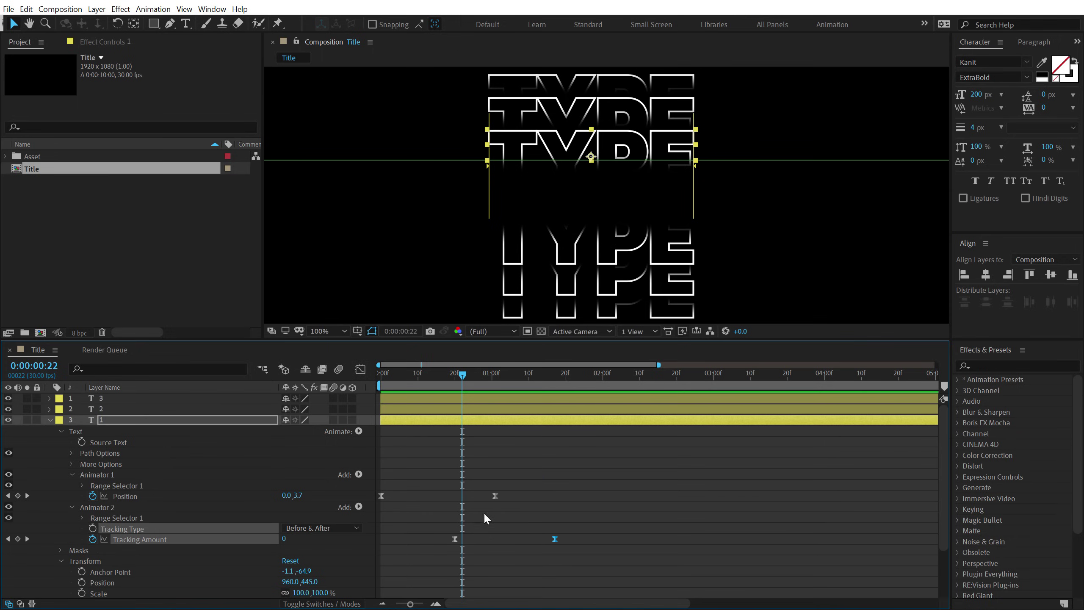
click(540, 467)
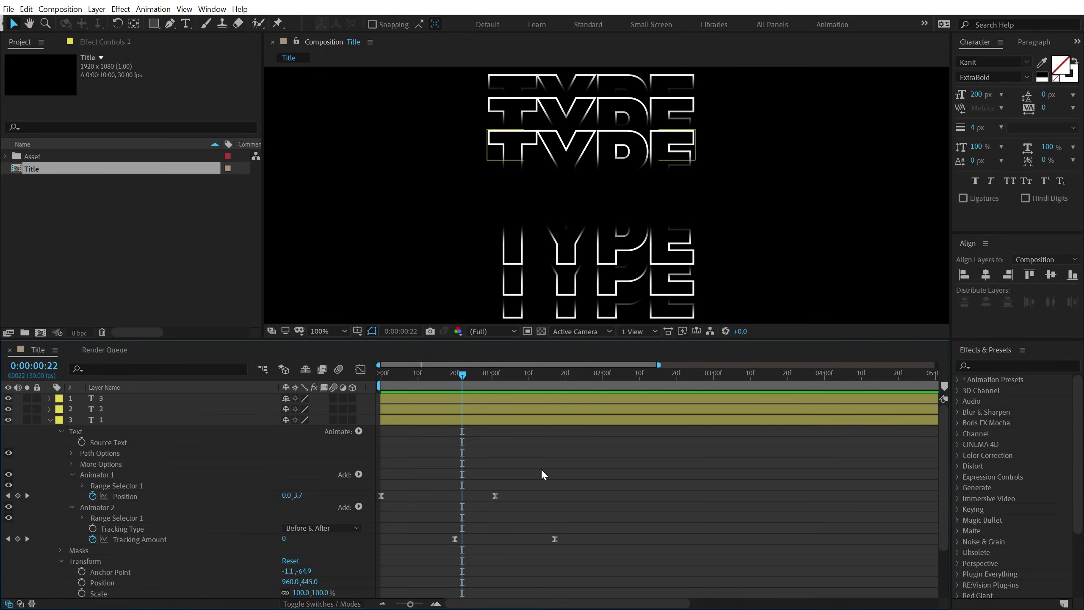
Copy both text animators from outlined copy 1 and paste them onto outlined copy 2.
click(73, 475)
click(73, 486)
click(105, 475)
key(Return)
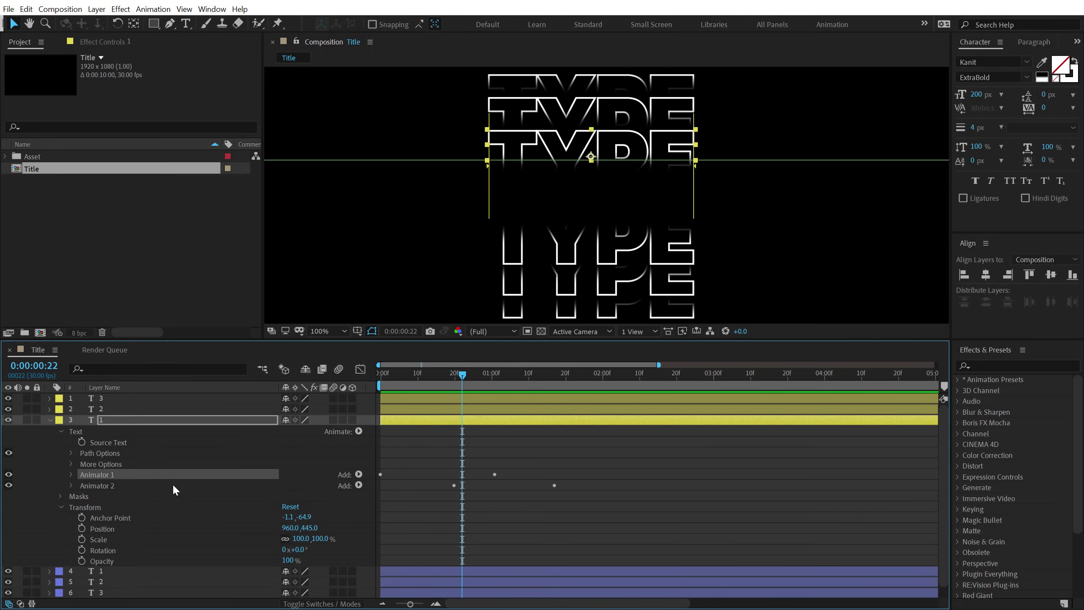
ctrl+click(105, 486)
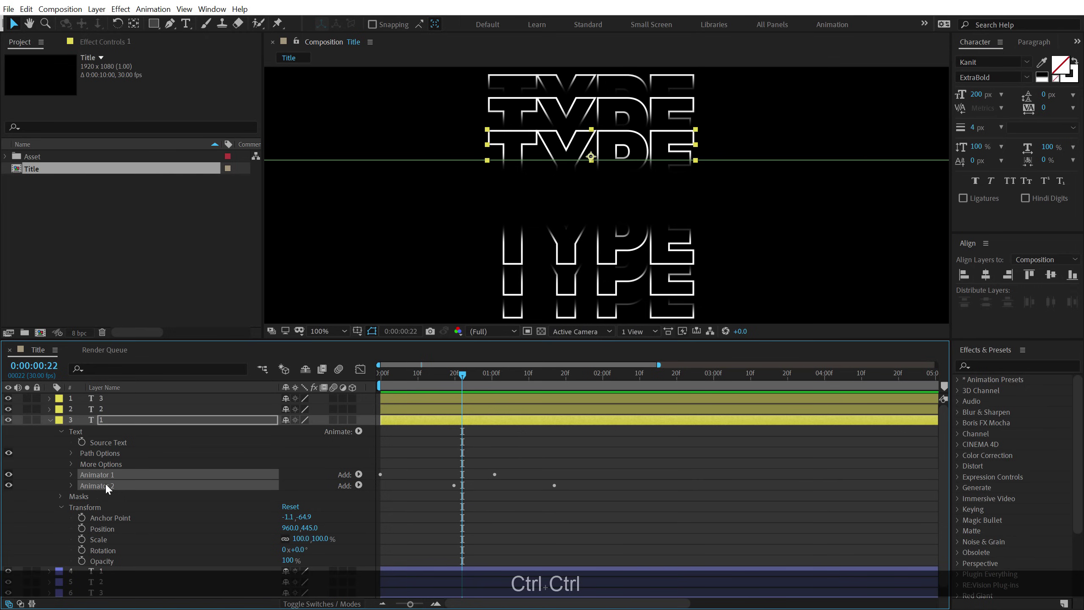
key(ctrl+c)
drag(435, 372, 354, 381)
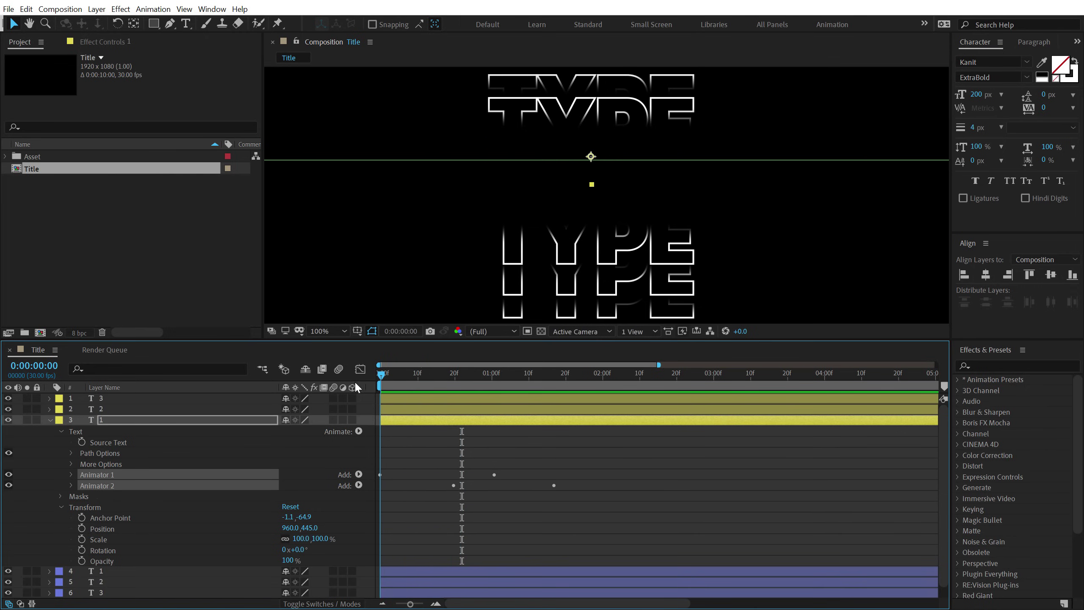
click(100, 410)
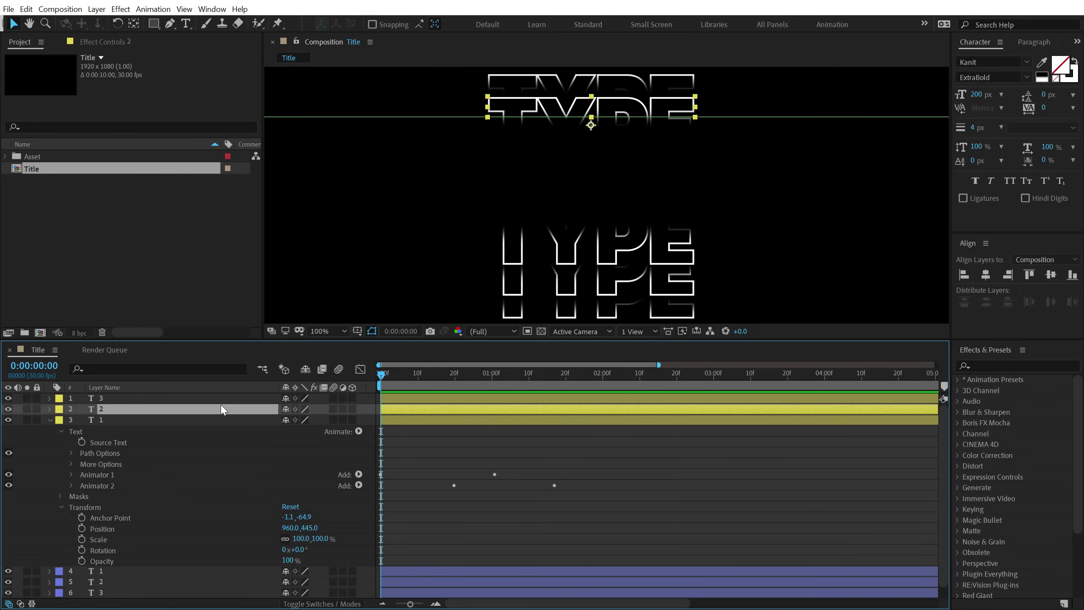
key(ctrl+v)
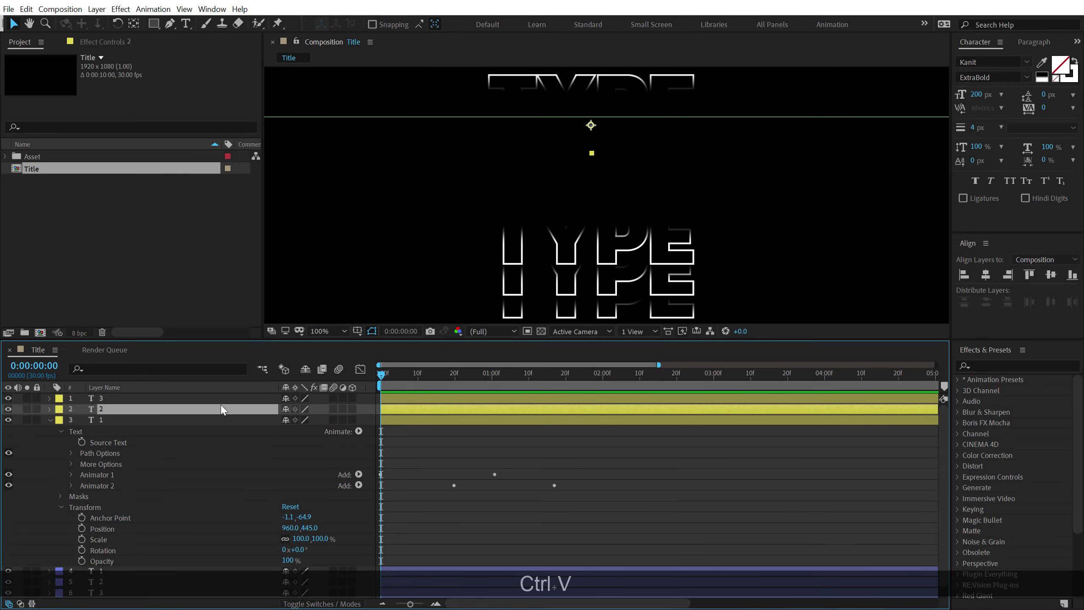
key(u)
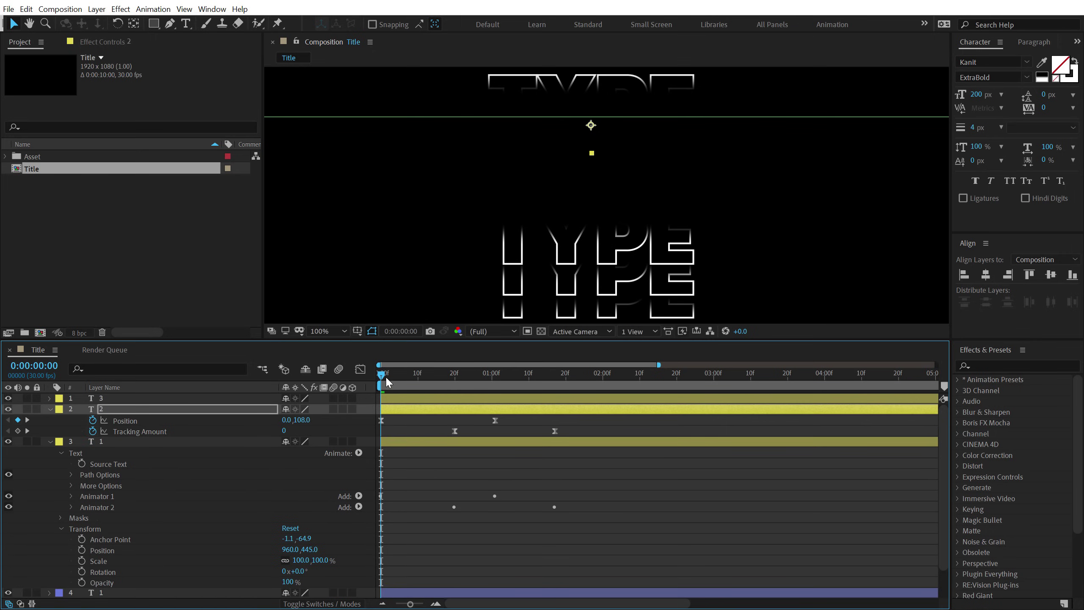
Scrub copy 2's first Position keyframe so it starts higher, at 0,-74.
drag(385, 376, 362, 384)
click(412, 467)
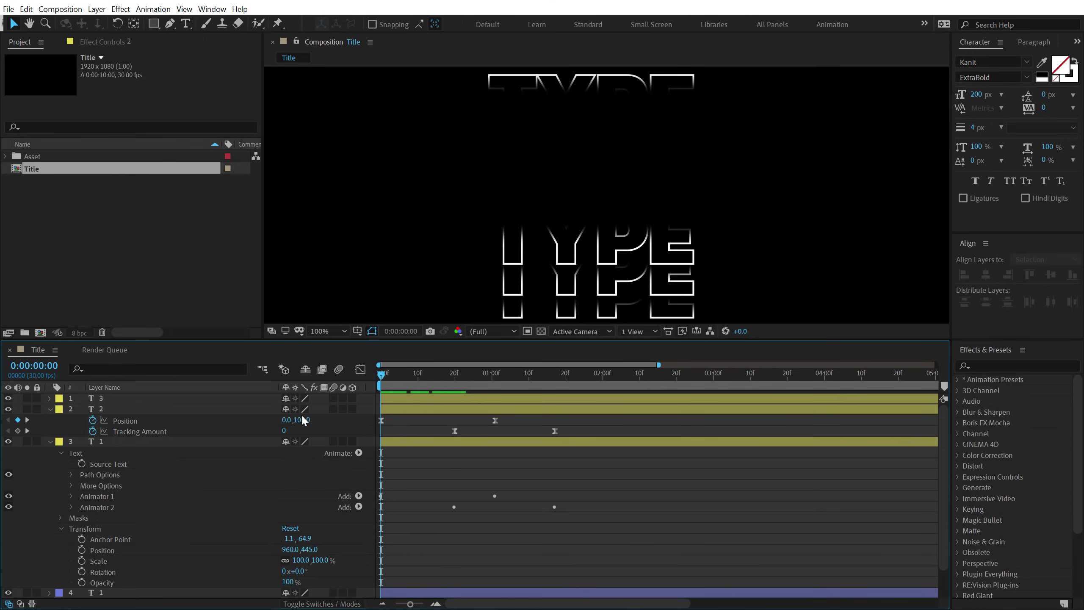
drag(304, 419, 268, 428)
click(444, 460)
drag(389, 373, 555, 386)
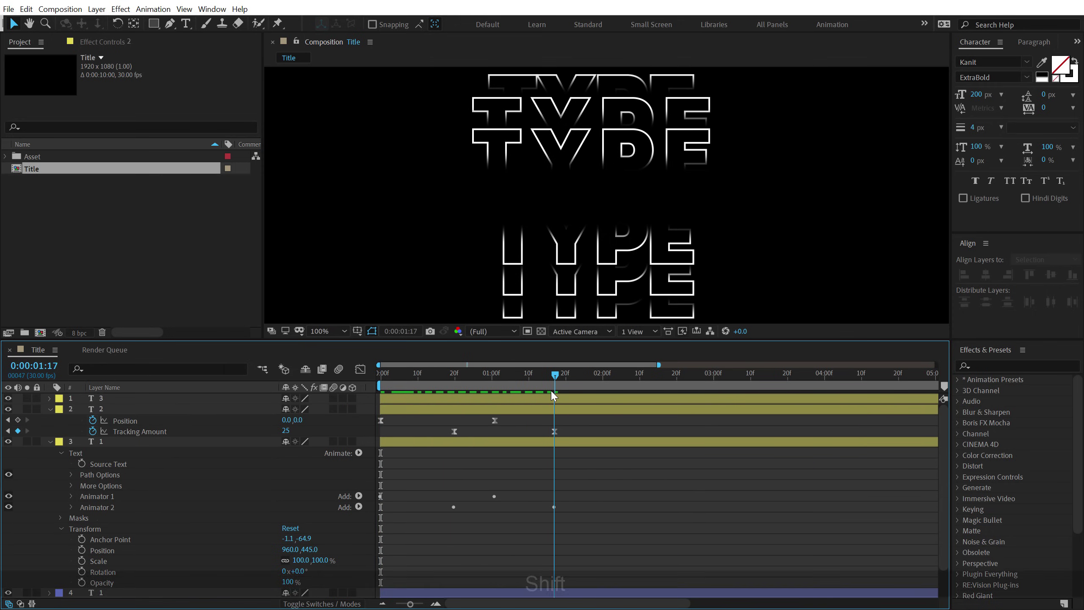
Set copy 2's Tracking Amount keyframe at 1:17 to 55 and preview the result.
shift+click(304, 432)
mouse_move(291, 431)
mouse_down()
mouse_move(302, 432)
mouse_move(288, 437)
mouse_up()
click(288, 432)
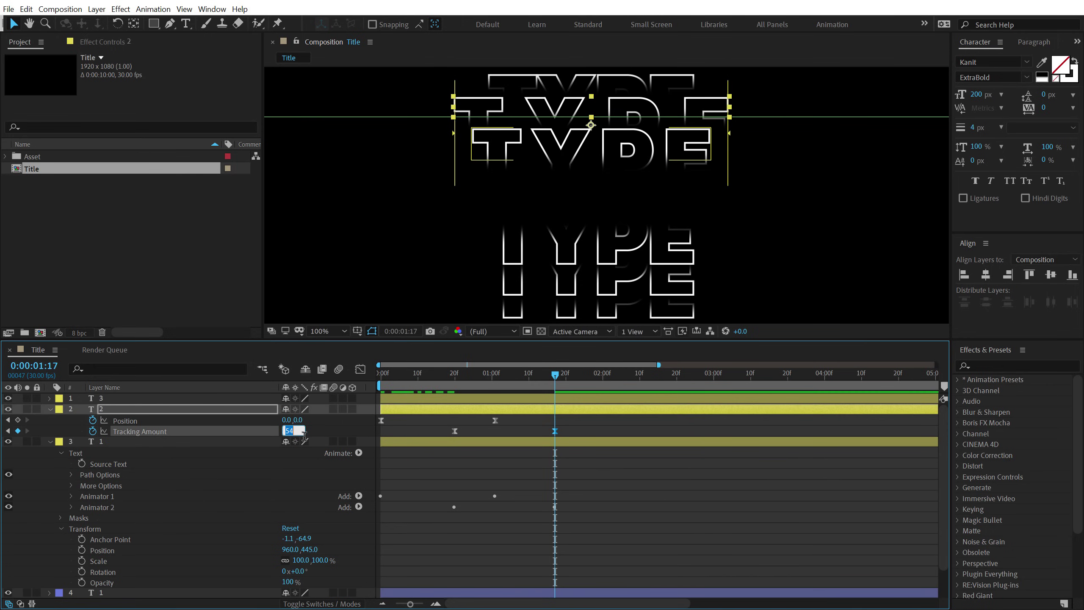
text(55)
key(Return)
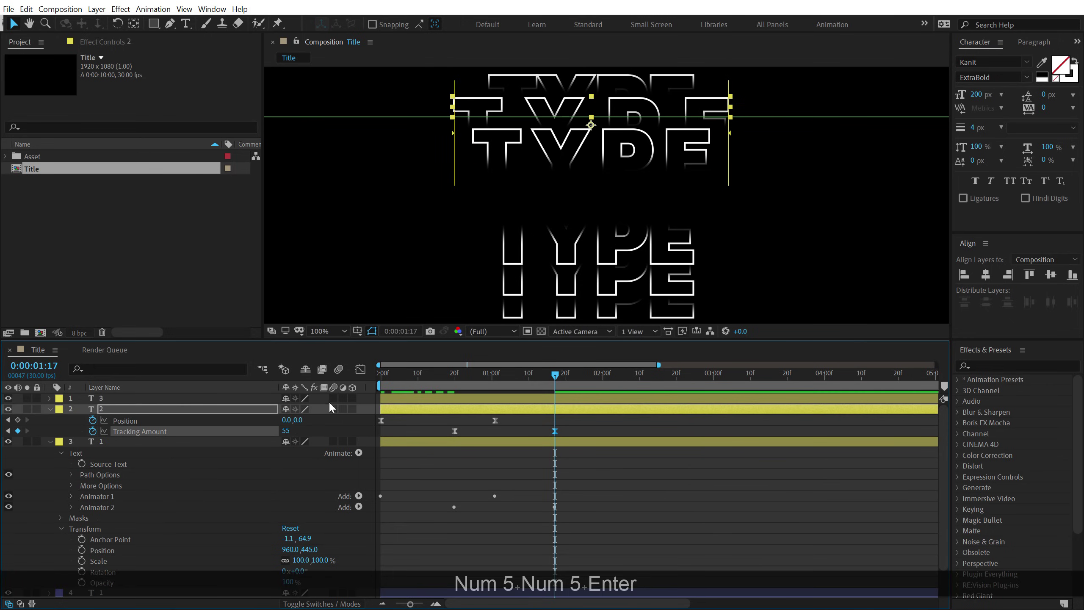
drag(371, 377, 211, 401)
Paste the slide keyframes onto the top TYPE copy and set its starting Position Y to 57.
click(130, 399)
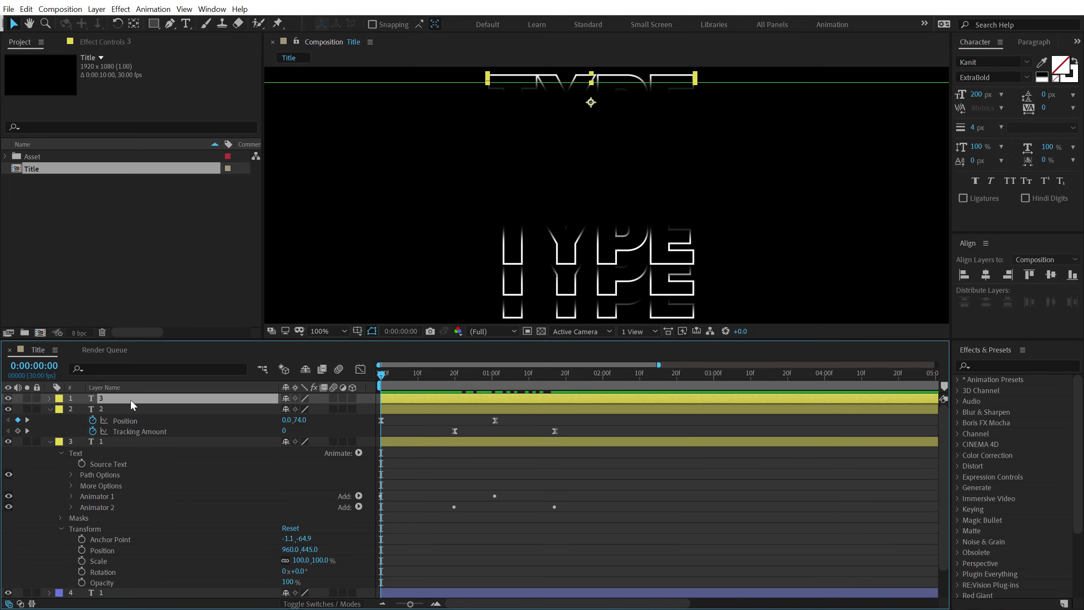
key(ctrl+v)
key(u)
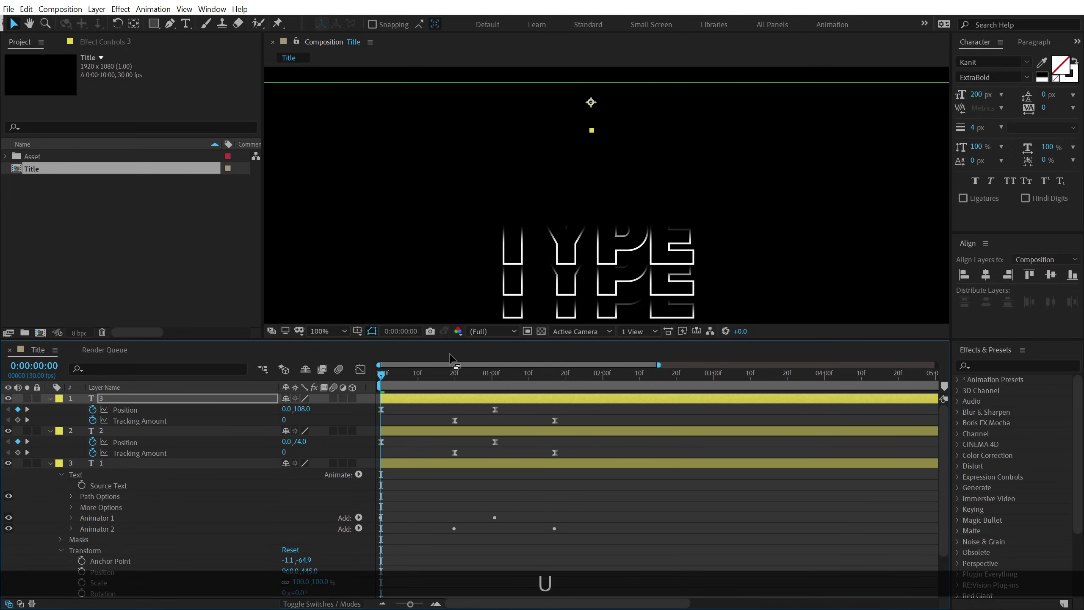
click(278, 406)
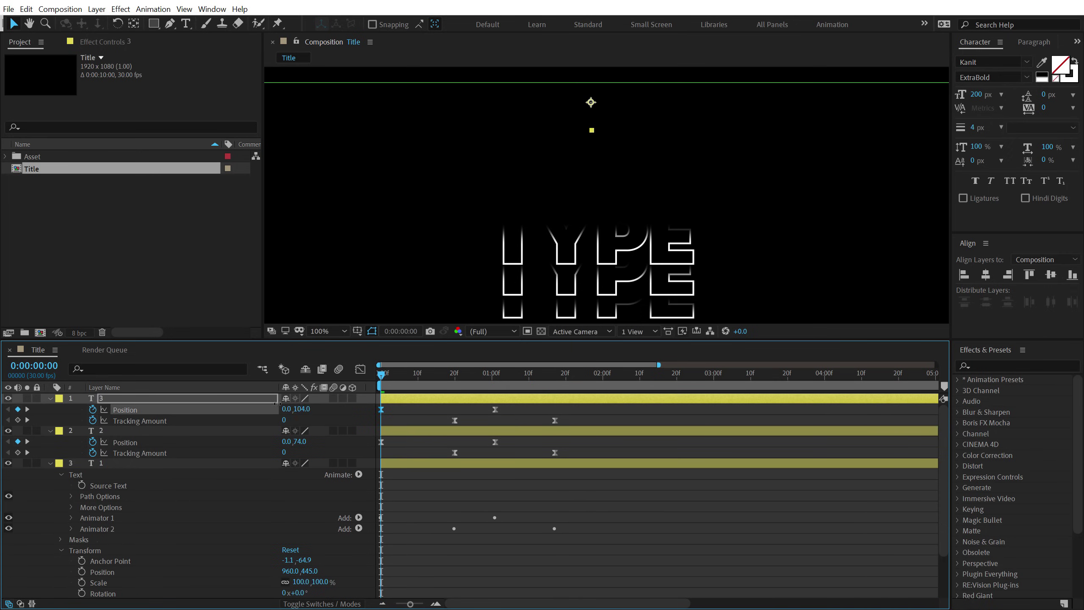
scroll(587, 197, up, 2)
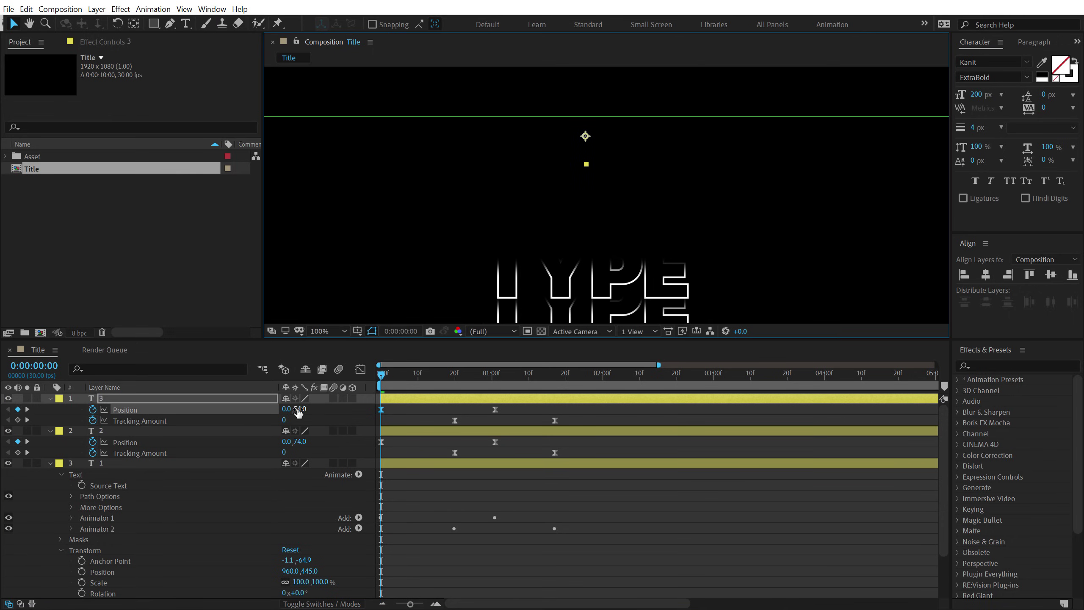
drag(299, 412, 286, 412)
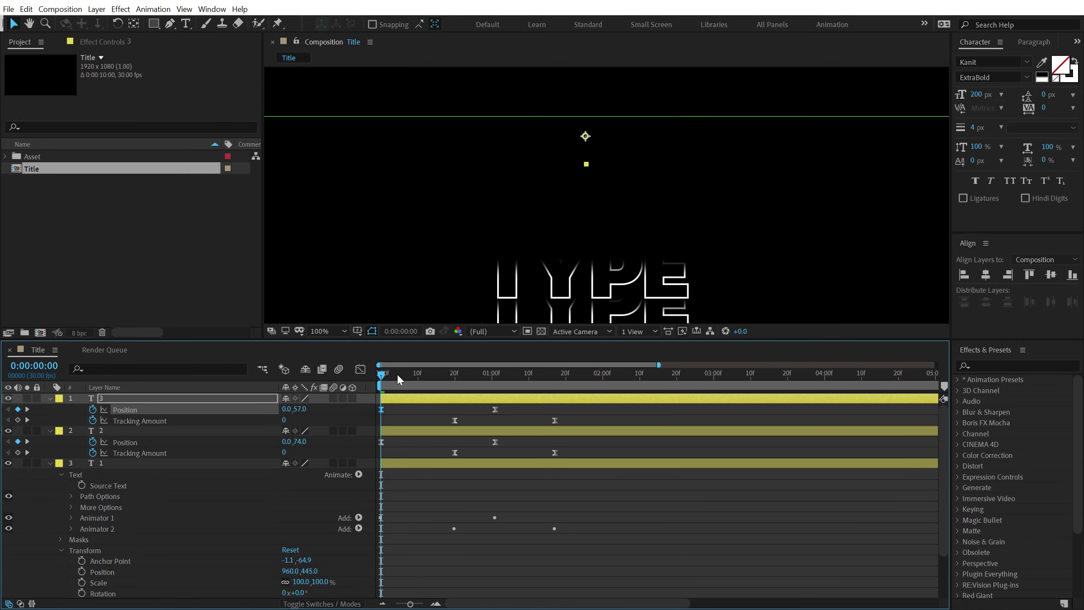
drag(397, 375, 555, 386)
Set the top copy's final Tracking Amount to 90 and preview all copies at 50% zoom.
drag(285, 419, 318, 417)
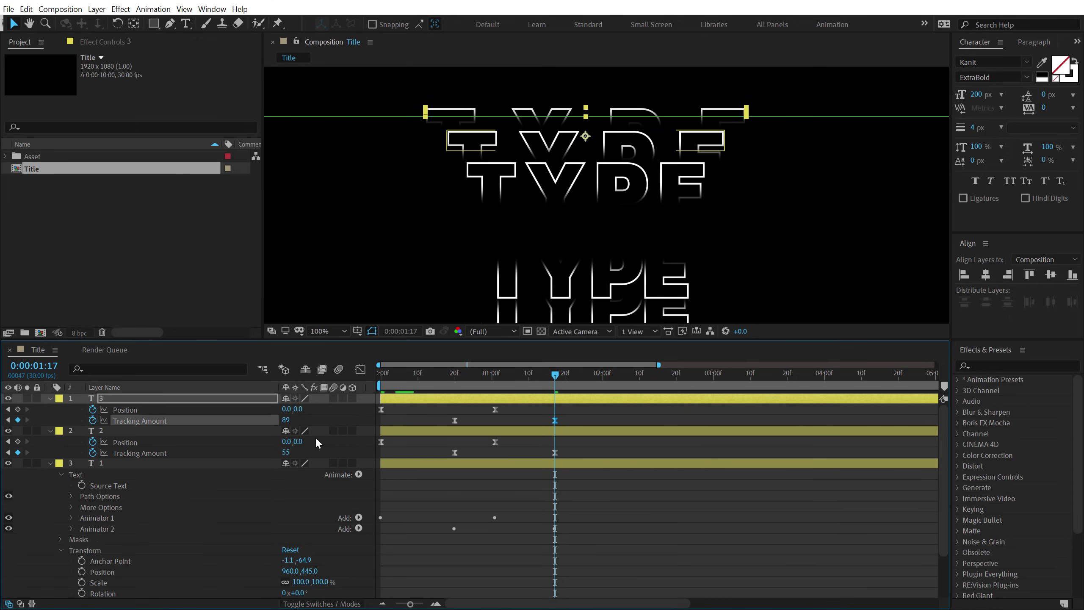
text(90)
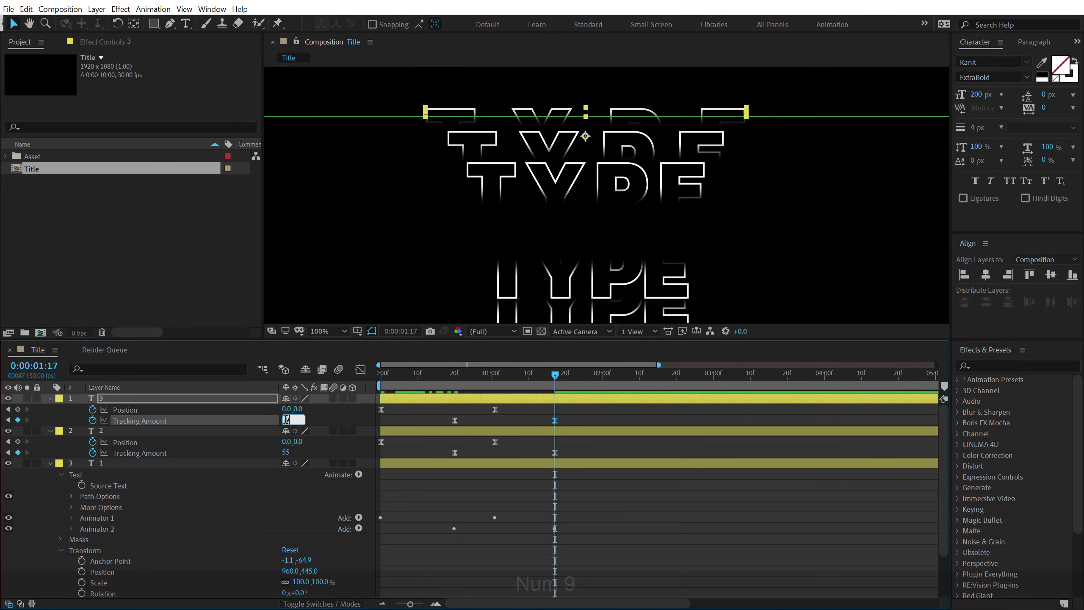
key(Return)
click(597, 489)
scroll(598, 213, down, 2)
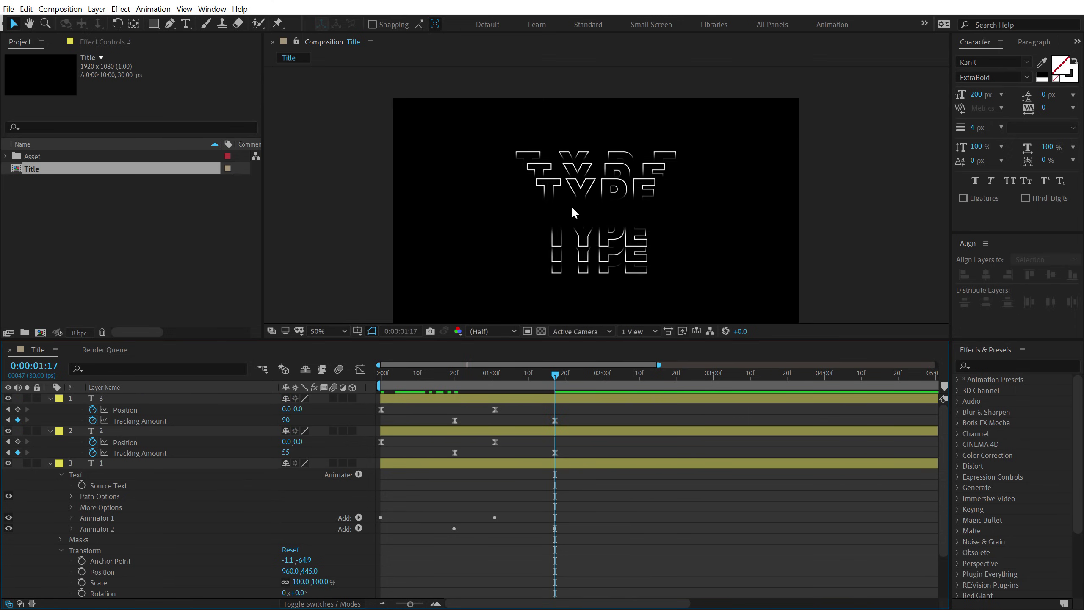
drag(385, 371, 545, 386)
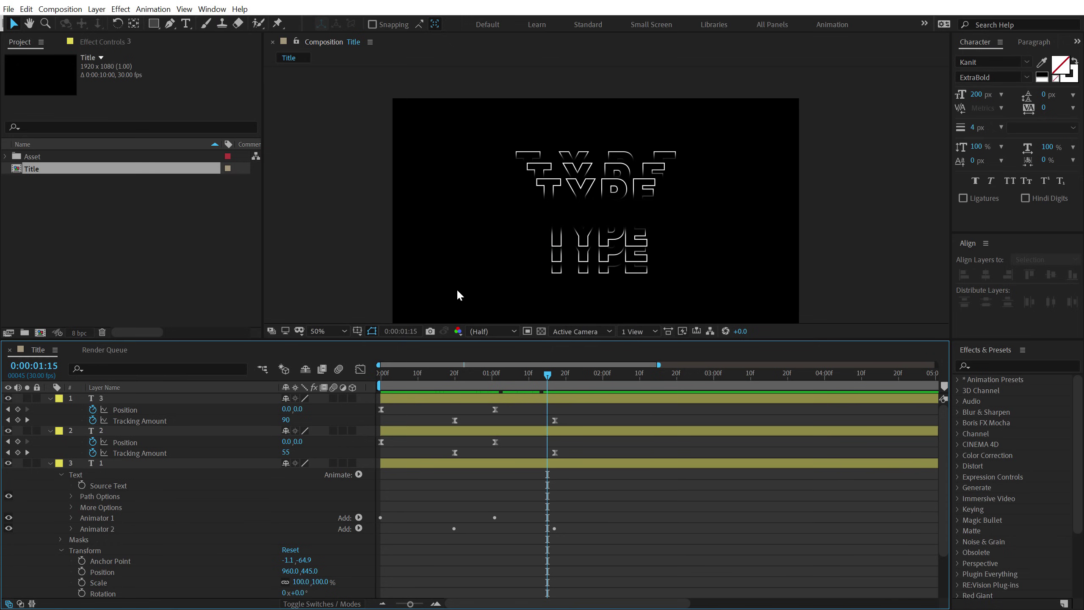
Collapse the properties of layers 1–3 and return to the start of the timeline.
click(56, 400)
click(49, 398)
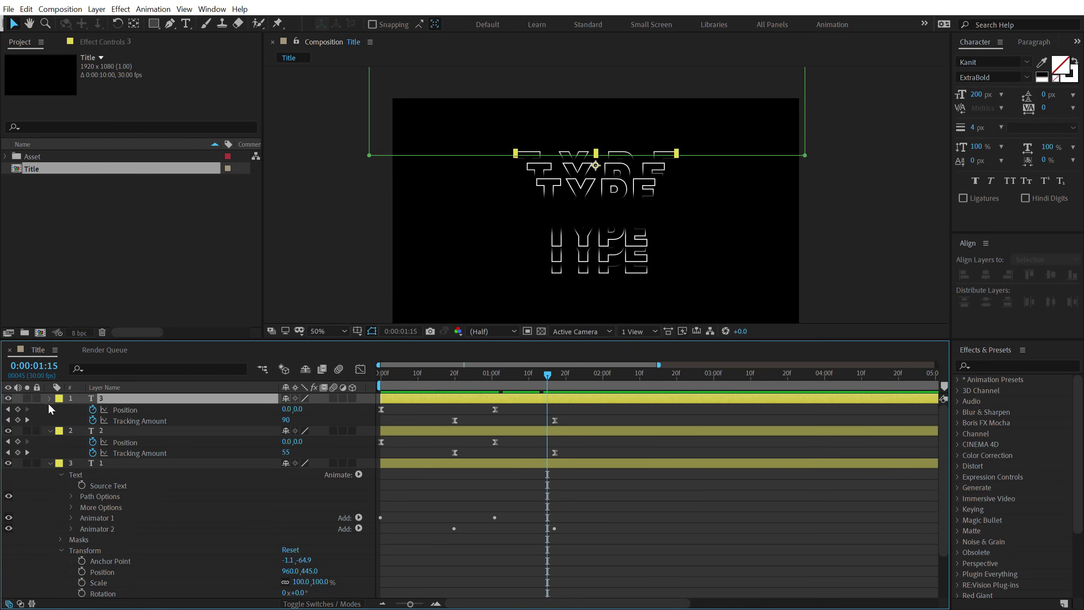
click(50, 398)
click(51, 409)
click(50, 420)
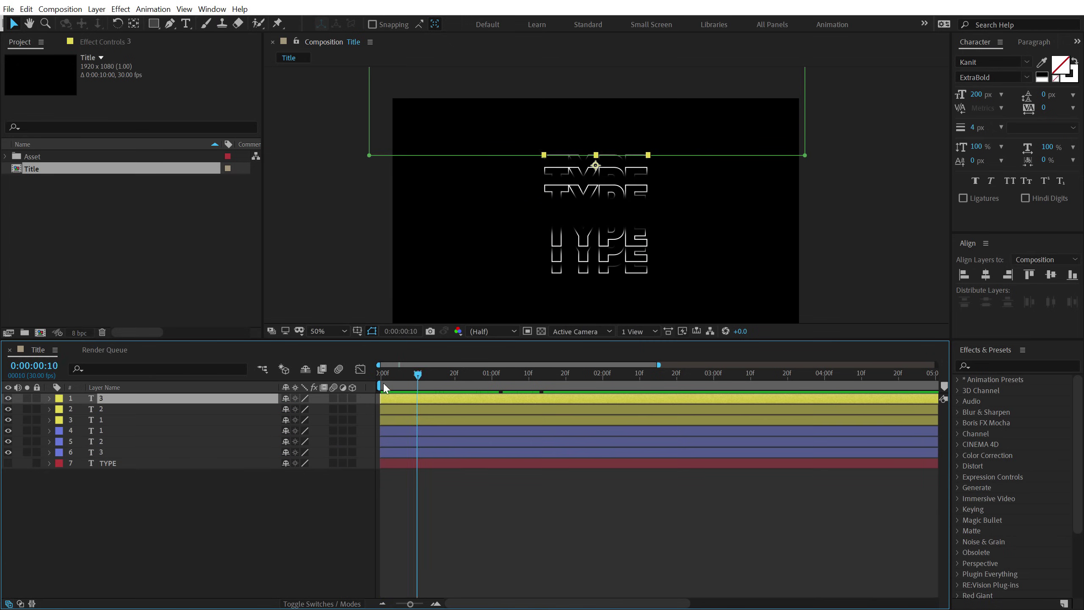
click(384, 388)
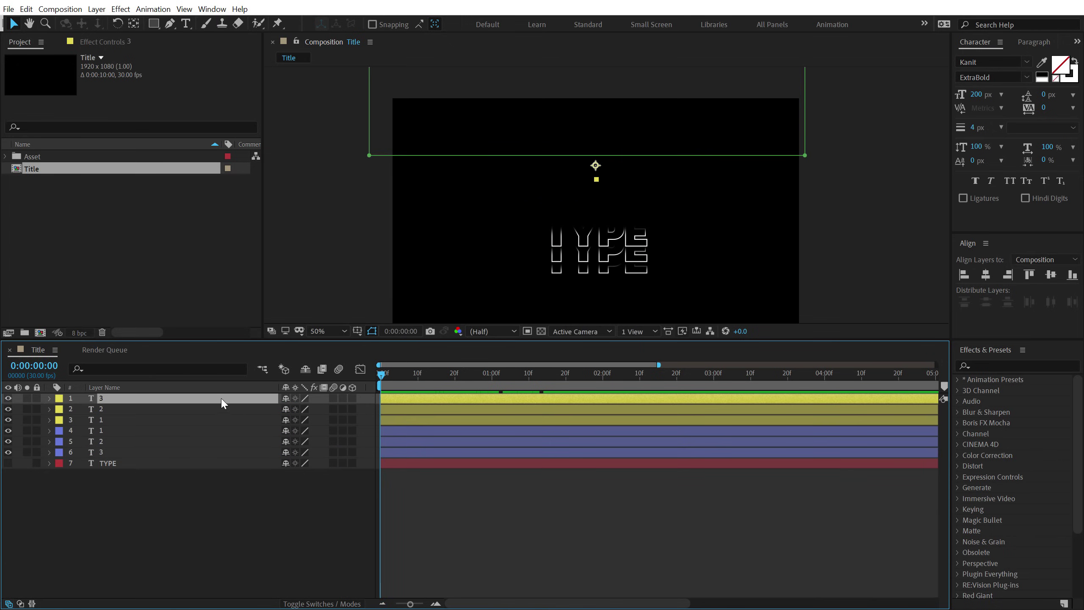
Paste the slide keyframes onto layer 4 and raise its starting Position height.
click(107, 431)
key(ctrl+v)
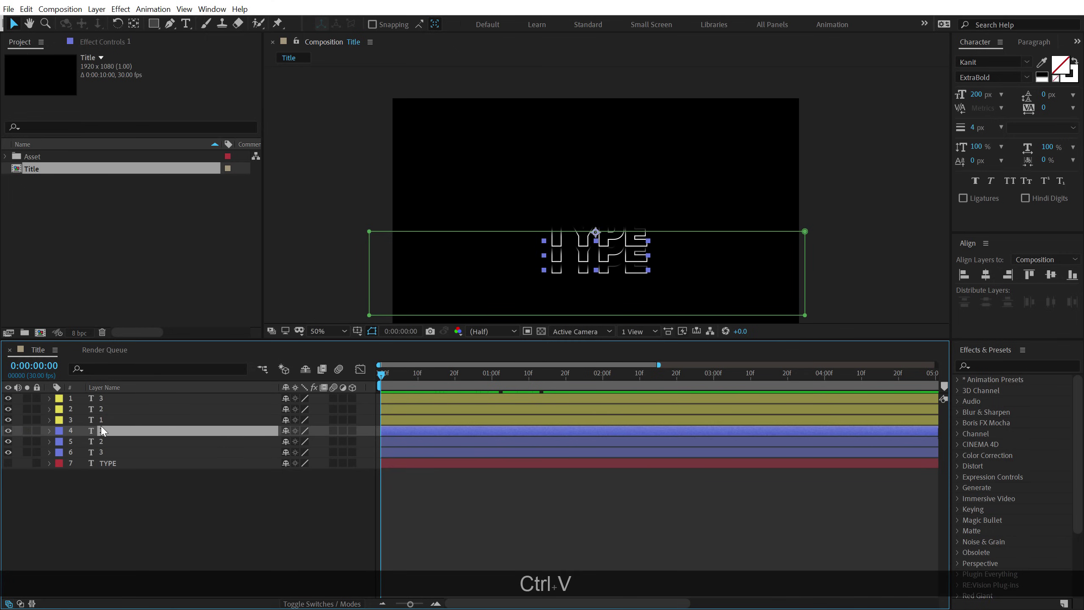
key(u)
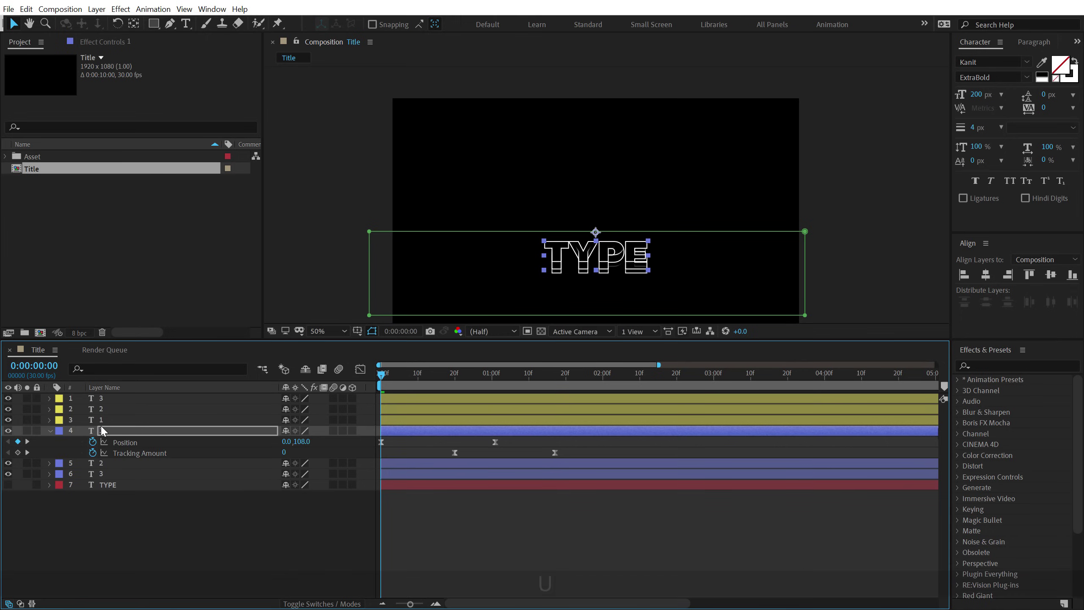
click(234, 515)
click(302, 441)
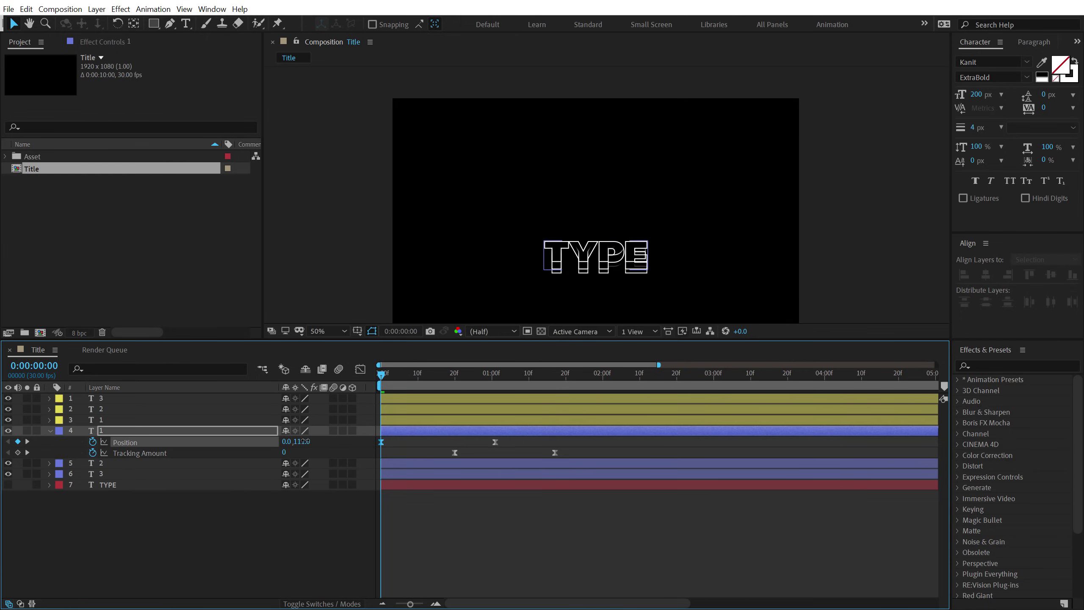
text(1)
key(Return)
drag(219, 448, 189, 452)
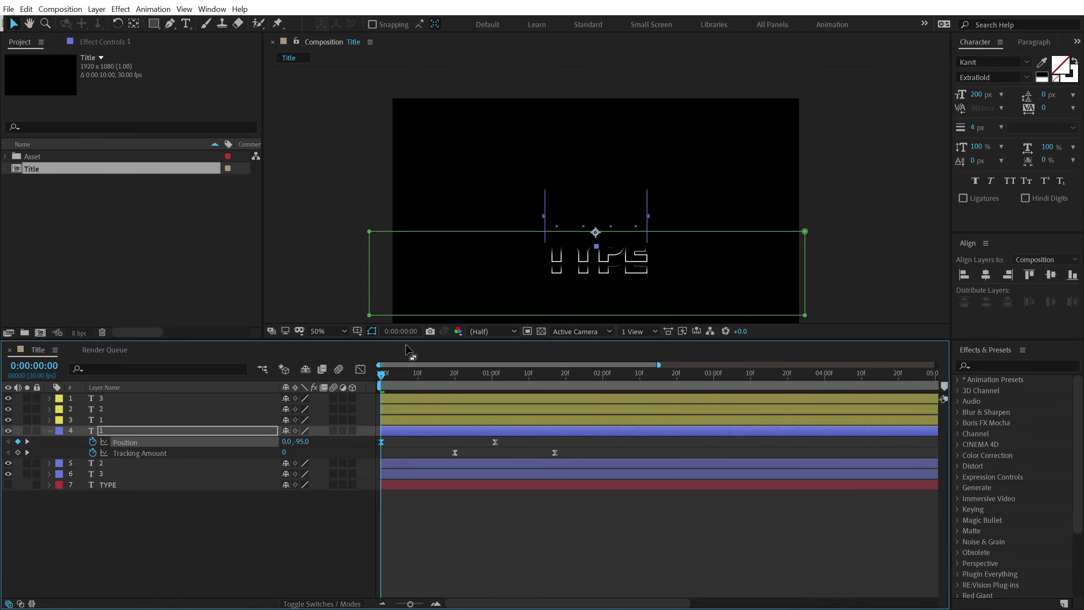
mouse_move(378, 380)
mouse_down()
mouse_move(552, 384)
mouse_move(375, 395)
mouse_up()
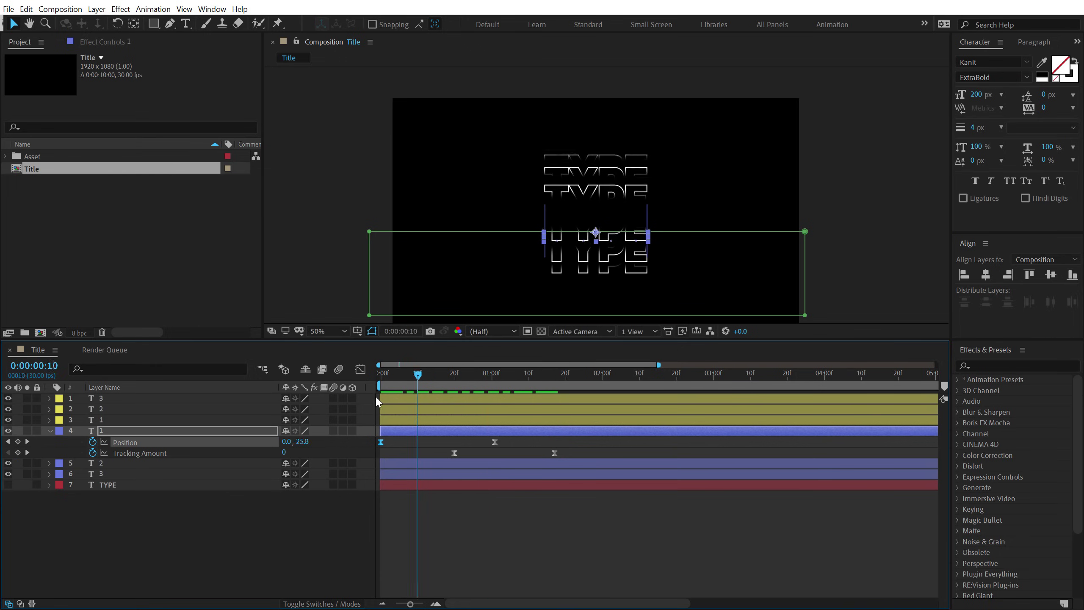
Paste the slide keyframes onto layers 5 and 6 and set their starting heights.
click(110, 463)
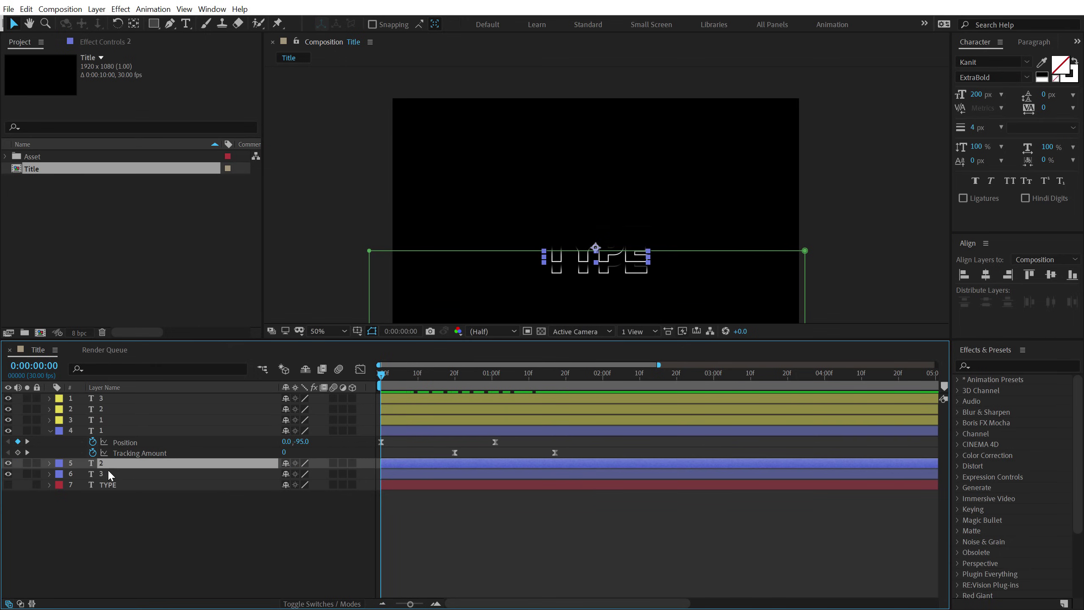
ctrl+click(179, 472)
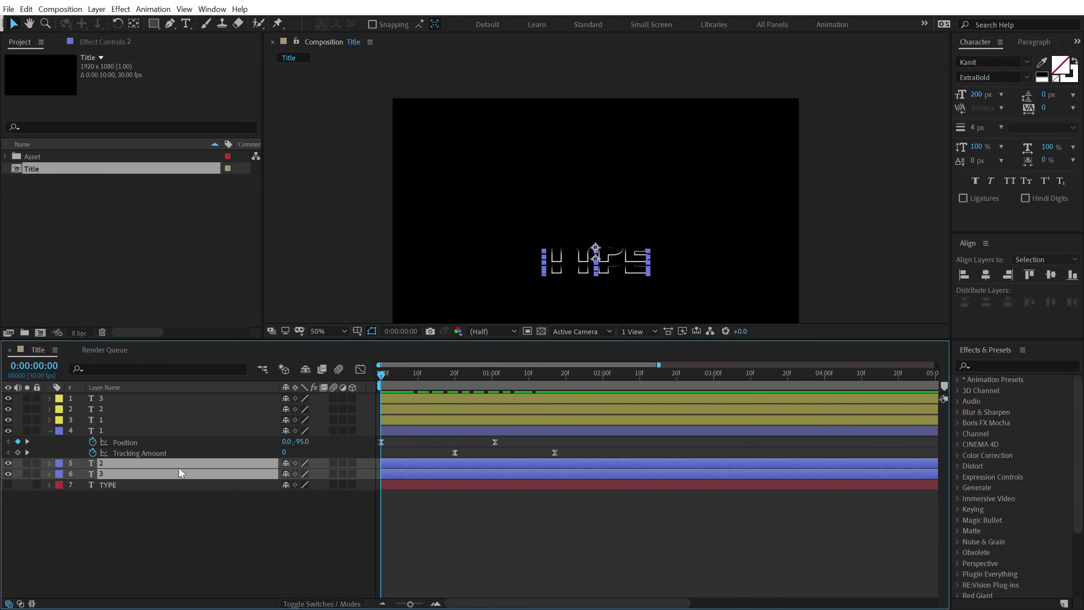
key(ctrl+v)
key(u)
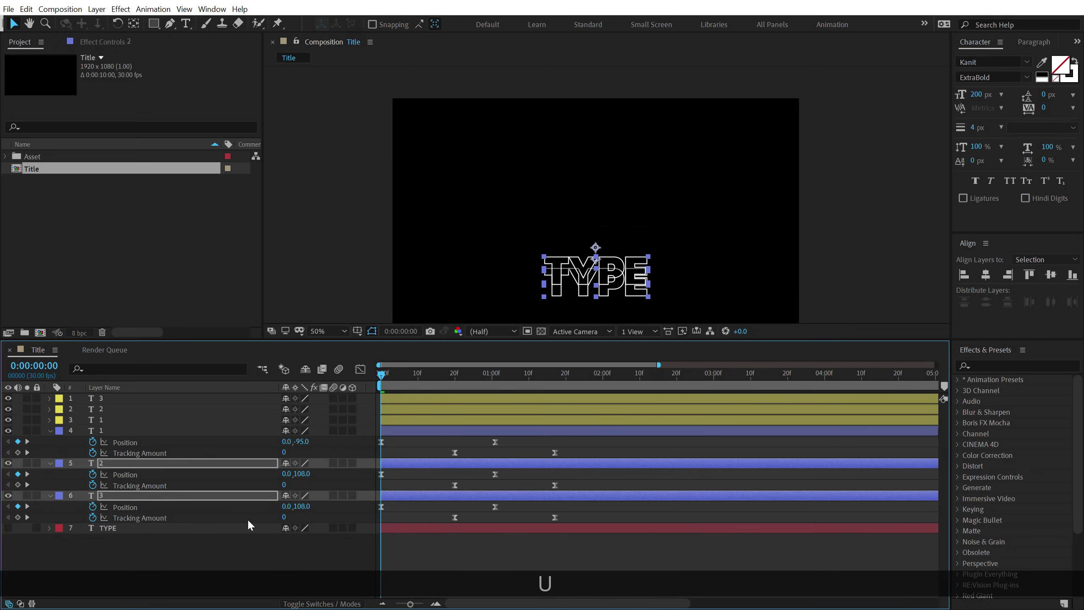
drag(302, 473, 178, 475)
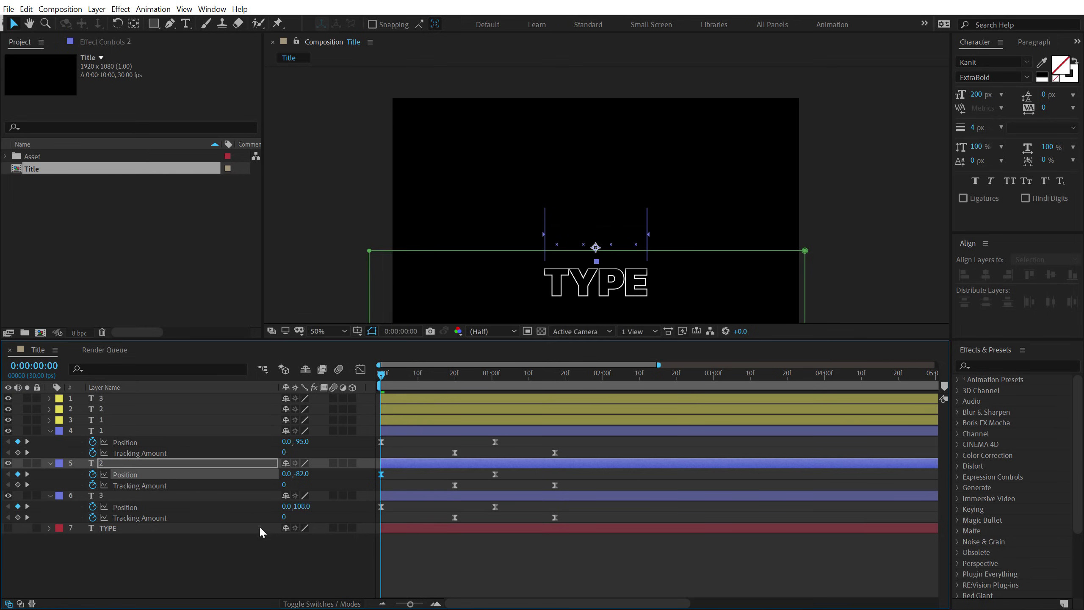
drag(303, 506, 176, 515)
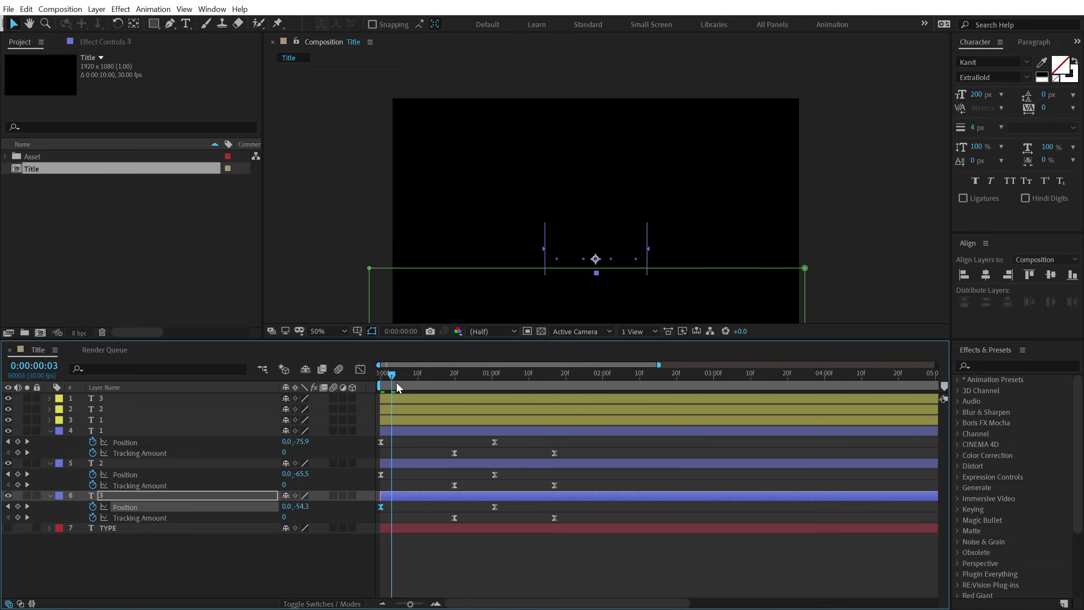
drag(396, 381, 549, 382)
Set the lower copies' end Tracking Amounts to 55 and 90, then select all layers.
click(422, 409)
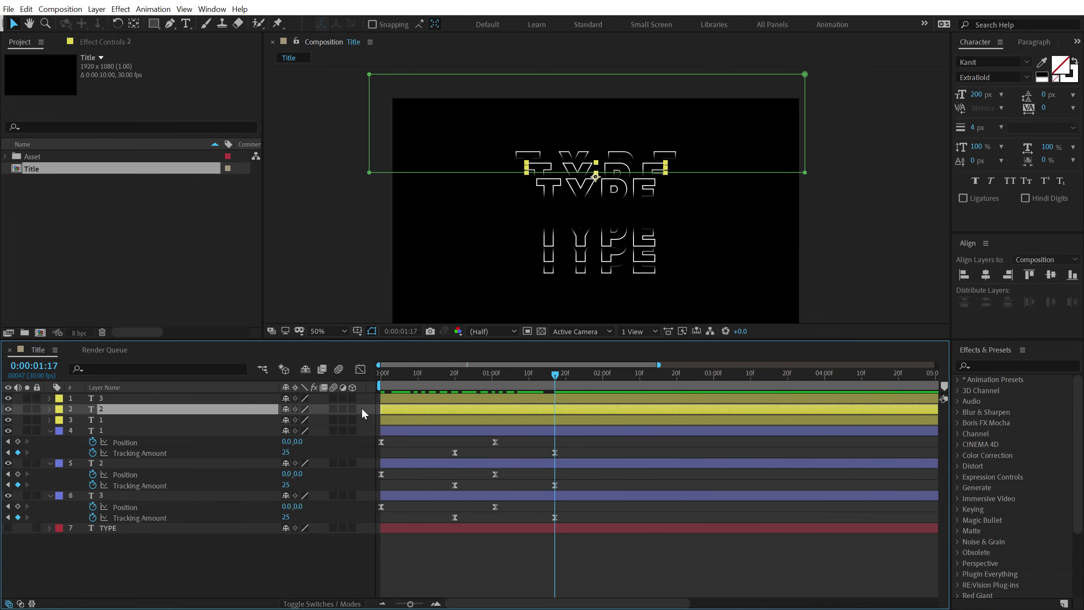
key(u)
click(189, 397)
key(u)
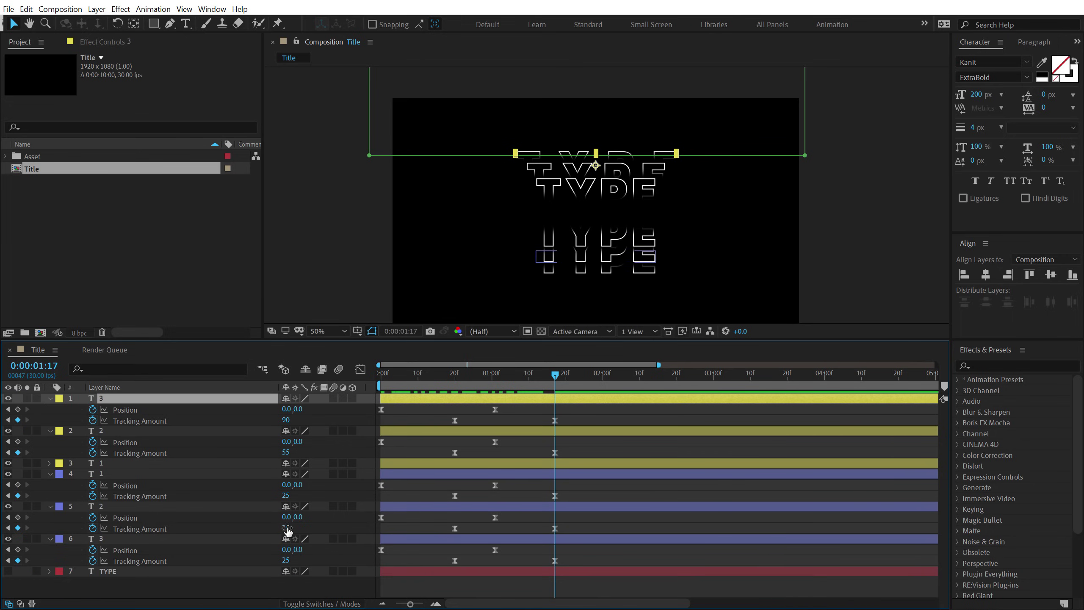
text(55)
key(Return)
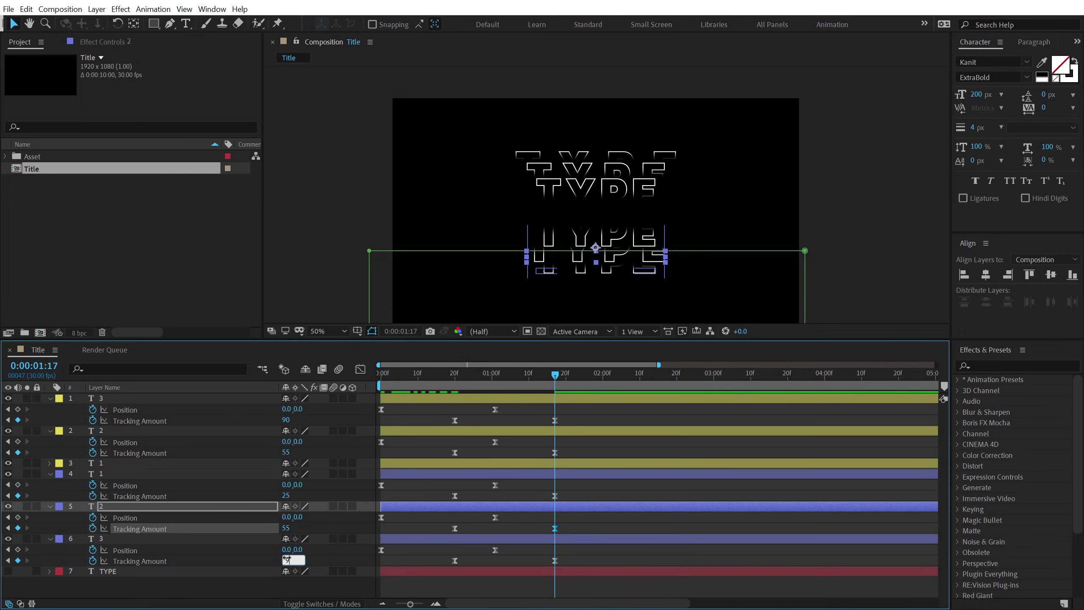
text(90)
key(Return)
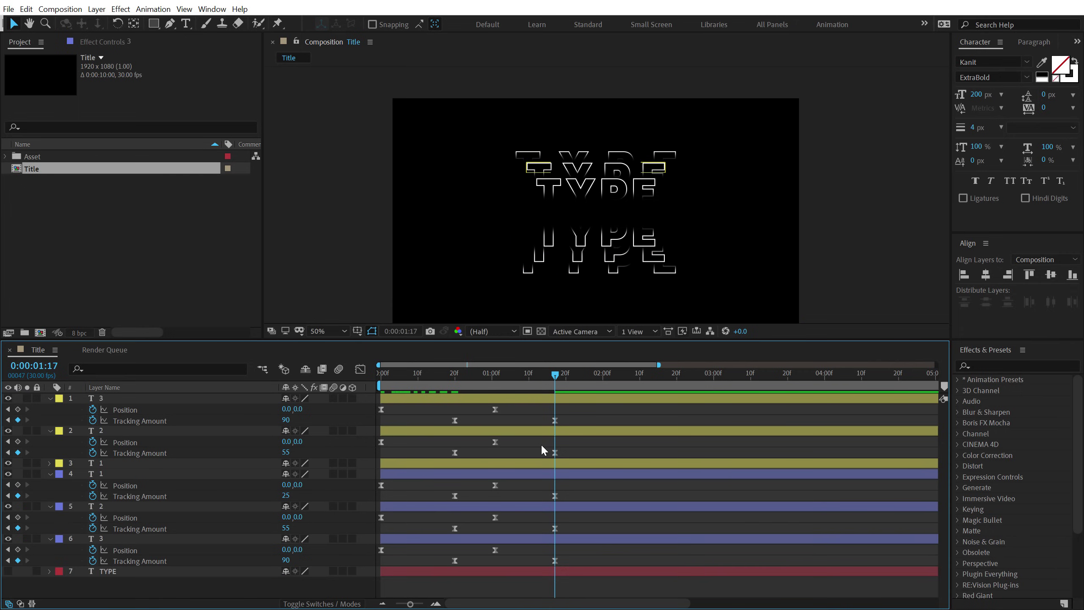
key(ctrl+a)
Collapse all layer properties and make the solid white TYPE layer visible.
key(u)
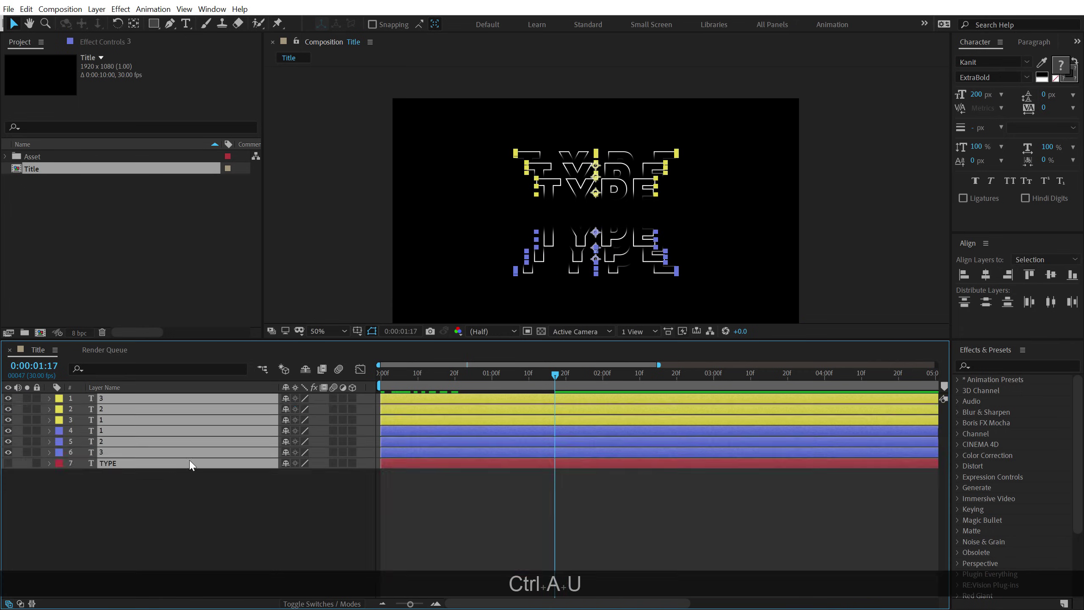
click(95, 496)
click(8, 463)
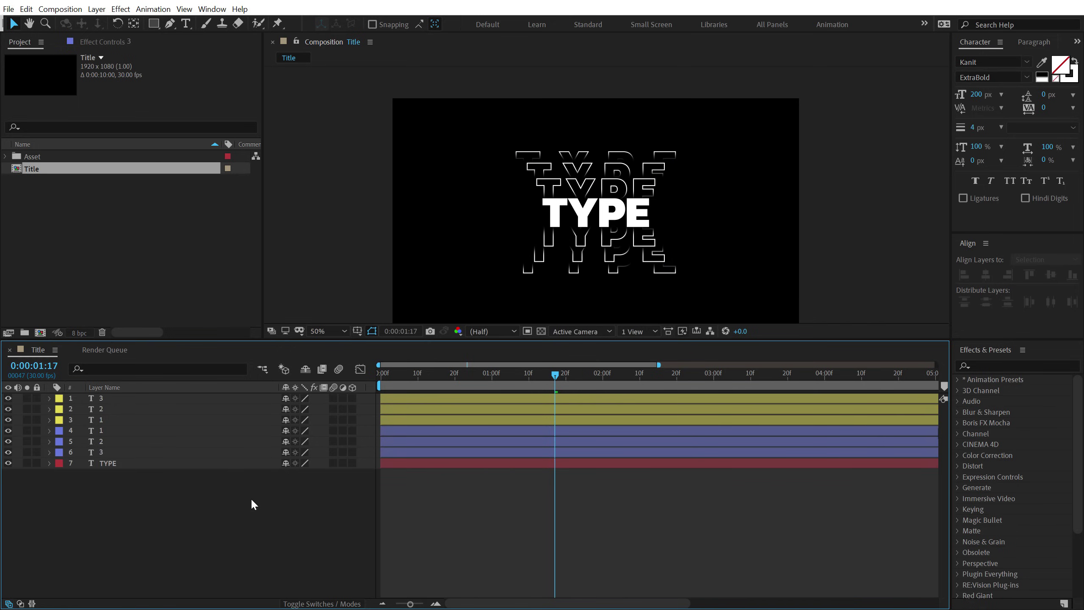
Slide the six outlined TYPE copies' layer bars so they start near 1:01.
click(106, 397)
shift+click(107, 452)
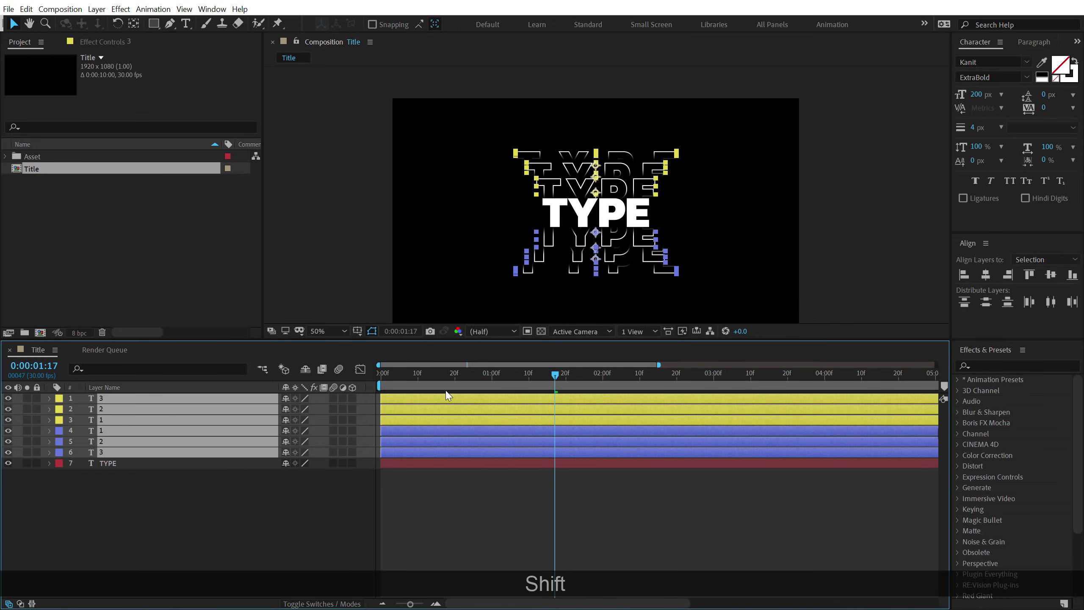
drag(416, 383, 506, 374)
drag(416, 401, 535, 374)
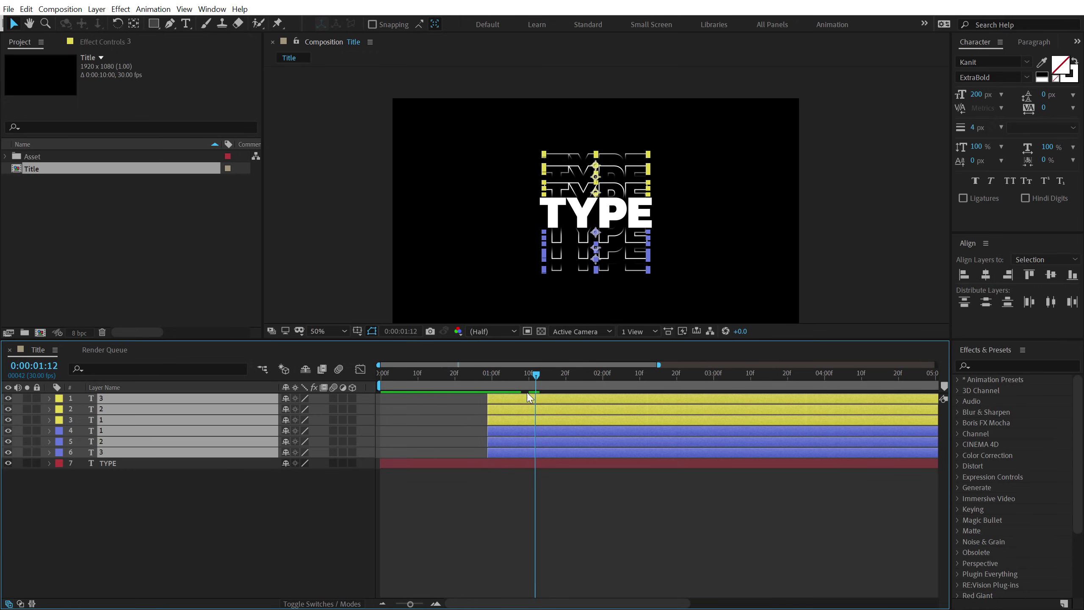
drag(518, 409, 523, 409)
Preview the delayed timing, then marquee-select all seven layers.
drag(468, 372, 451, 376)
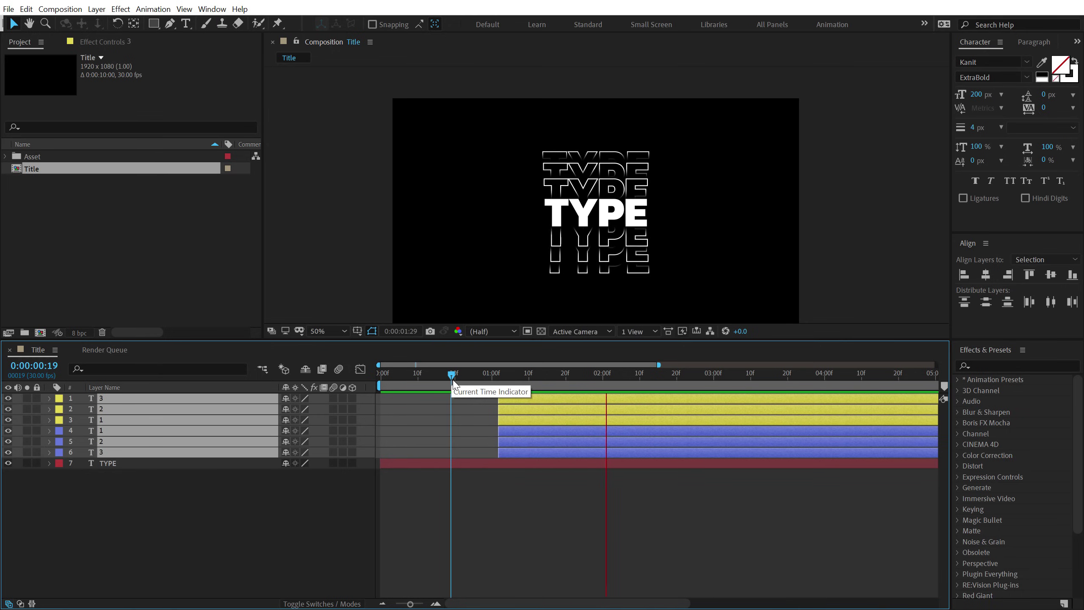
drag(452, 379, 639, 376)
key(space)
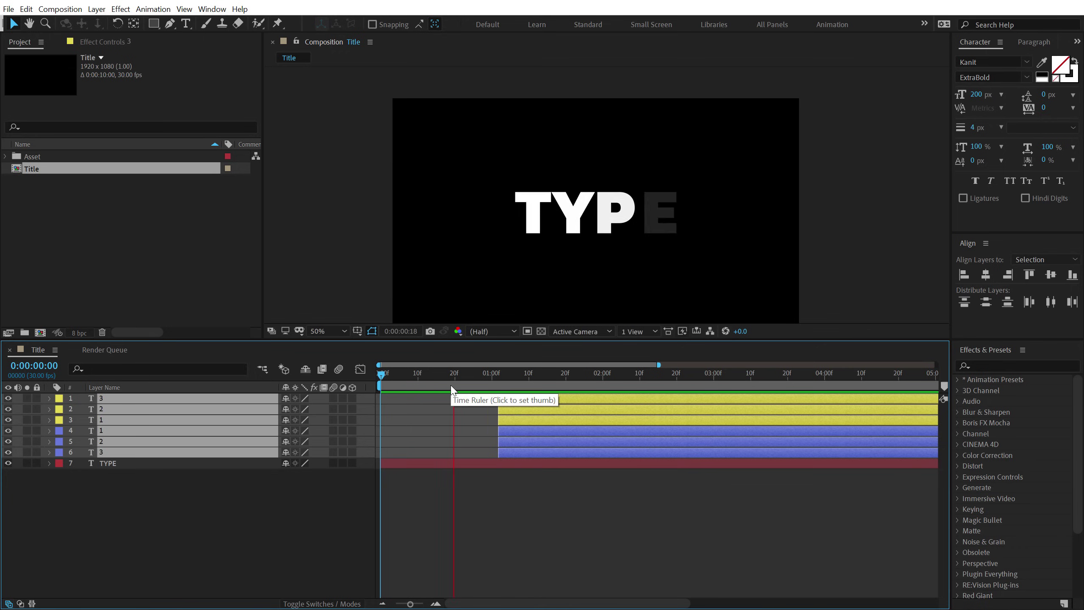
click(535, 375)
drag(564, 377, 666, 370)
click(455, 528)
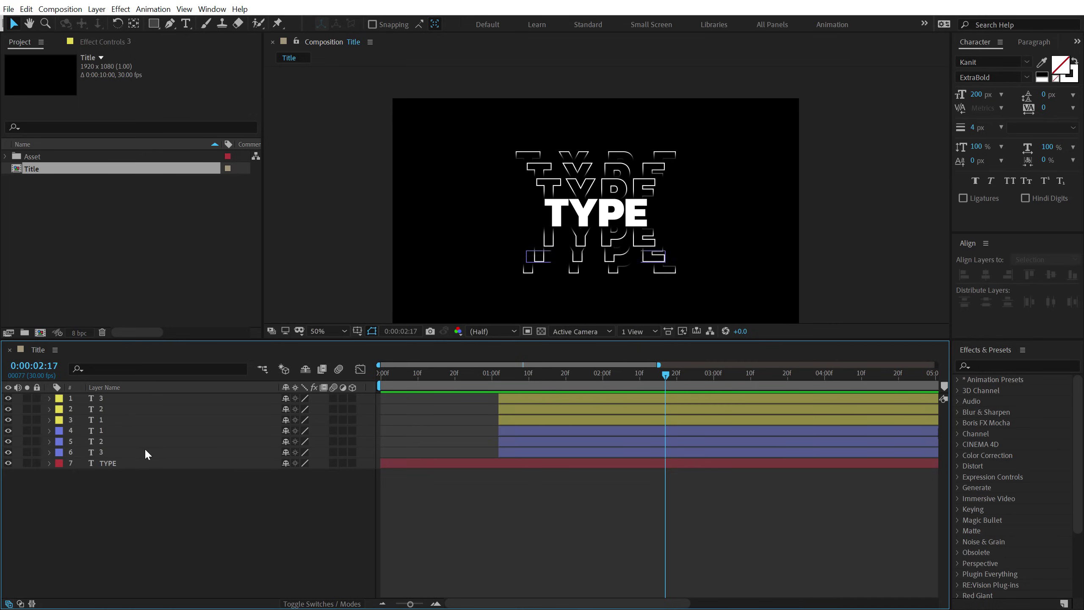
drag(115, 474, 148, 372)
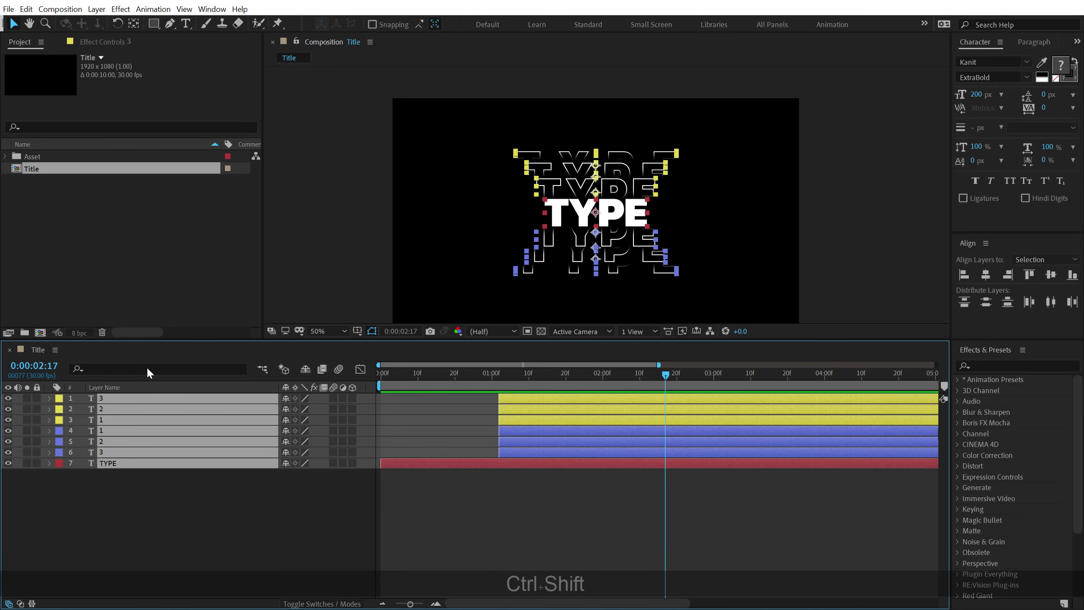
Precompose the selected text layers into a precomp named 'Animation'.
key(ctrl+shift+c)
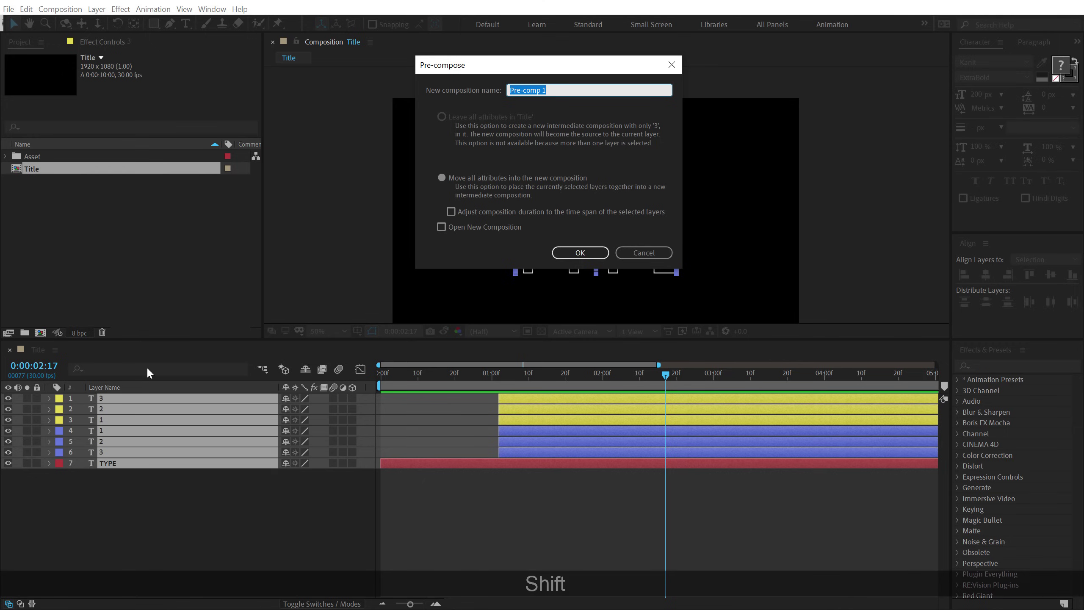
text(Animation)
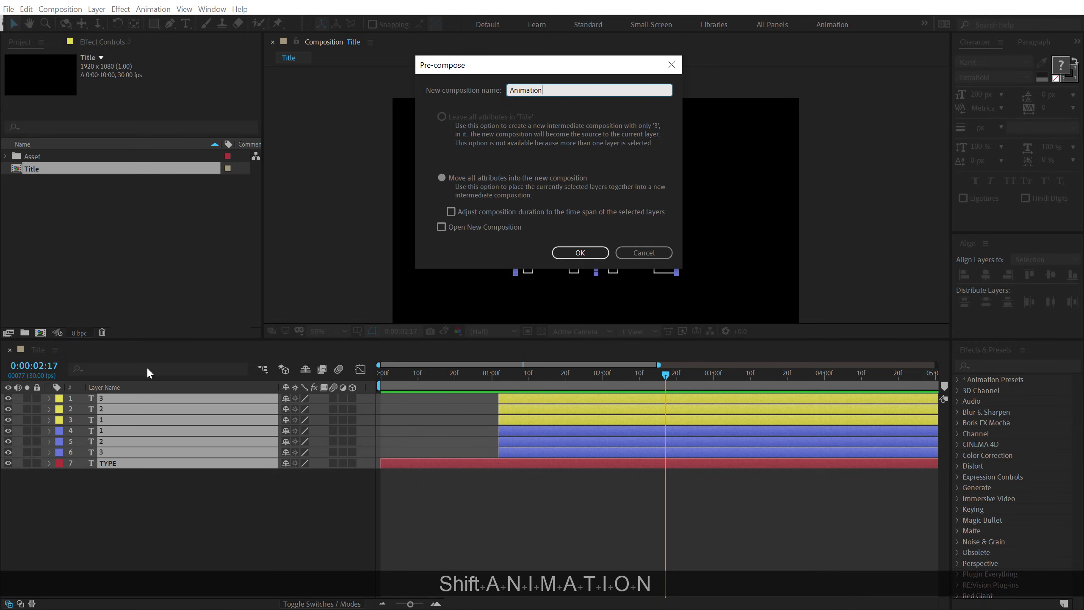
key(Return)
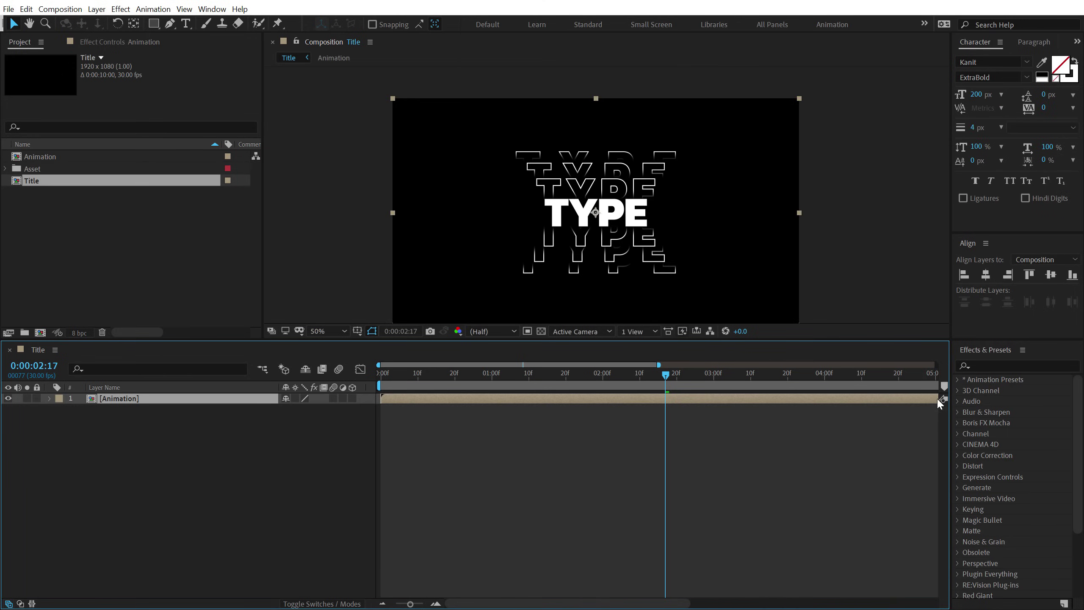
Apply Shift Channels to Animation with green and blue set to Full Off, leaving only red.
click(982, 366)
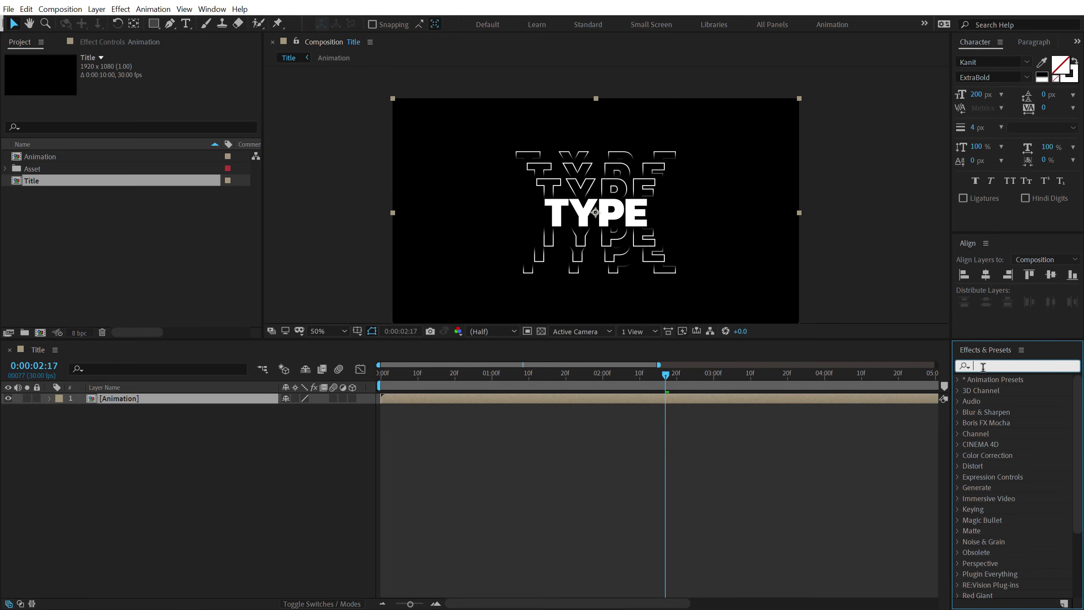
text(shif)
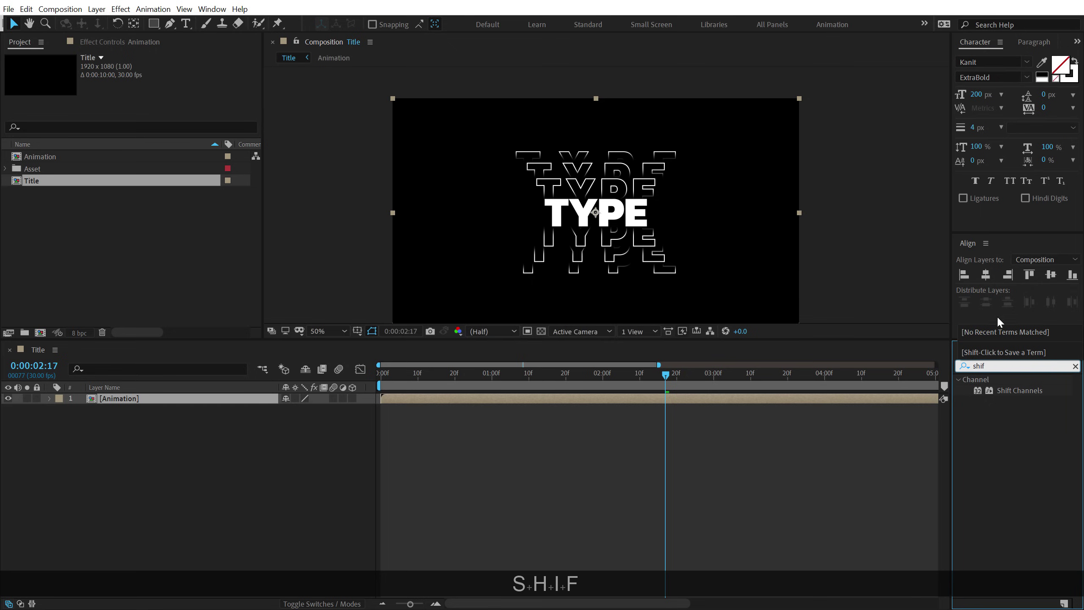
double_click(1020, 390)
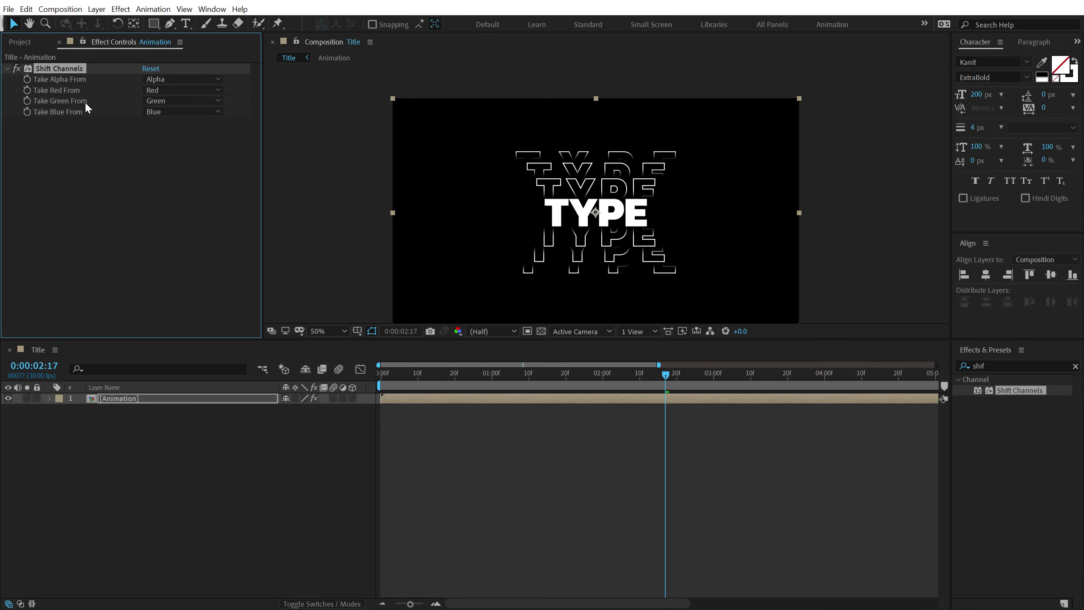
click(168, 101)
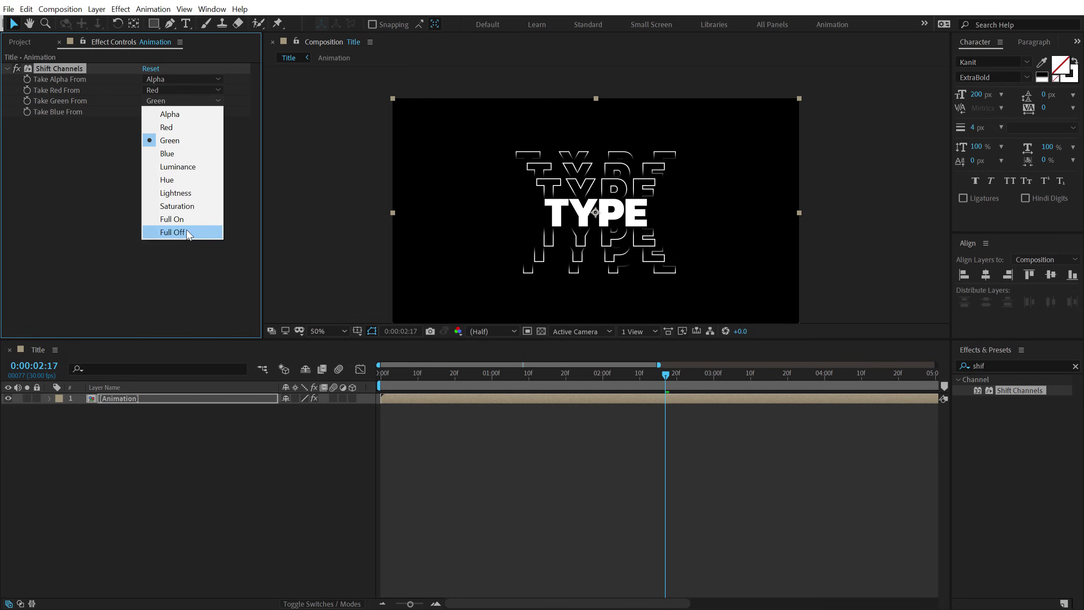
click(174, 233)
click(176, 112)
click(174, 243)
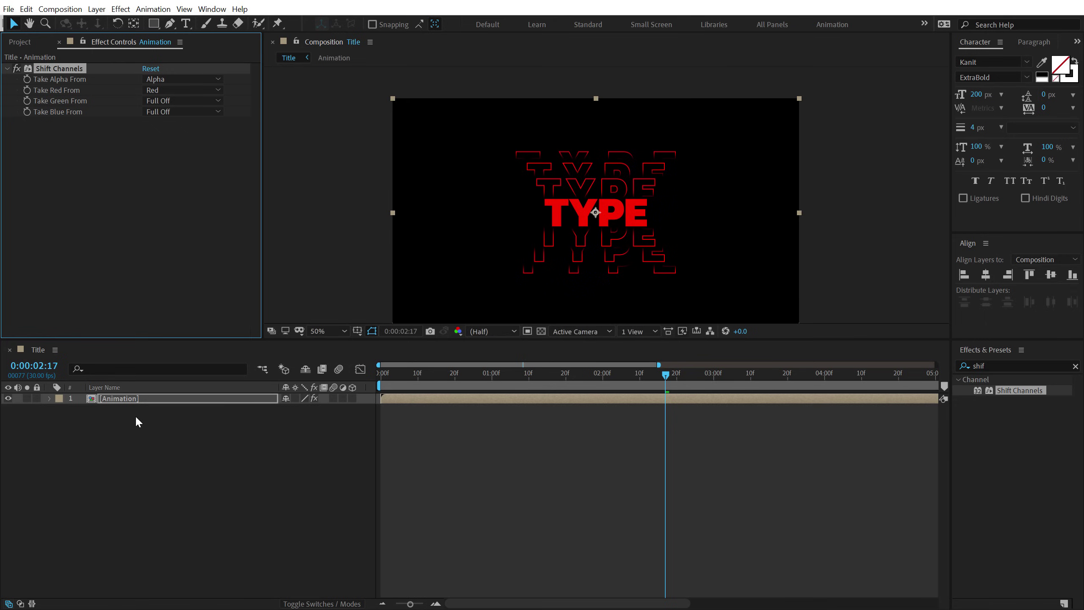
Duplicate the layer and make the copy green-only: red Full Off, green from Green.
click(140, 401)
key(ctrl+d)
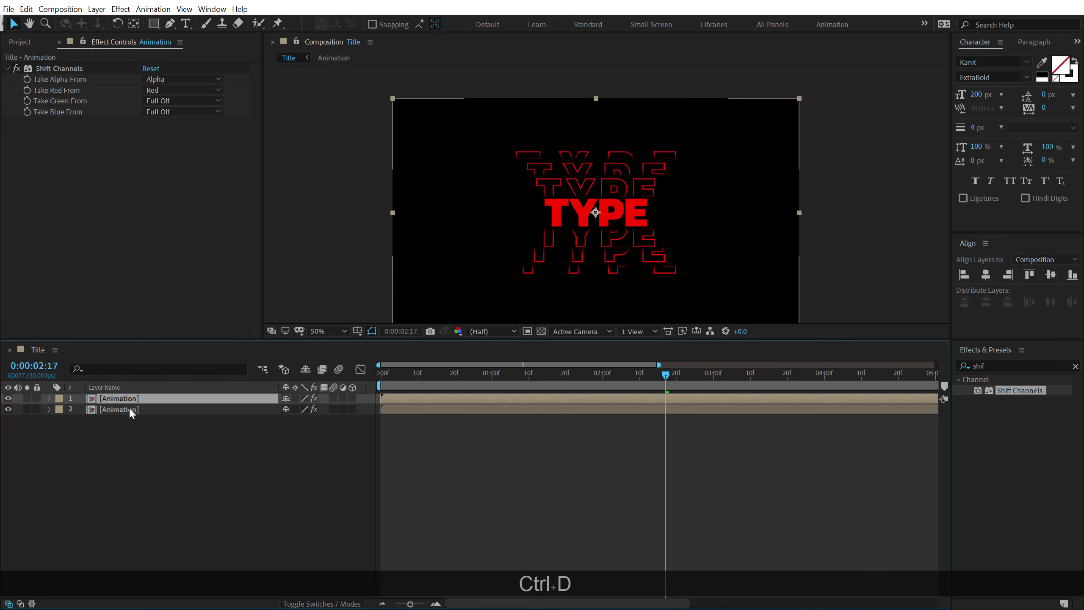
click(134, 410)
click(168, 91)
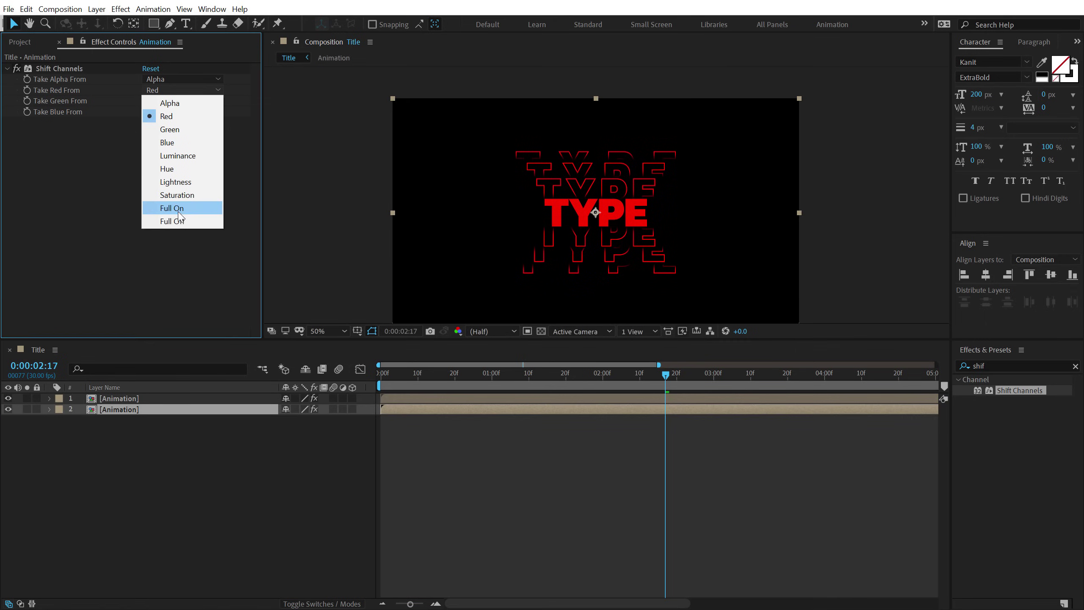
click(175, 220)
click(164, 104)
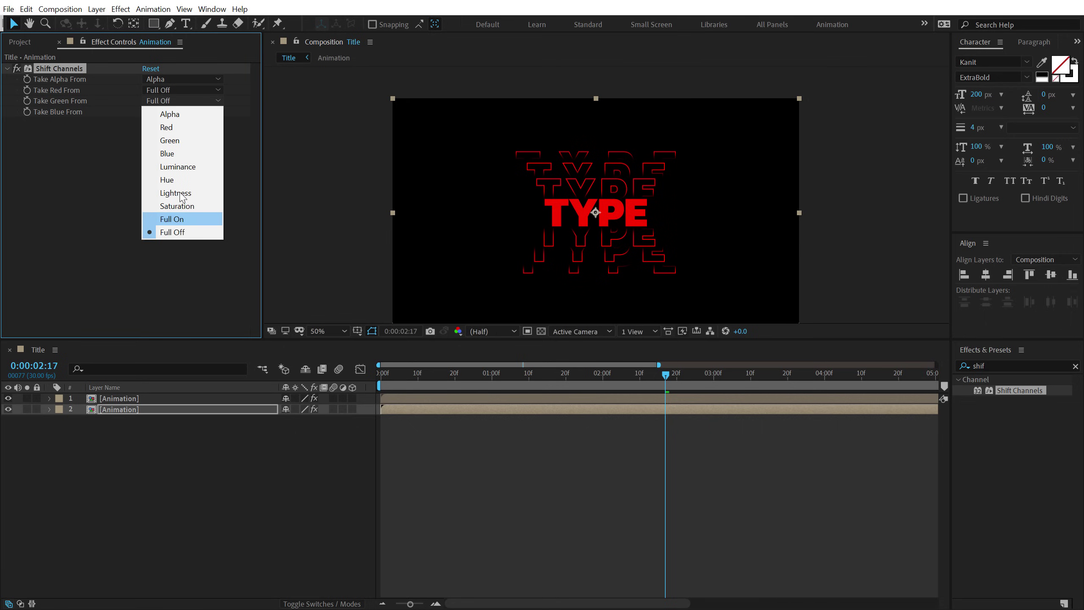
click(178, 142)
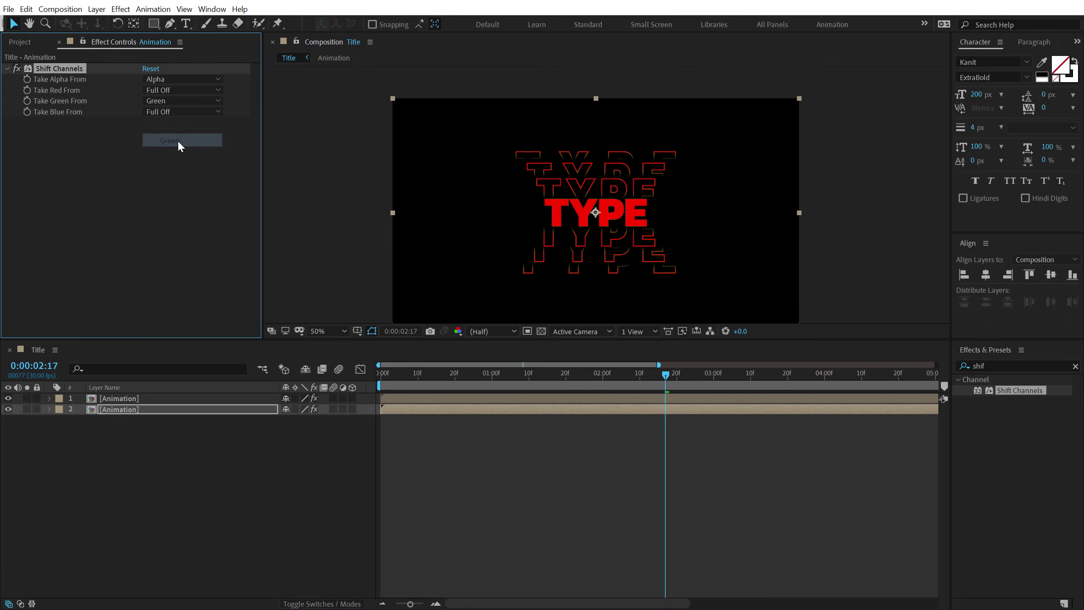
Duplicate the green layer and make it blue-only: green Full Off, blue from Blue.
click(119, 411)
key(ctrl+d)
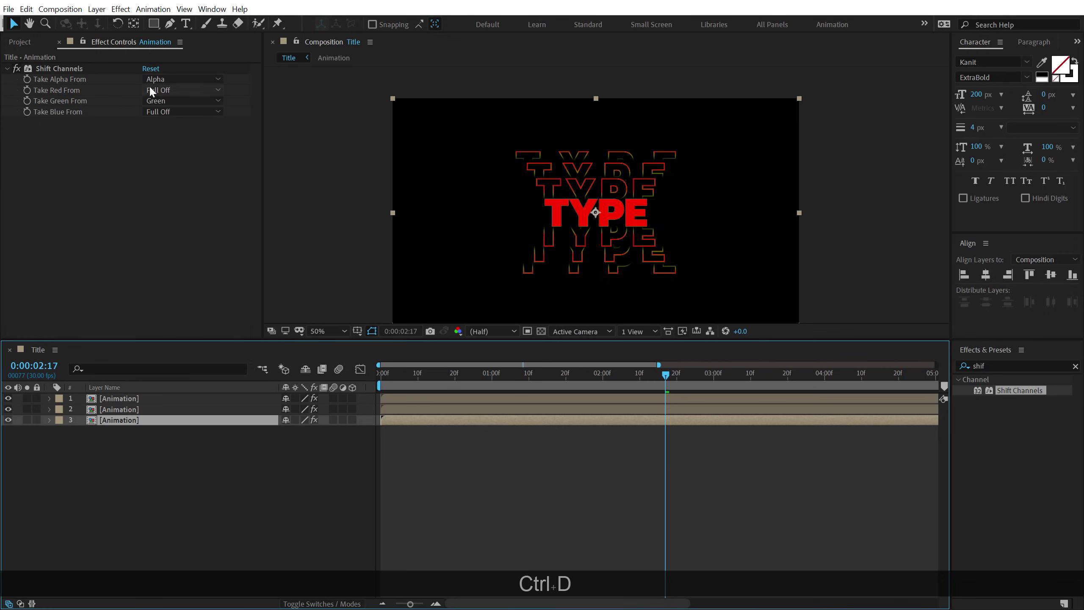
click(169, 102)
click(188, 234)
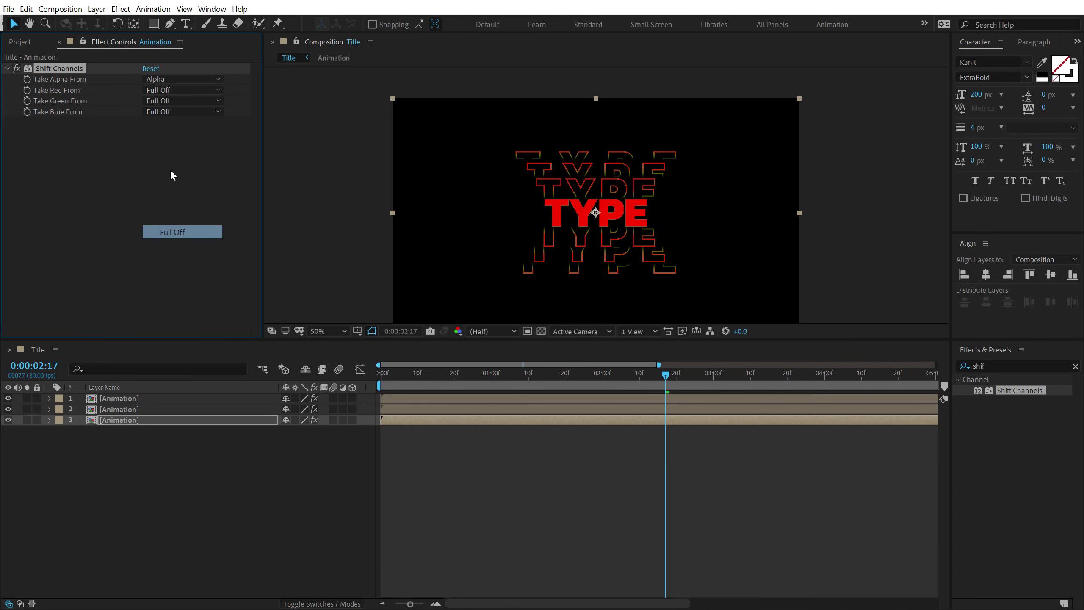
click(163, 112)
click(177, 162)
click(122, 403)
ctrl+click(122, 410)
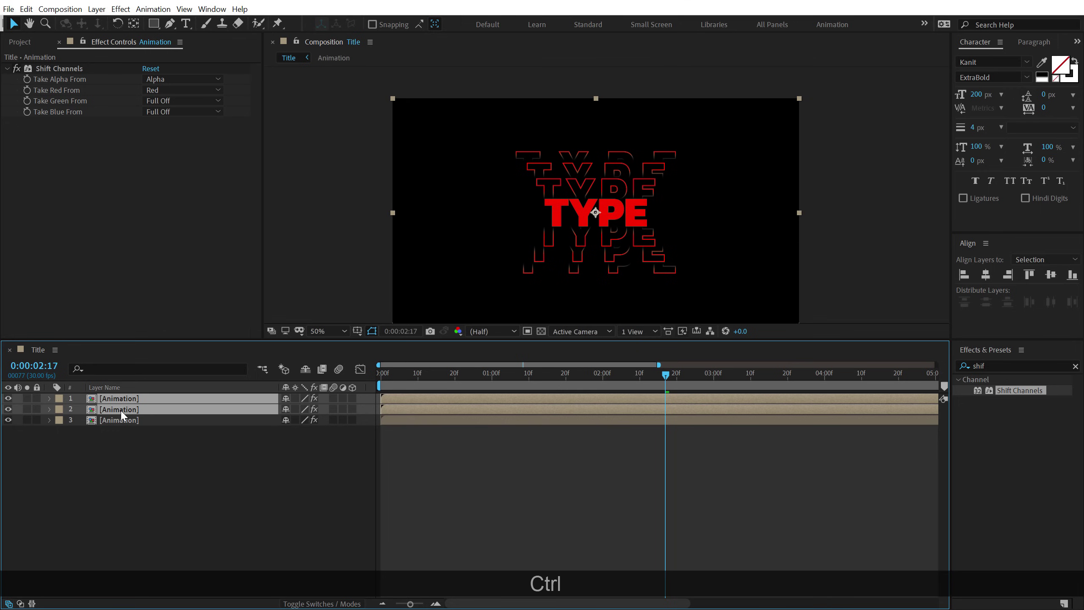
Set the red and green Animation layers' blending mode to Screen.
key(F4)
click(312, 400)
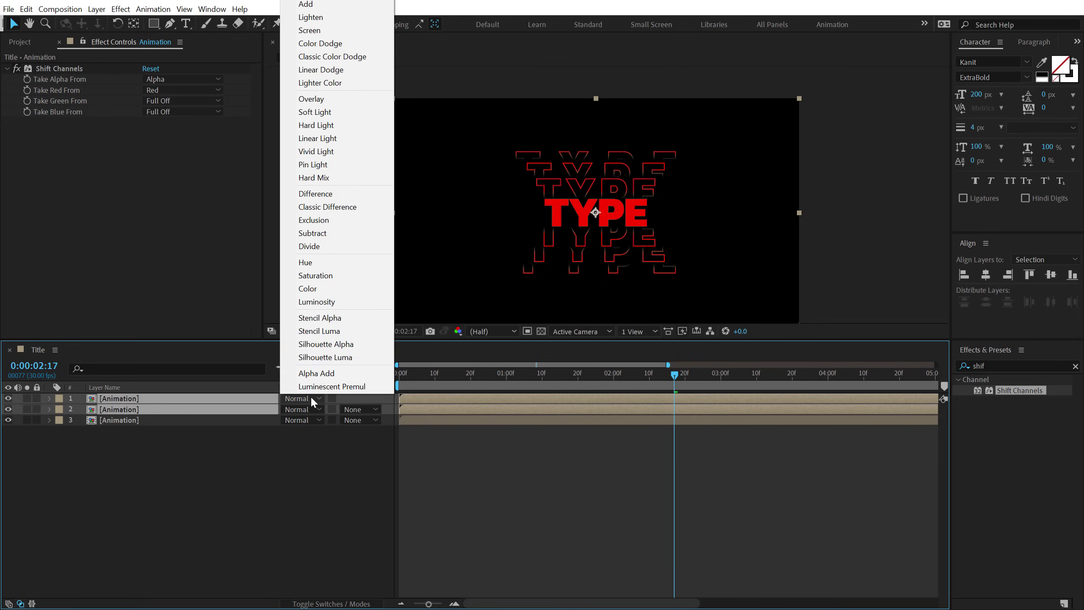
click(318, 30)
click(426, 459)
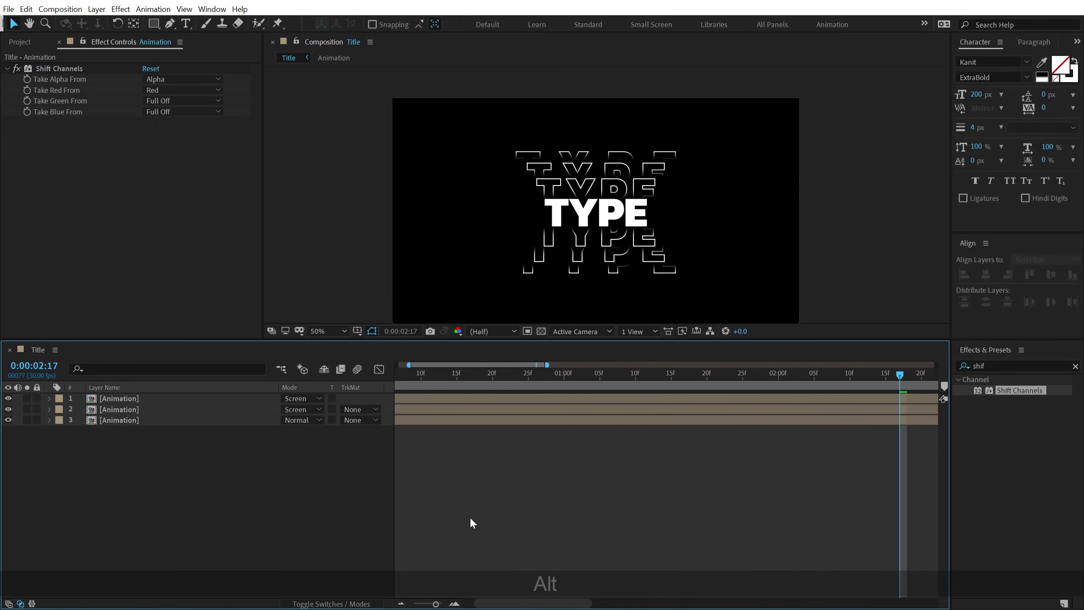
Shift a colour copy a few frames later, end the work area at 3:07, and preview.
scroll(470, 520, up, 3)
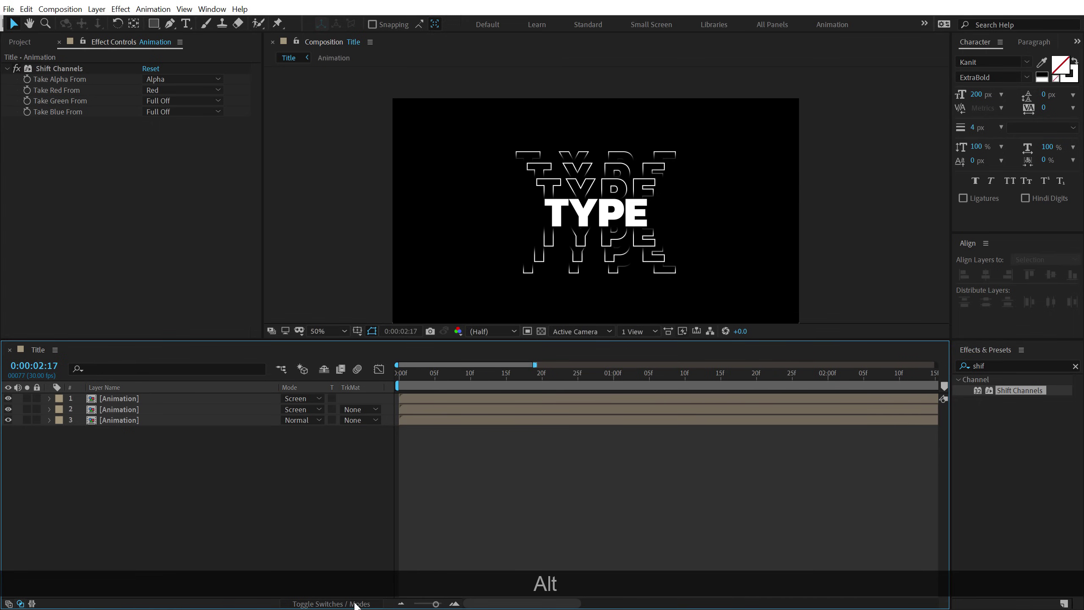
click(409, 405)
drag(414, 401, 869, 416)
scroll(523, 443, down, 5)
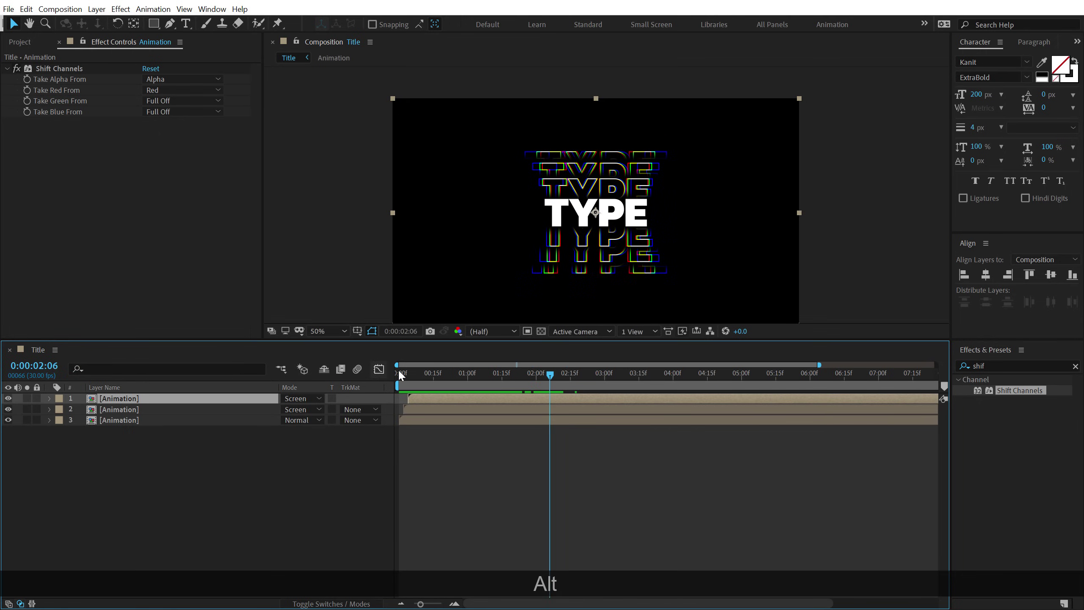
click(440, 372)
drag(503, 386, 623, 405)
key(n)
key(space)
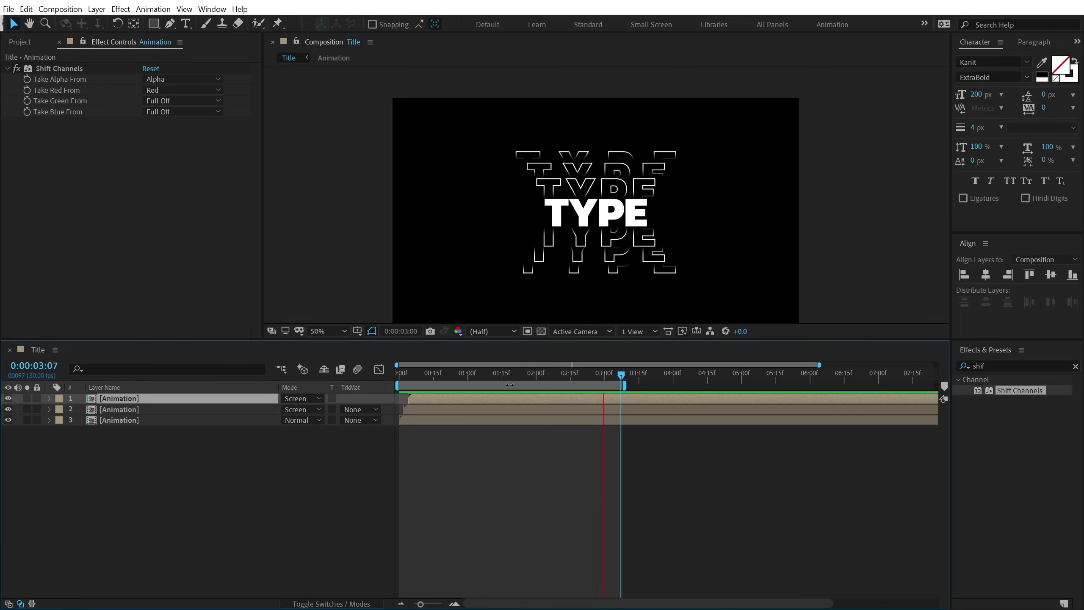
drag(484, 378, 607, 481)
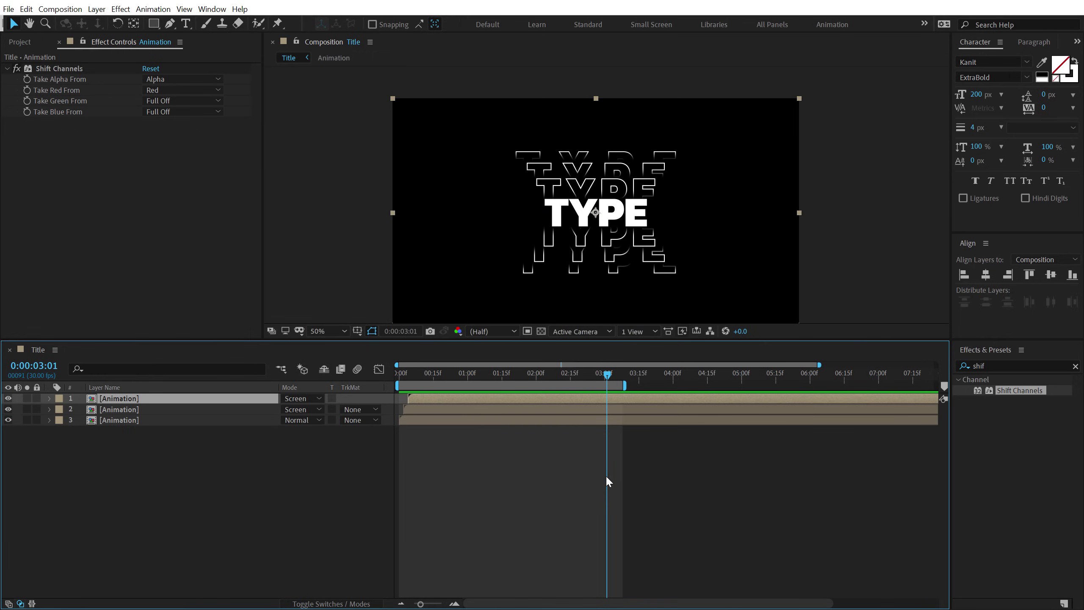